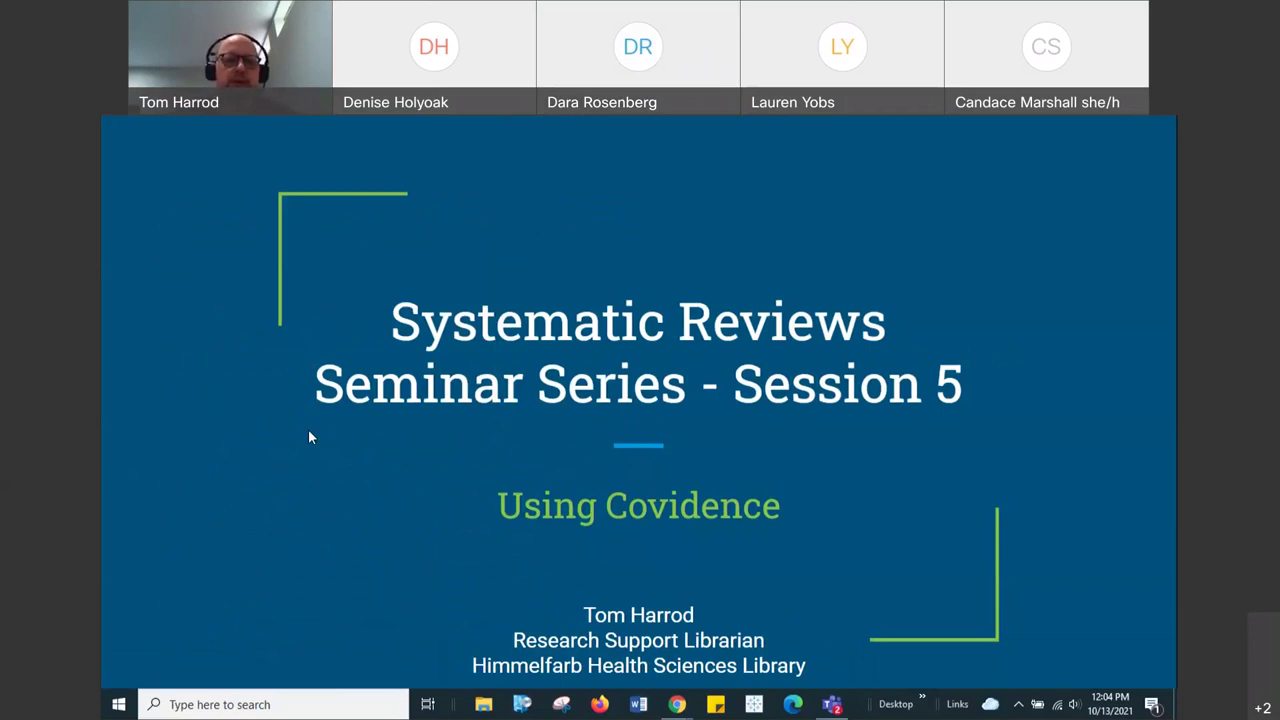
- Advance the slideshow past the Seminar Series Outline to the 'Using Covidence - Session Outline' slide
click(556, 441)
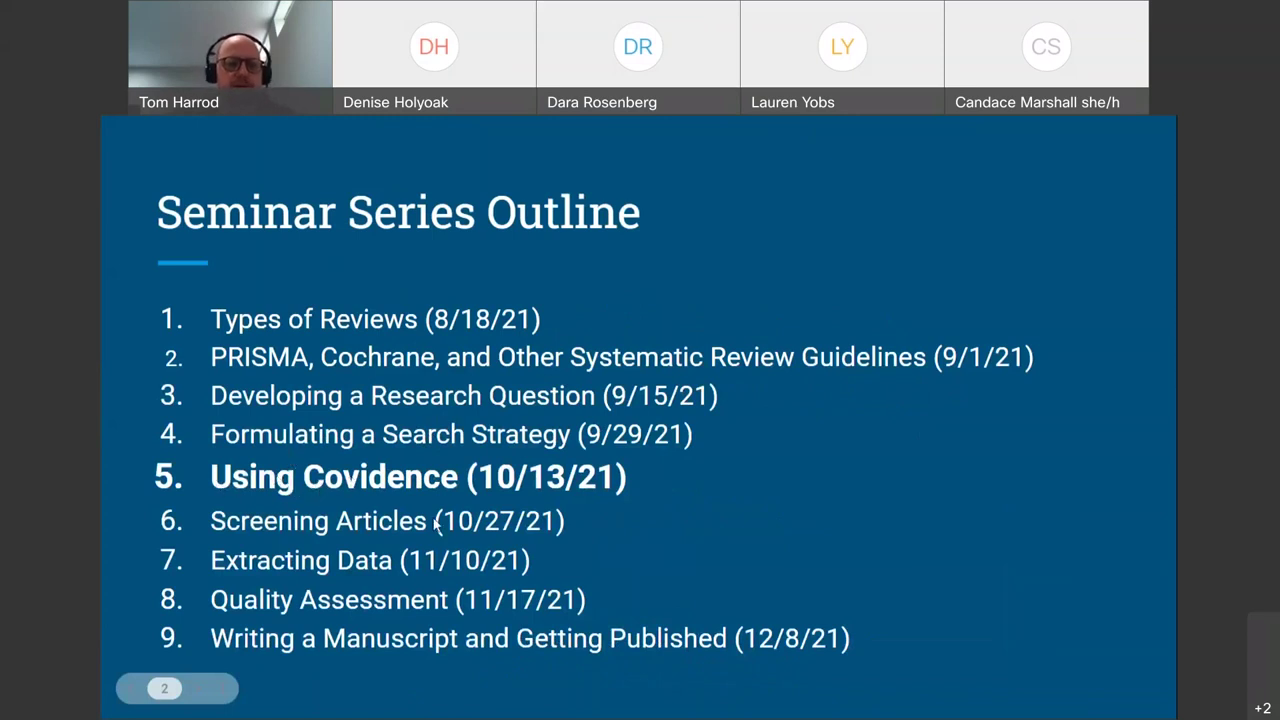
click(528, 493)
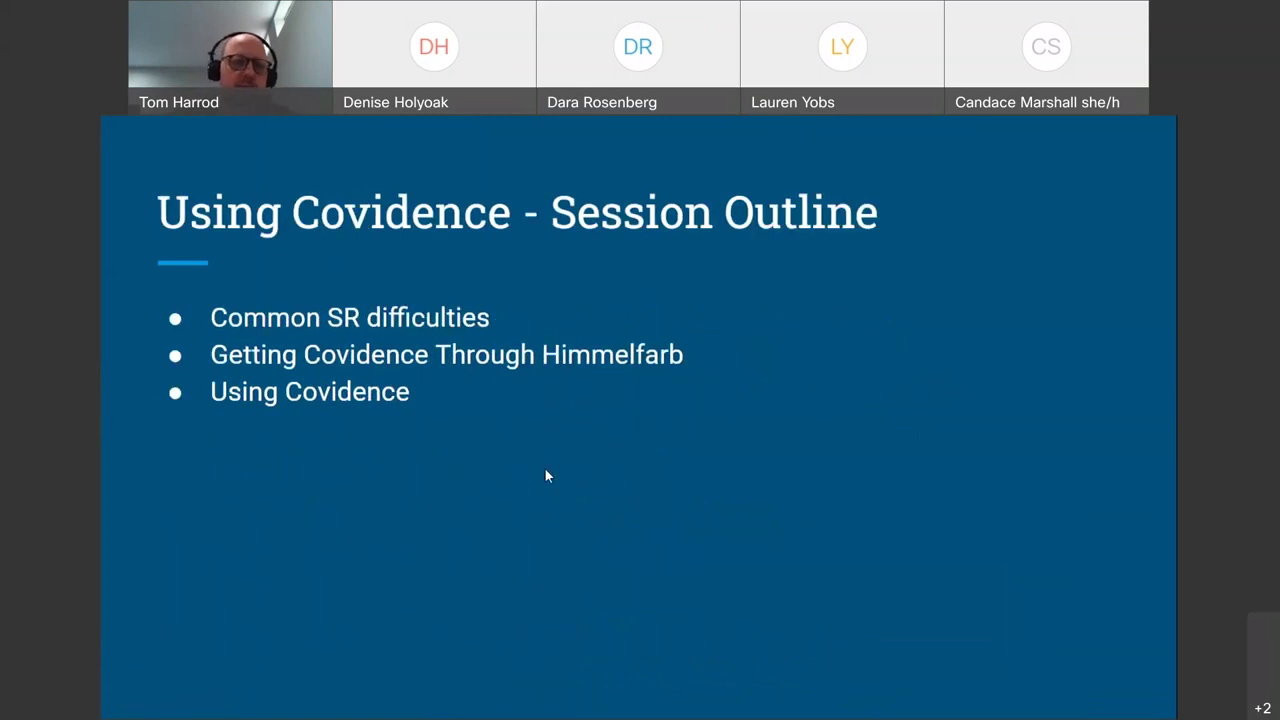
key(Left)
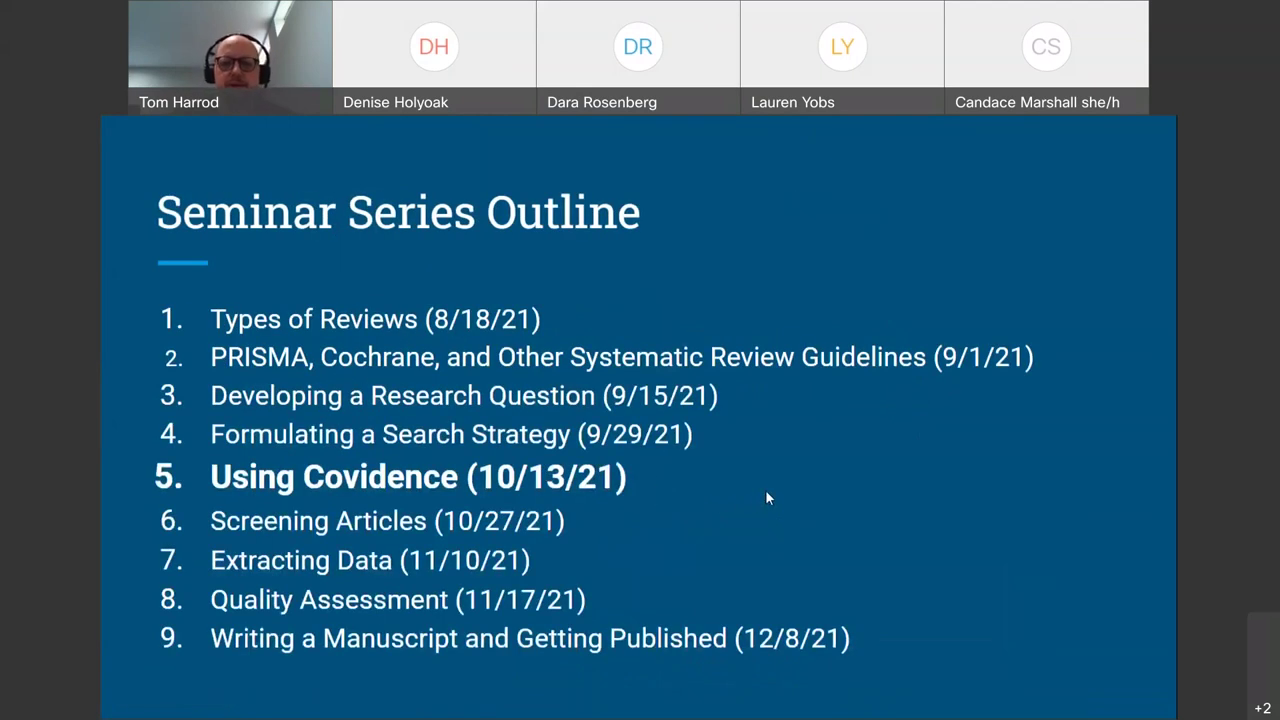
key(Right)
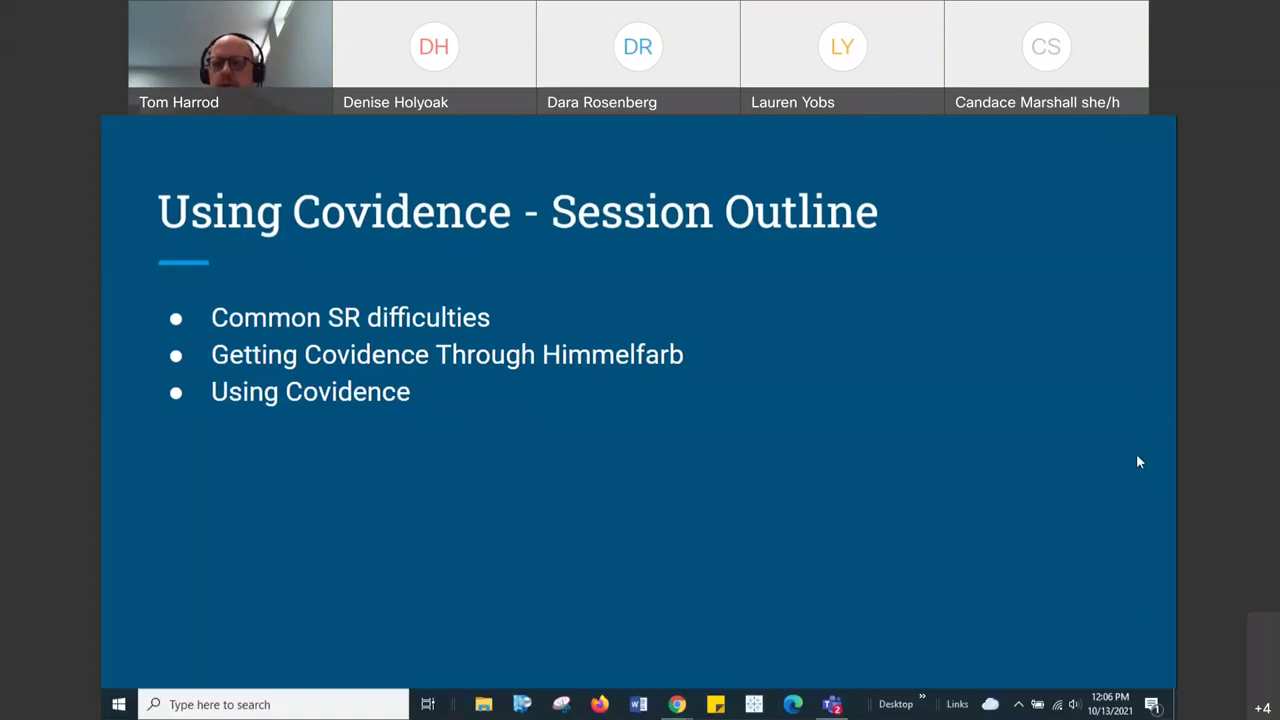
- Move from the Session Outline slide on to the 'Common SR Difficulties' slide
click(1041, 237)
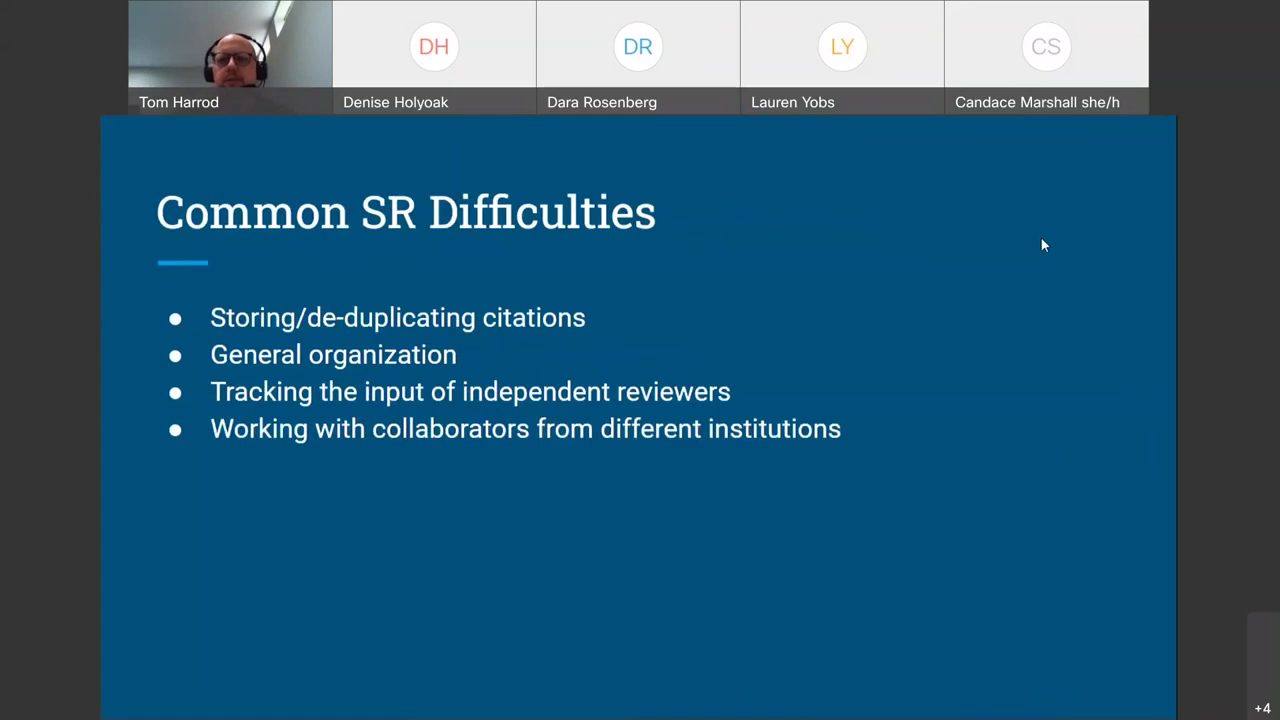
key(Left)
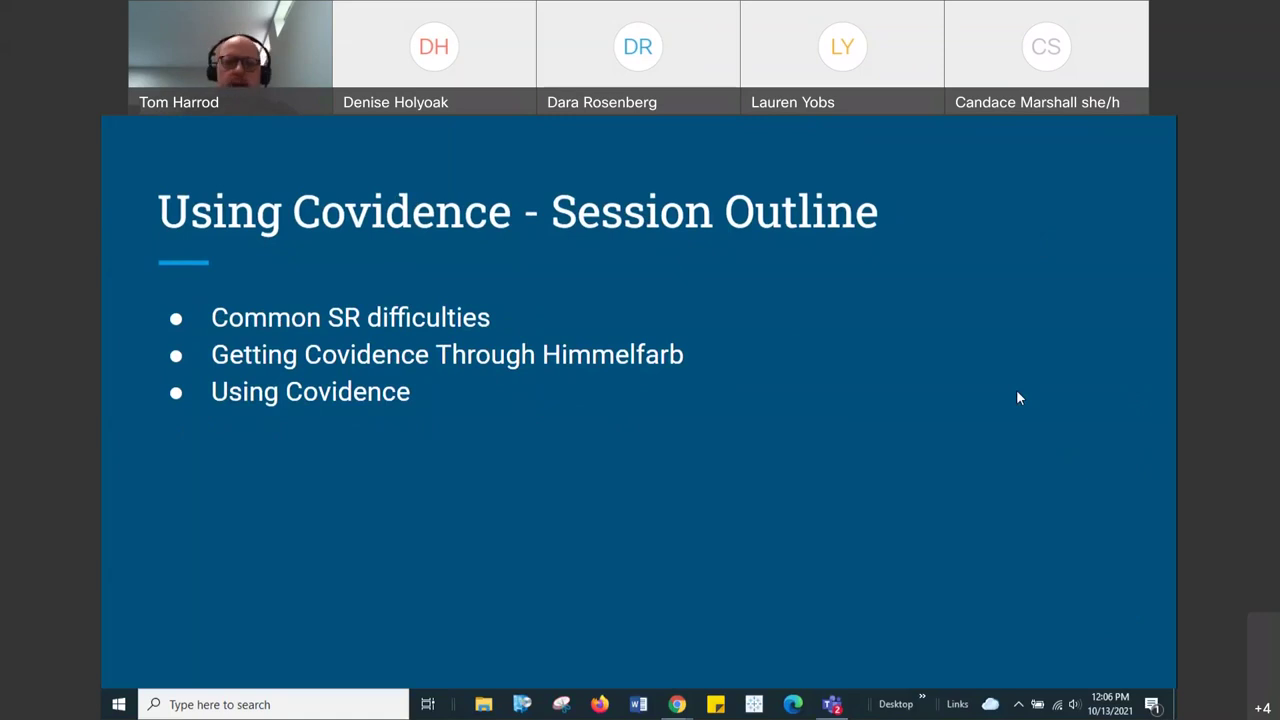
click(799, 449)
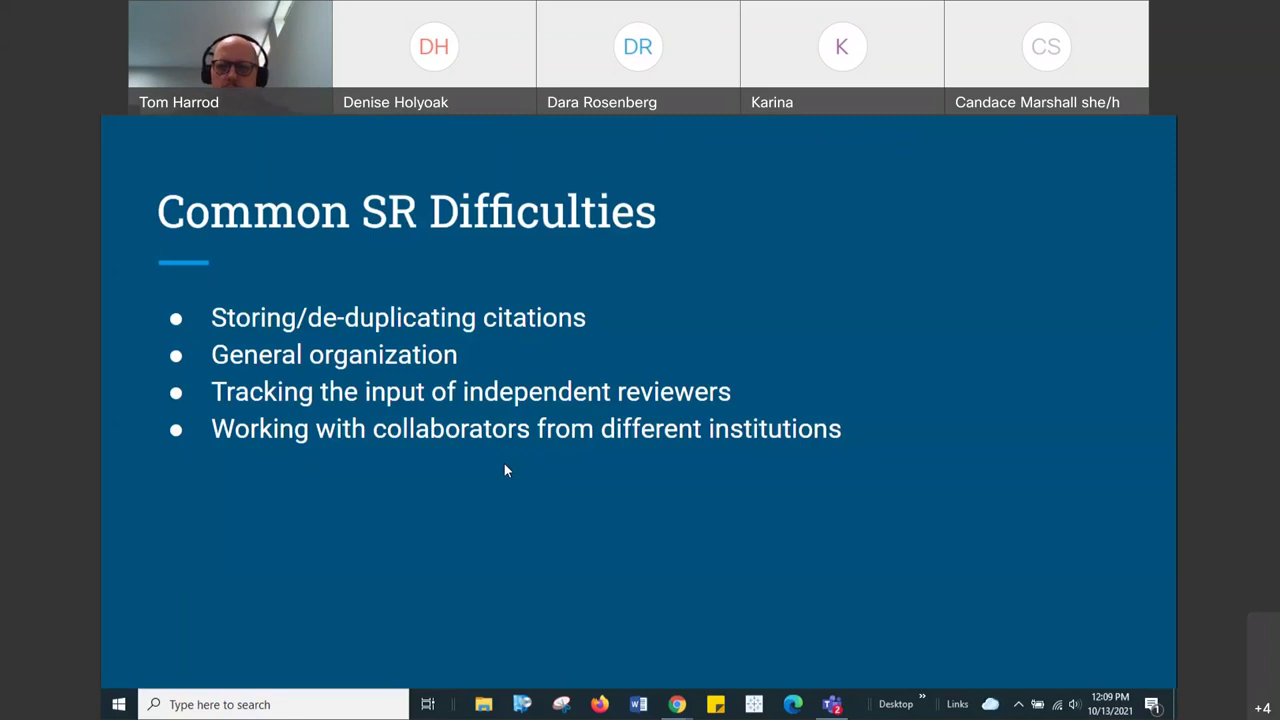
- Show the 'Getting Covidence Through Himmelfarb' slide, then exit the slideshow to the editor
click(504, 463)
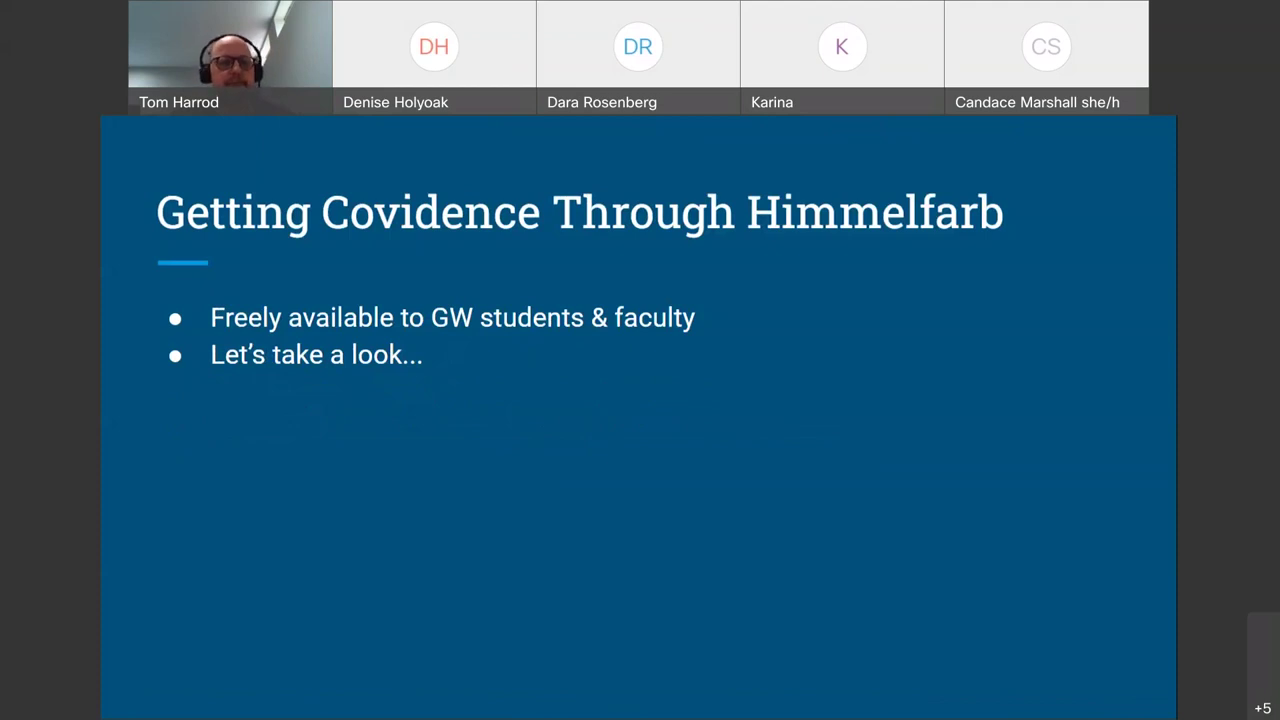
key(Right)
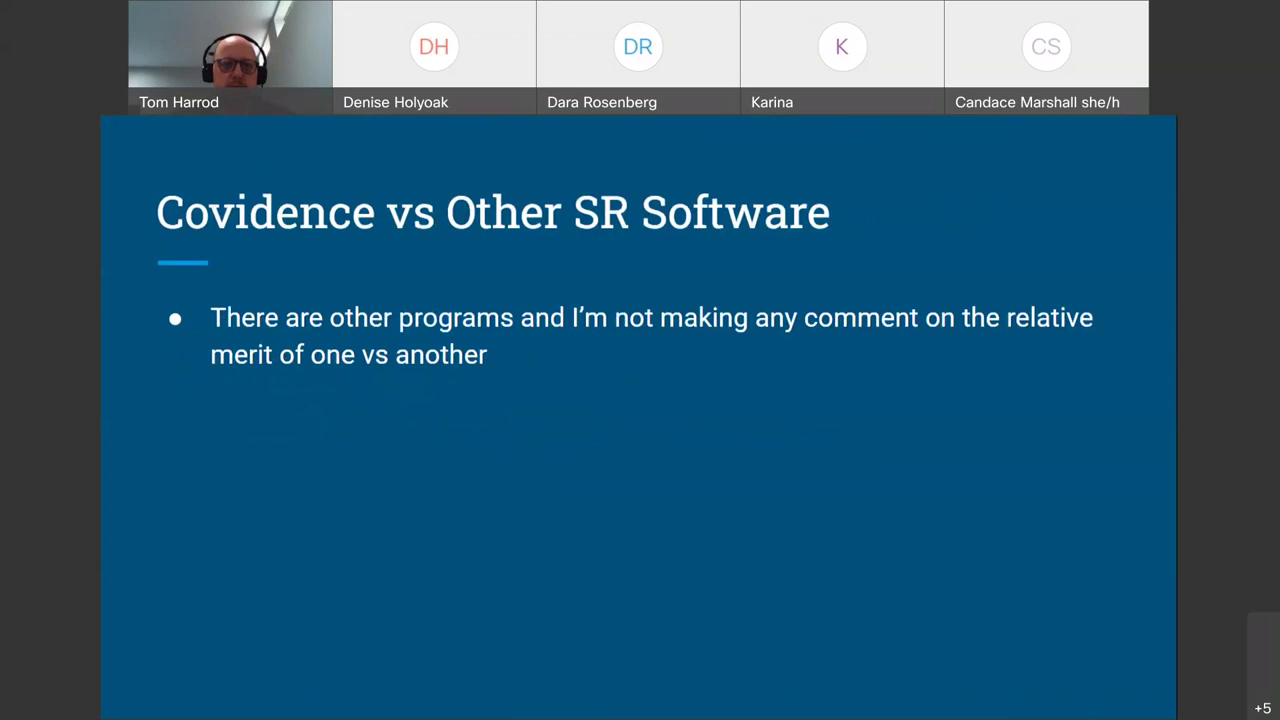
key(Left)
key(Escape)
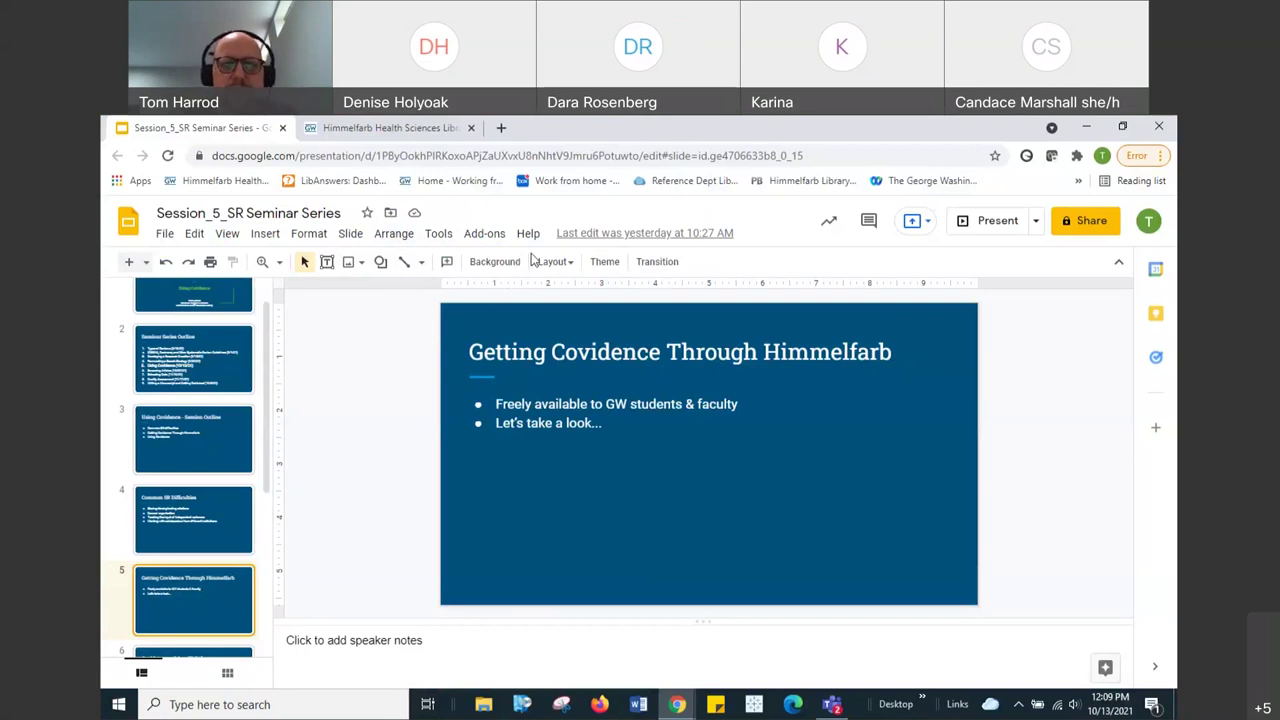
- On the Himmelfarb library homepage, search the research guides for 'covidence'
click(418, 128)
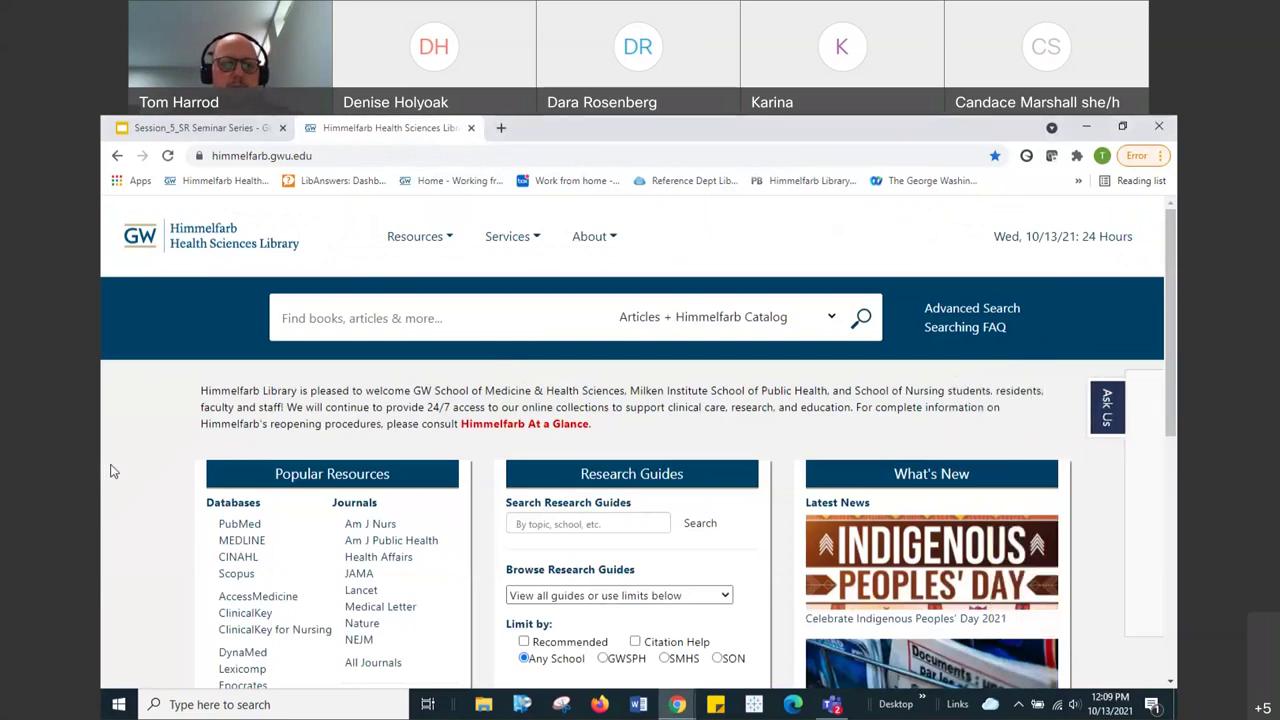
scroll(113, 471, down, 2)
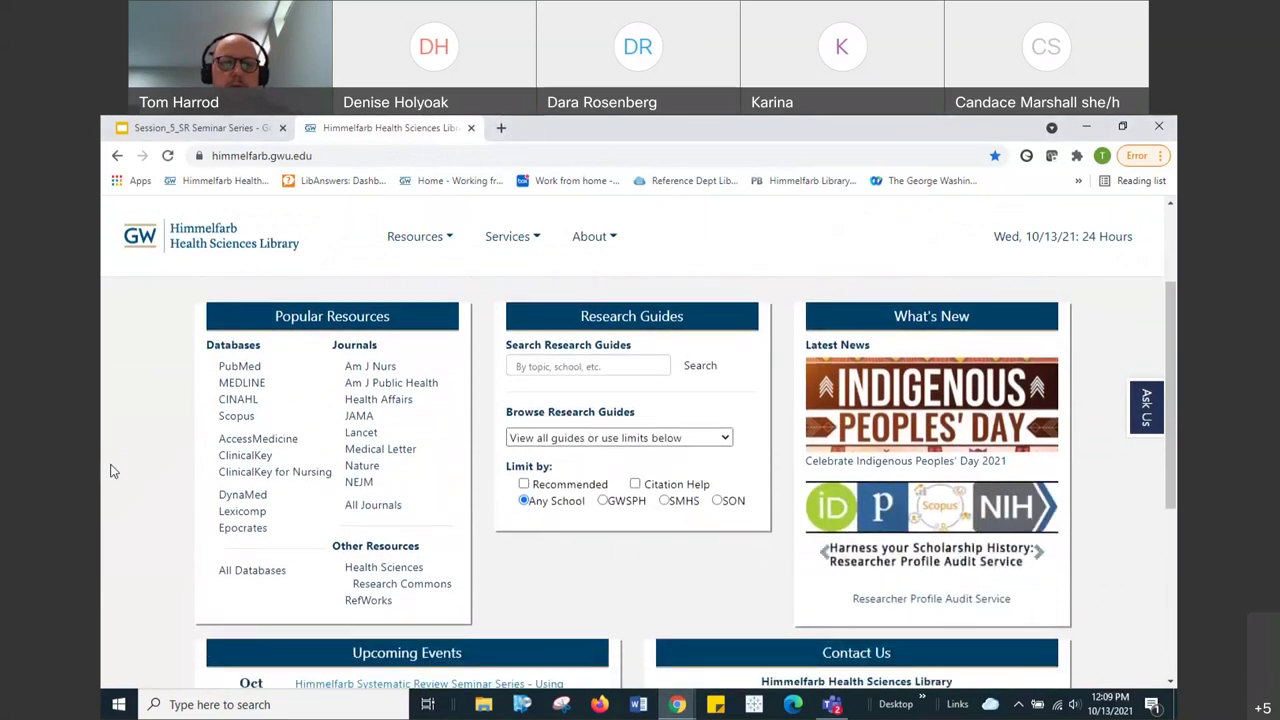
click(544, 366)
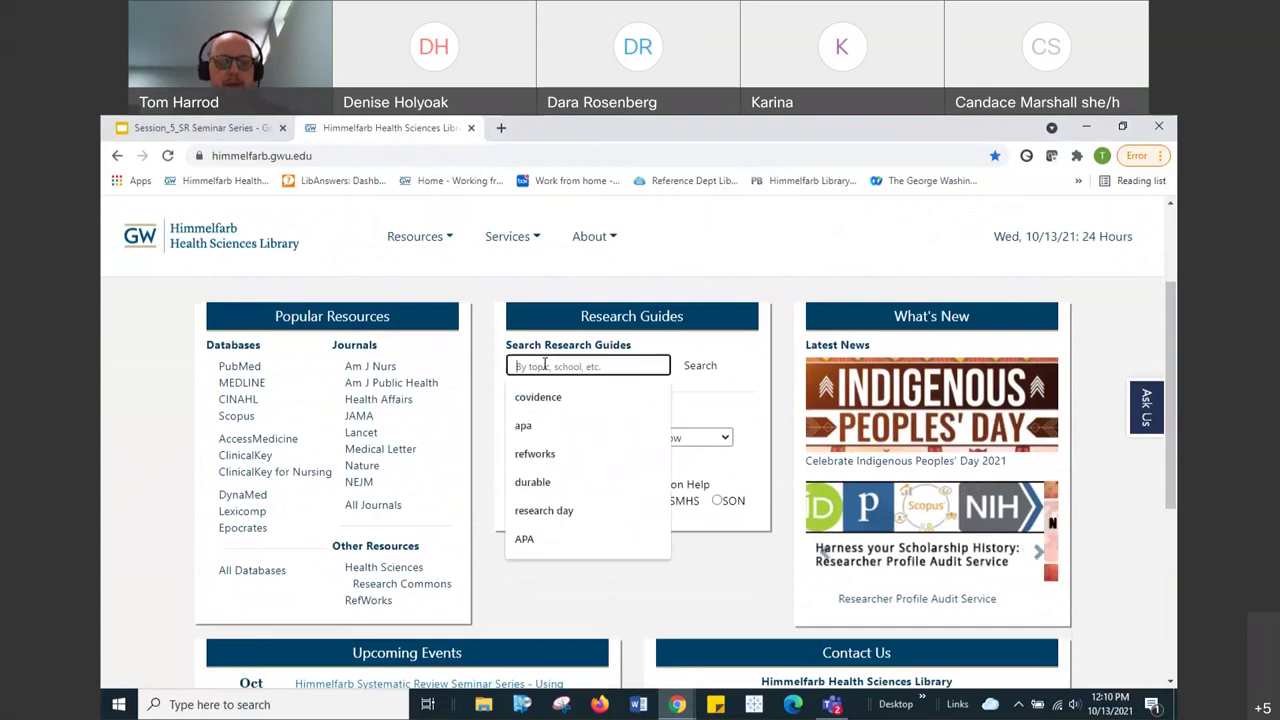
text(covidence)
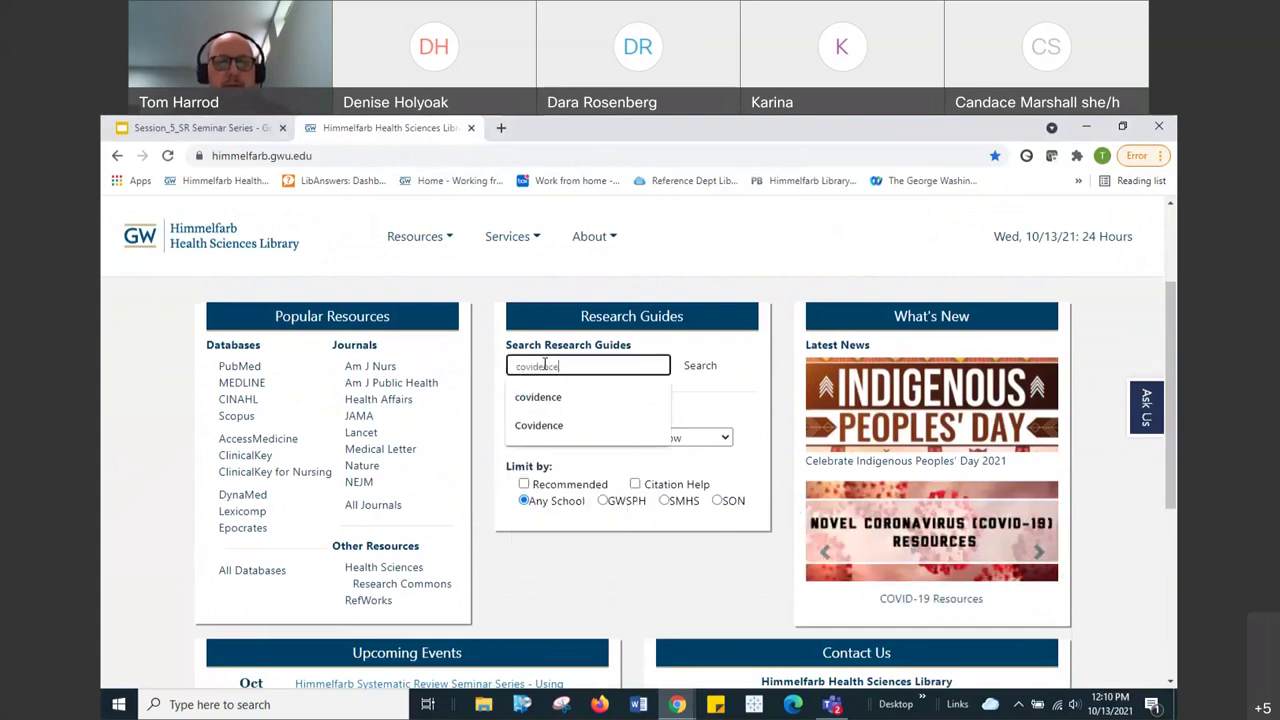
key(Return)
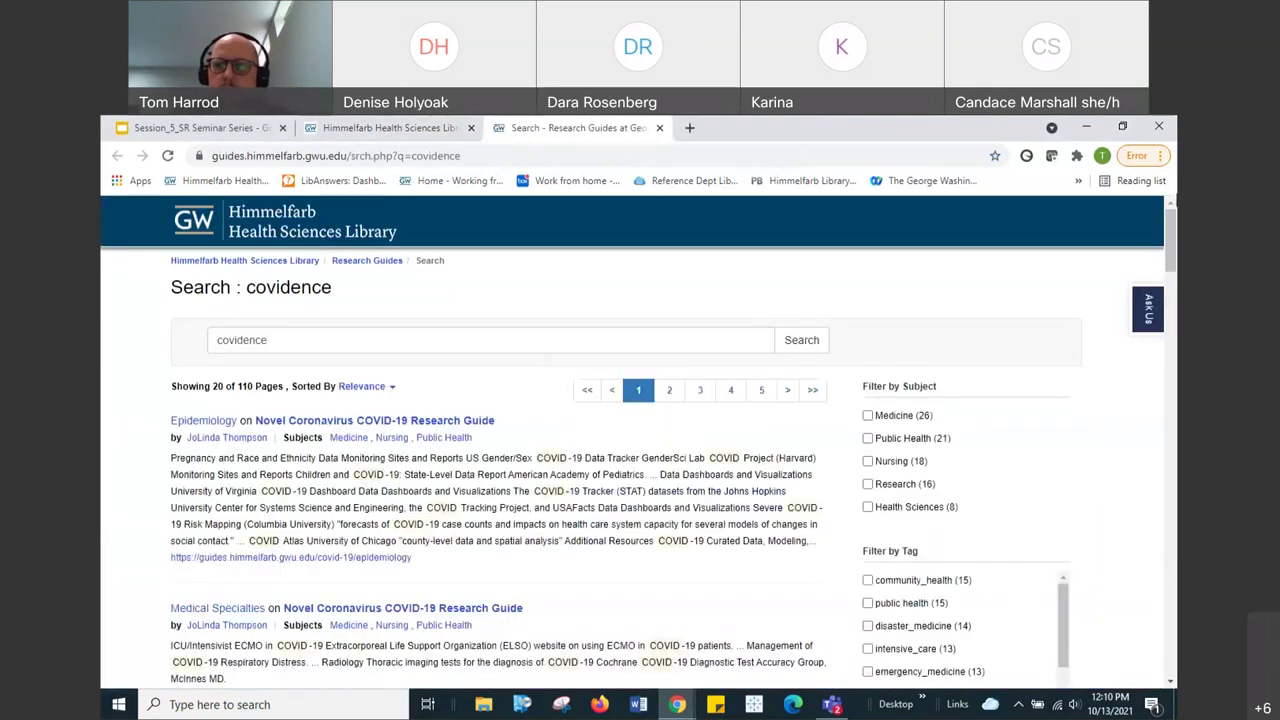
- Open the 'What is Covidence and how do I sign up?' guide and select its web address
scroll(541, 373, down, 1)
scroll(530, 378, down, 15)
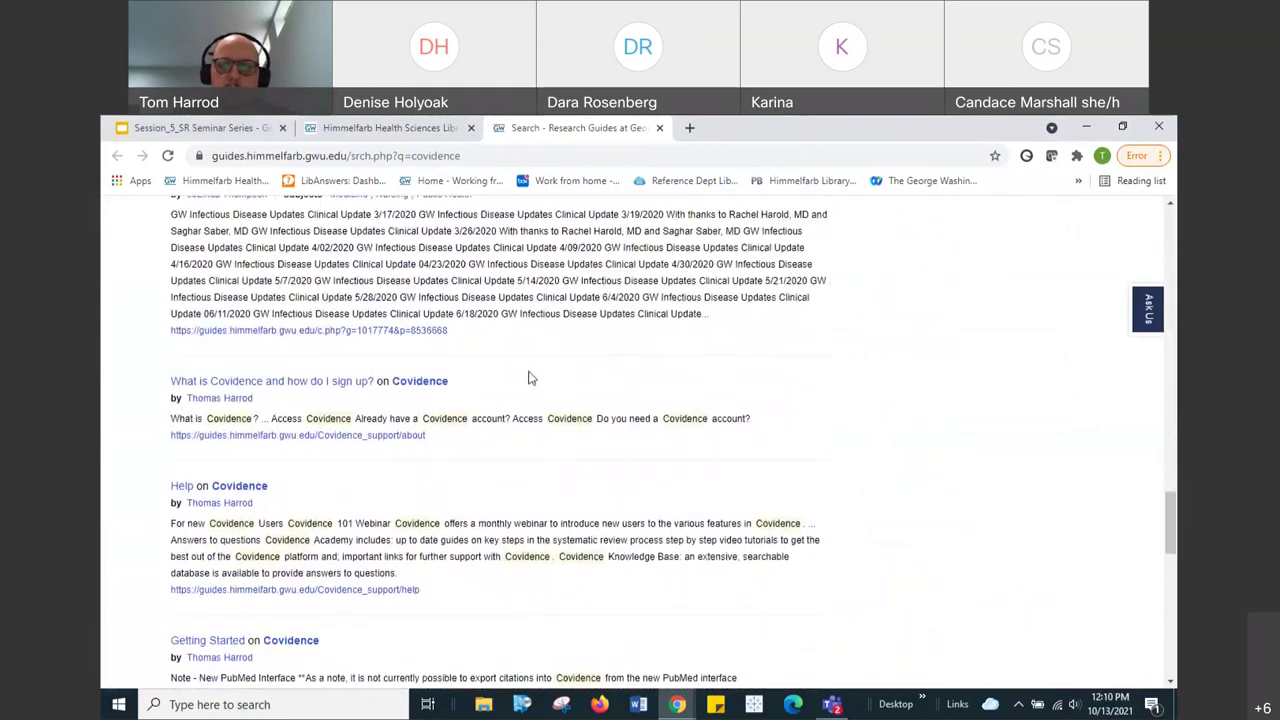
click(419, 385)
click(434, 157)
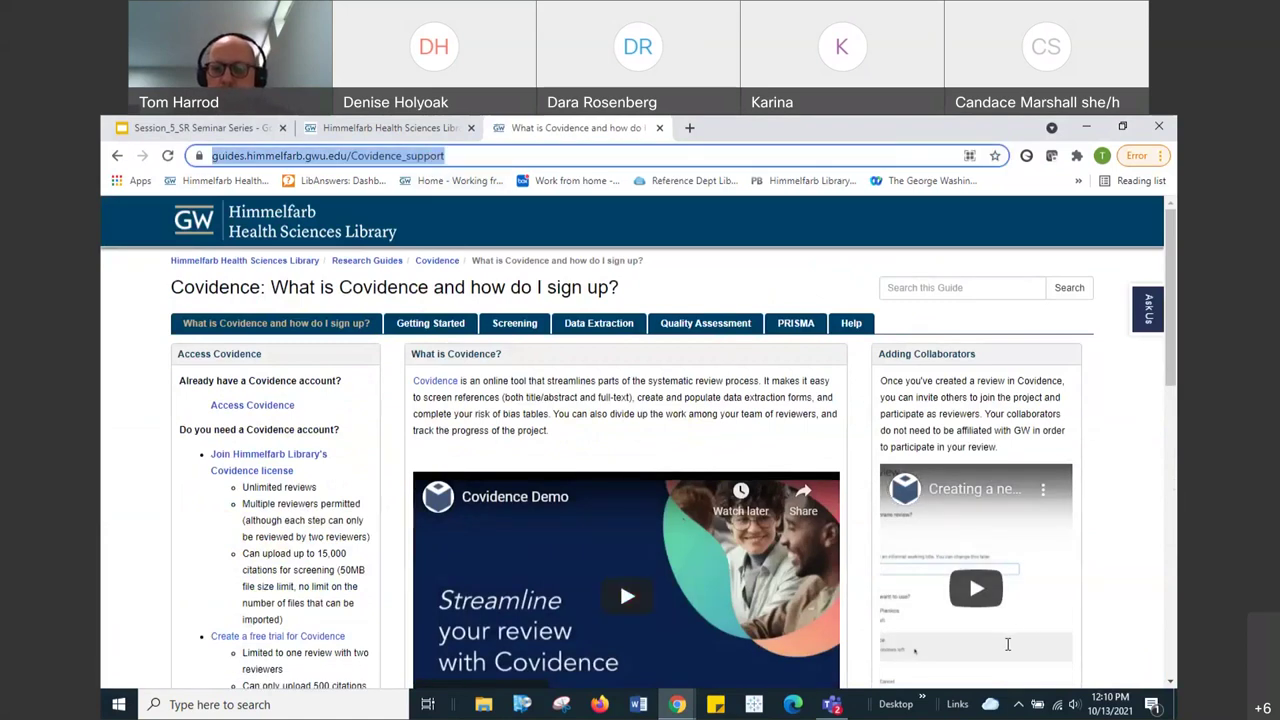
key(alt+Tab)
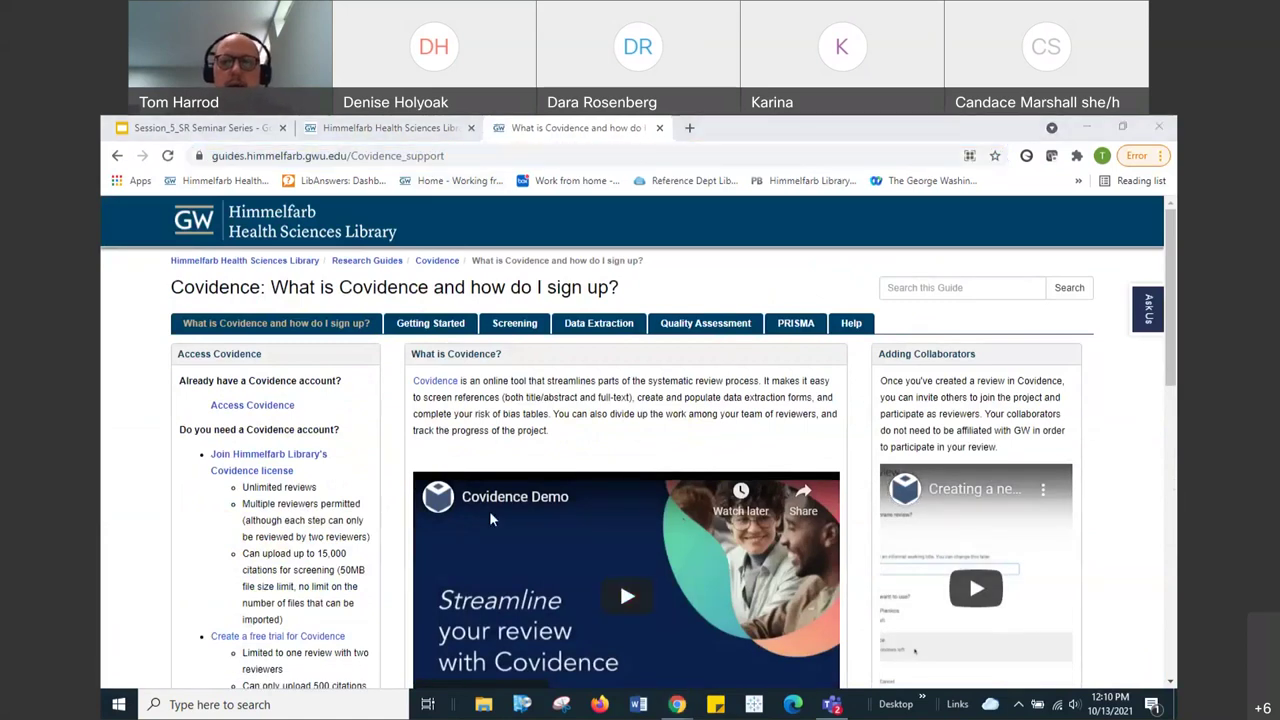
click(143, 519)
scroll(143, 519, down, 1)
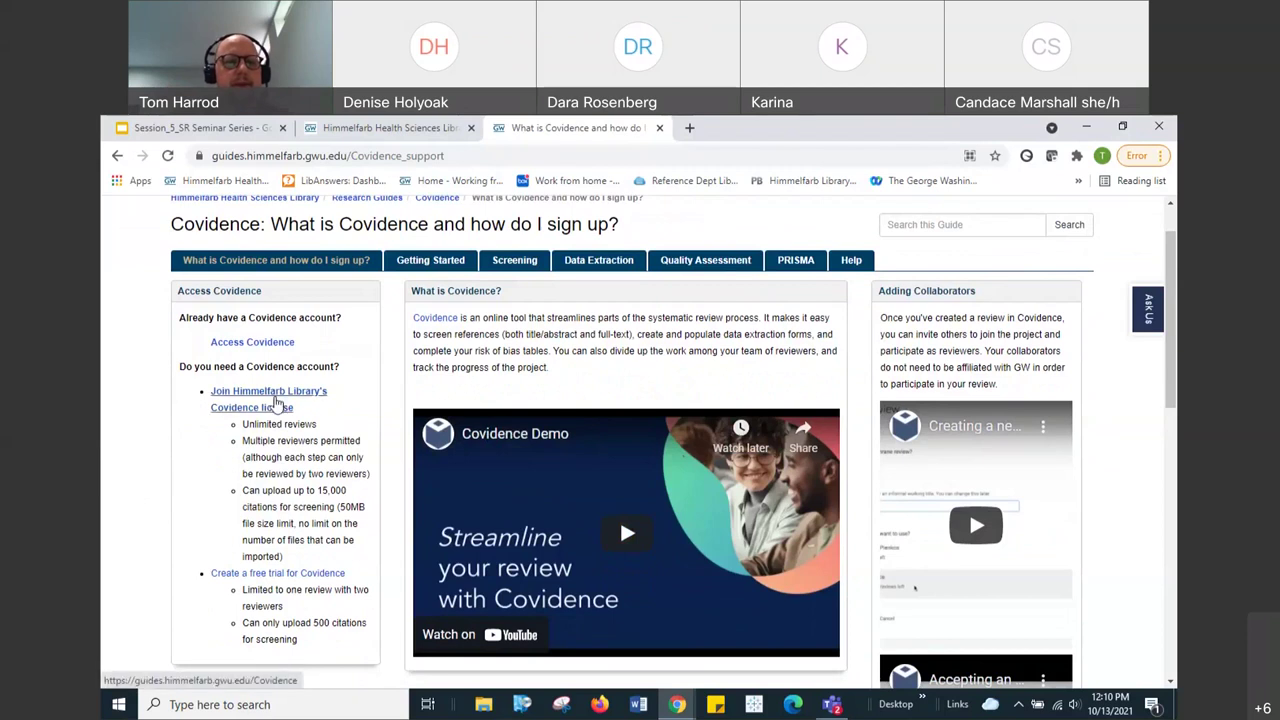
- View the Covidence request-invitation signup page, then go back to the library's Covidence guide
click(276, 401)
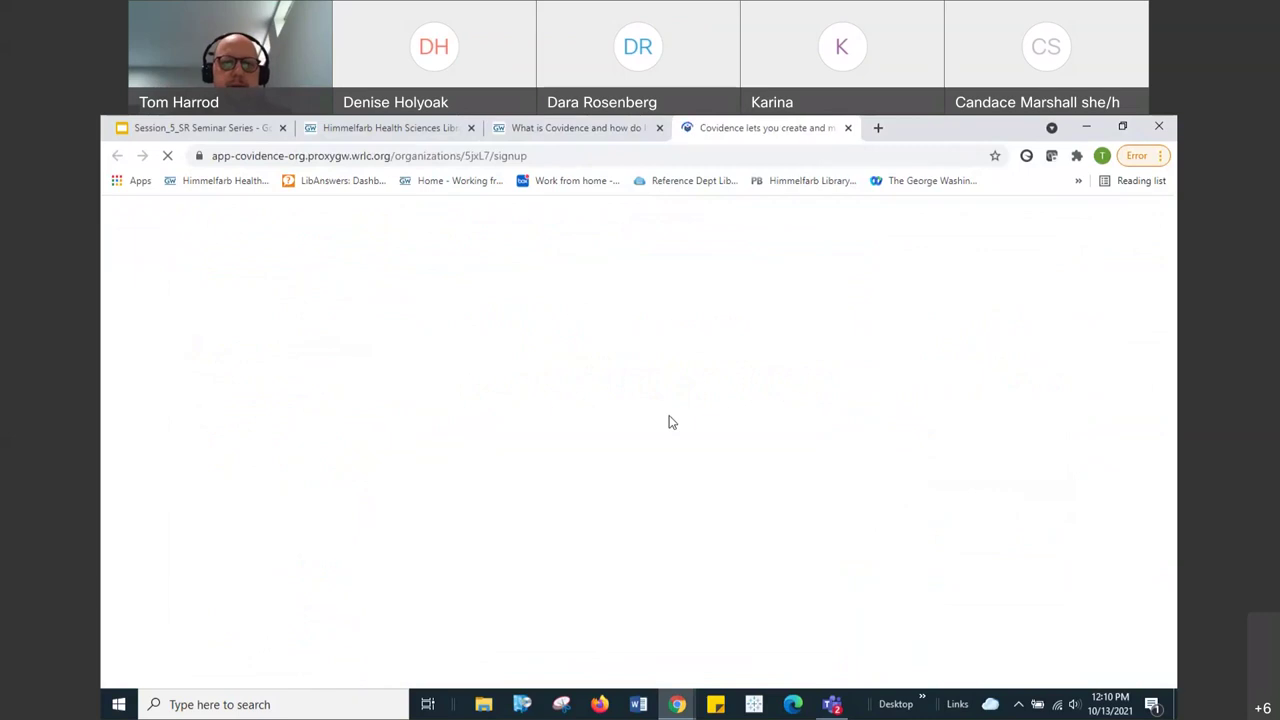
scroll(670, 422, down, 1)
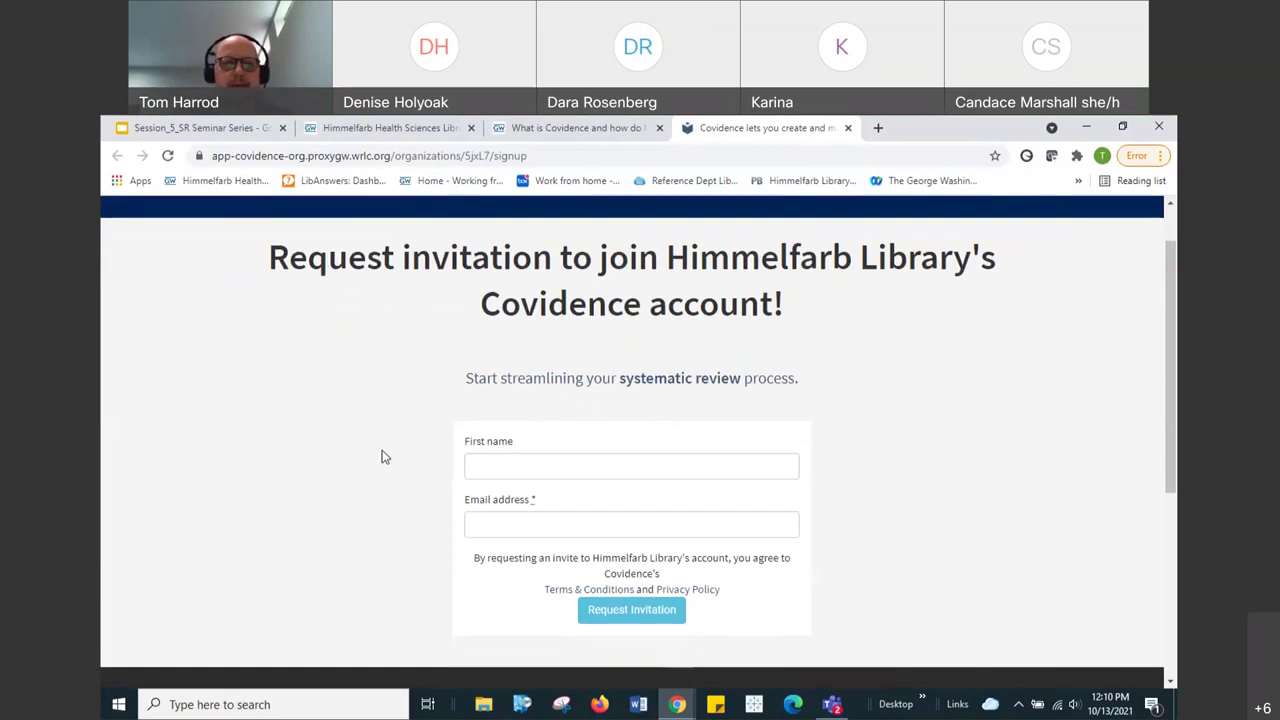
click(579, 130)
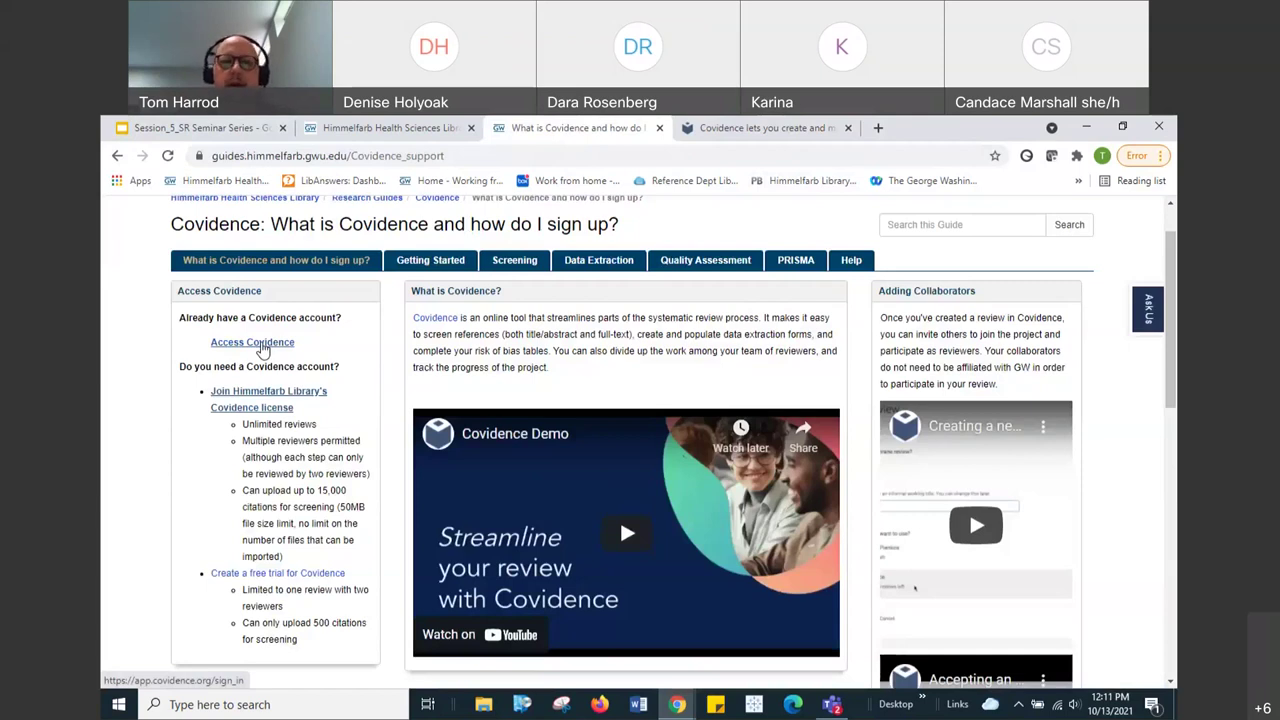
- Open Covidence from the guide to view Himmelfarb's Your reviews list, including Practice Review TH #1
click(243, 343)
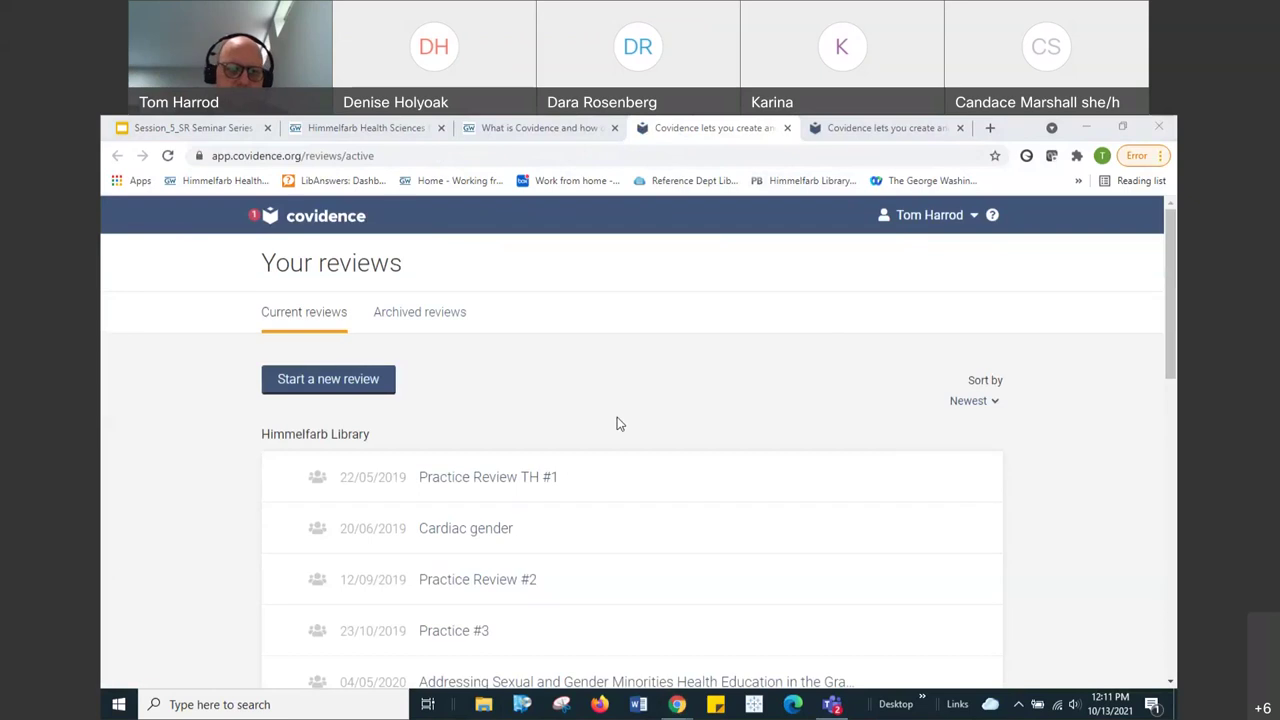
scroll(184, 425, down, 1)
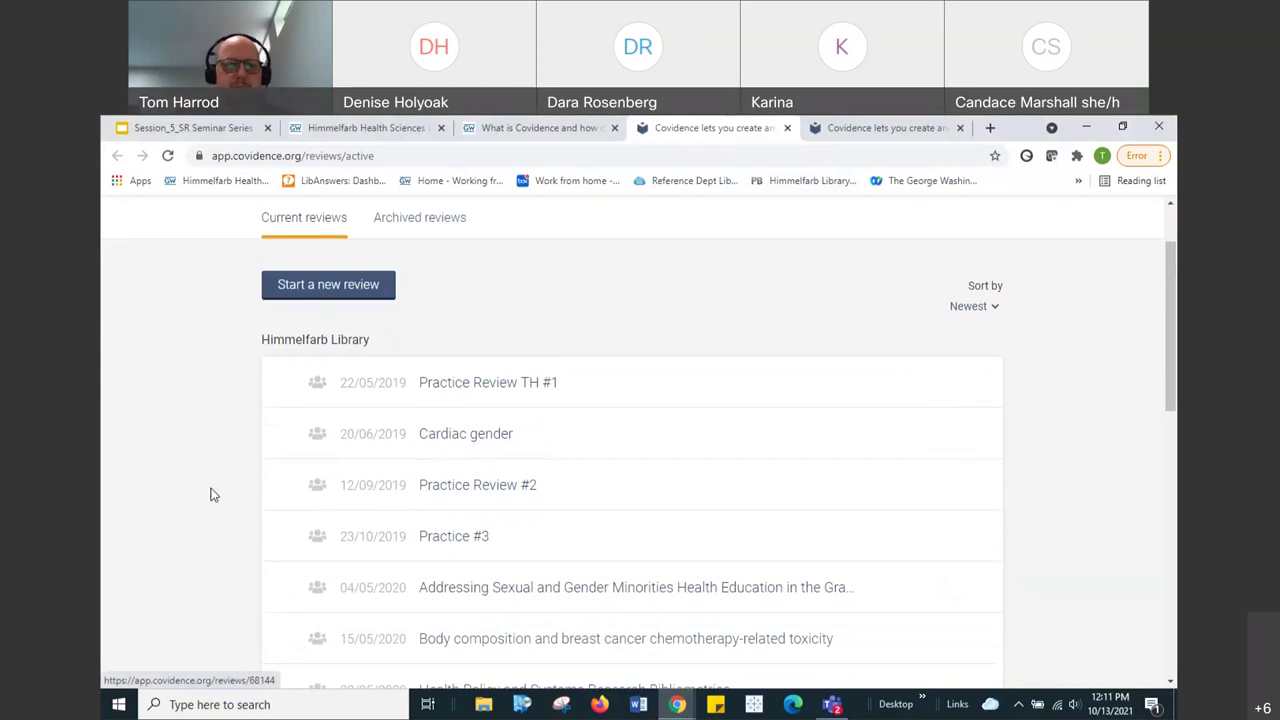
- Open the Practice Review TH #1 review summary (435 screened, 3 conflicts, 9219 left)
click(476, 388)
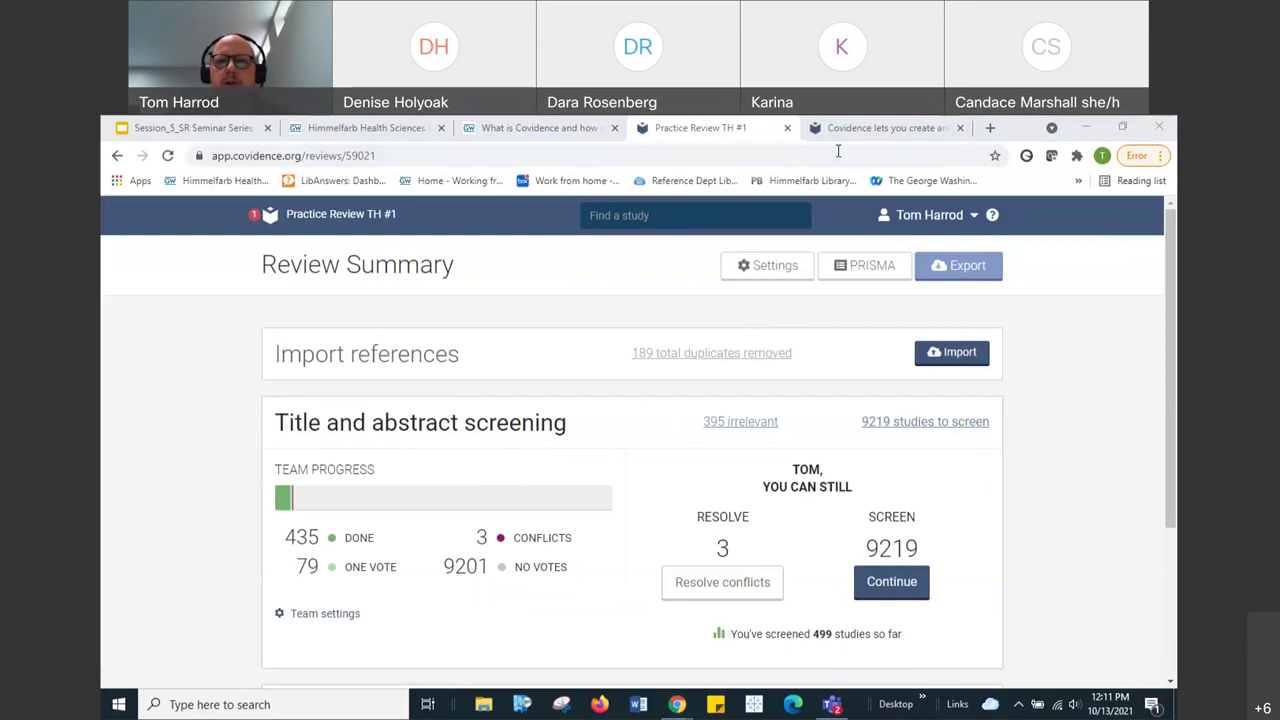
- Go to the Himmelfarb library home page and open PubMed from its database list
click(872, 130)
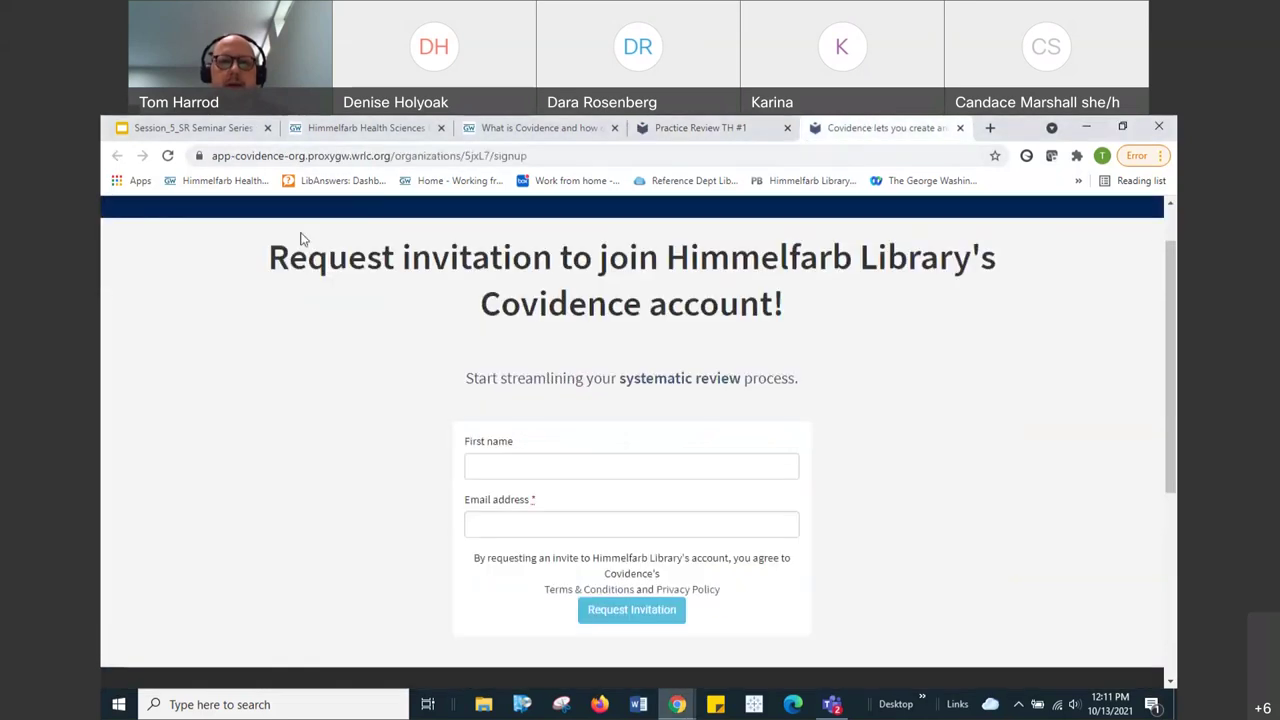
click(205, 180)
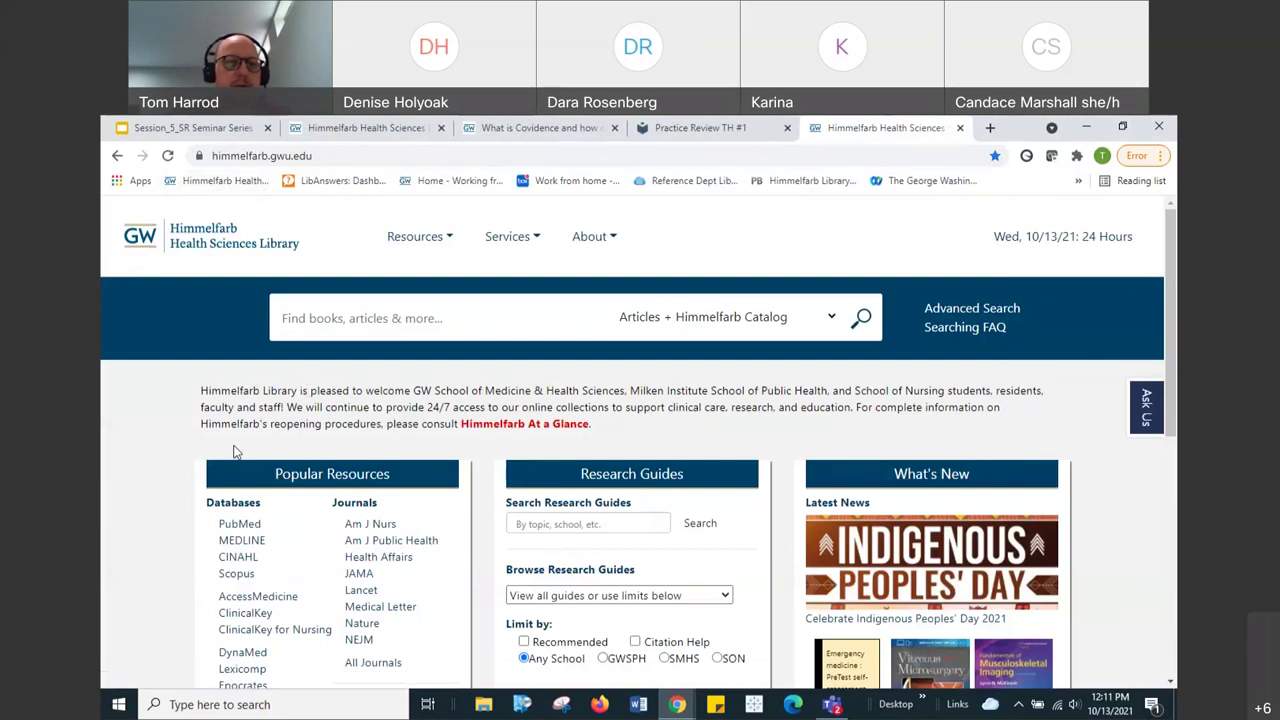
click(246, 525)
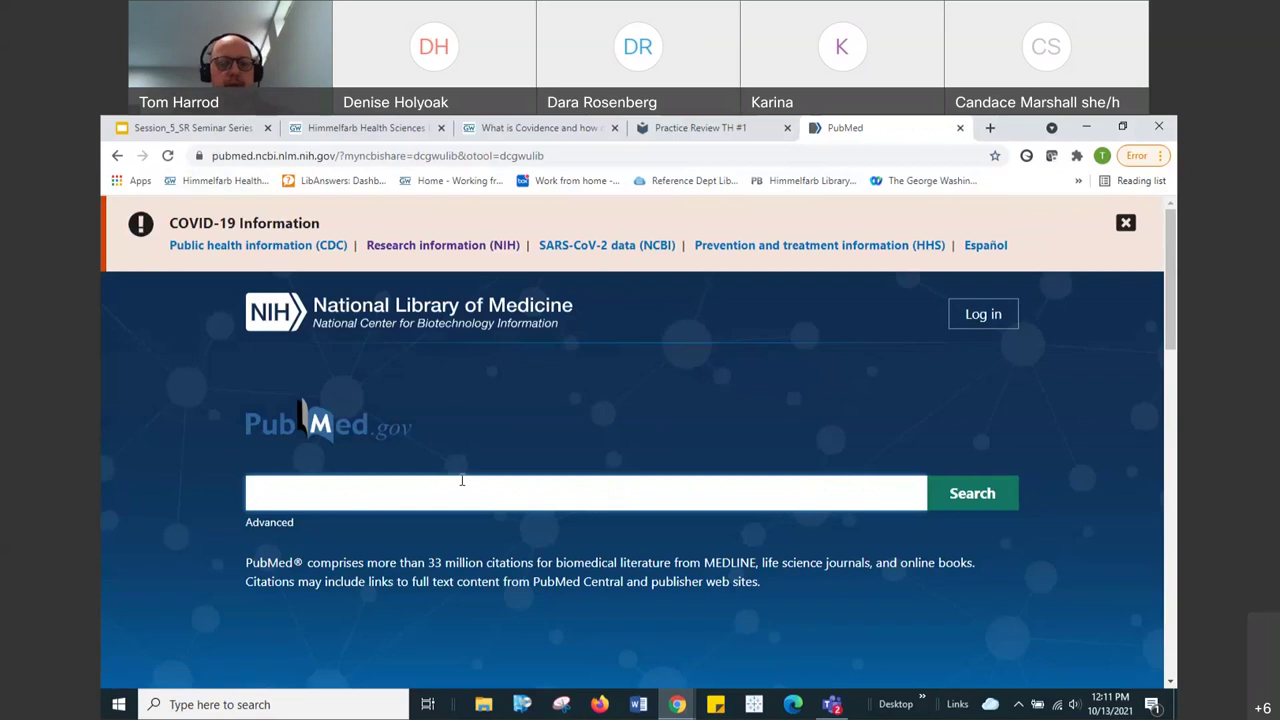
- Search PubMed for 'diabetes AND metformin AND children' (766 results), then return to the Covidence guide
text(diabetes AND me)
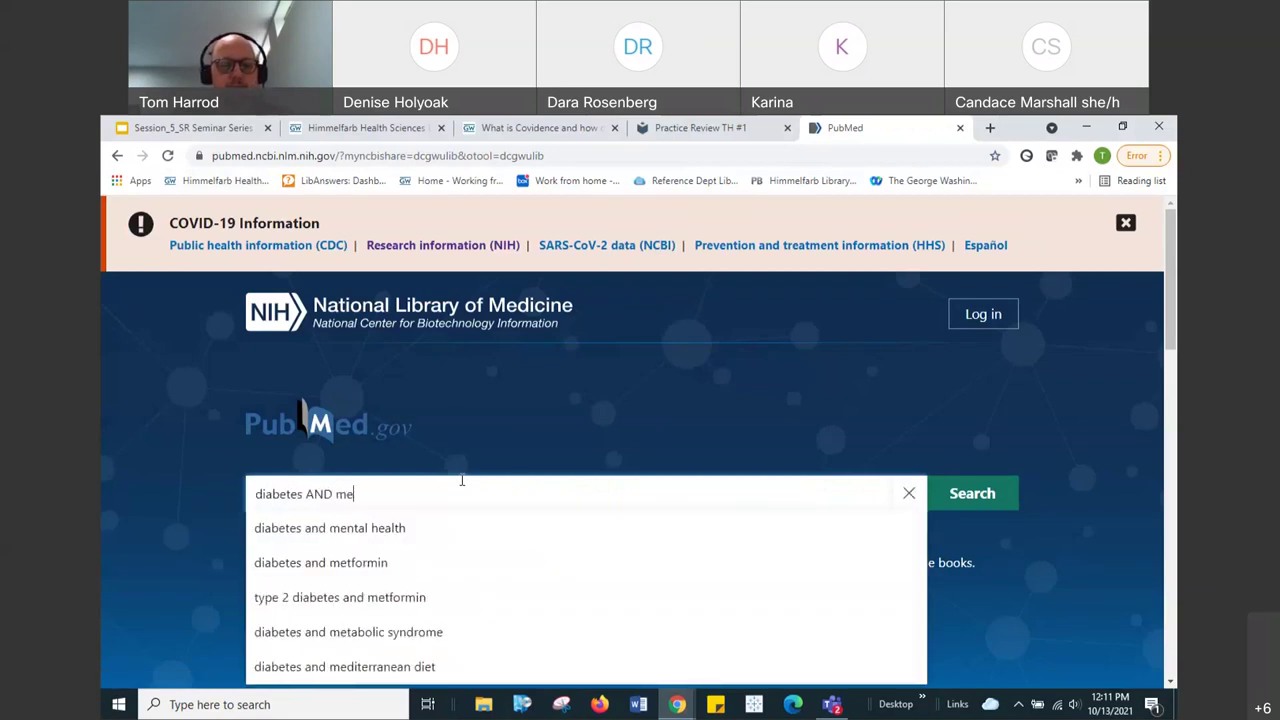
text(tformin AND )
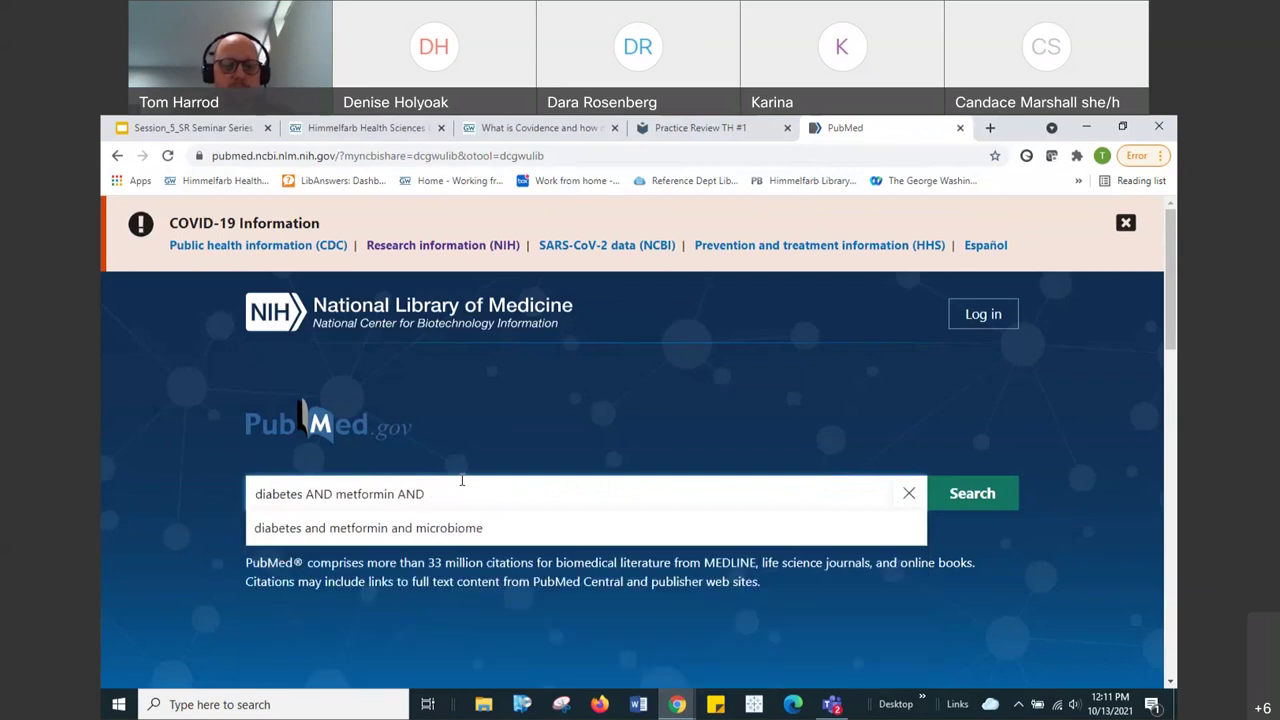
text(children)
key(Return)
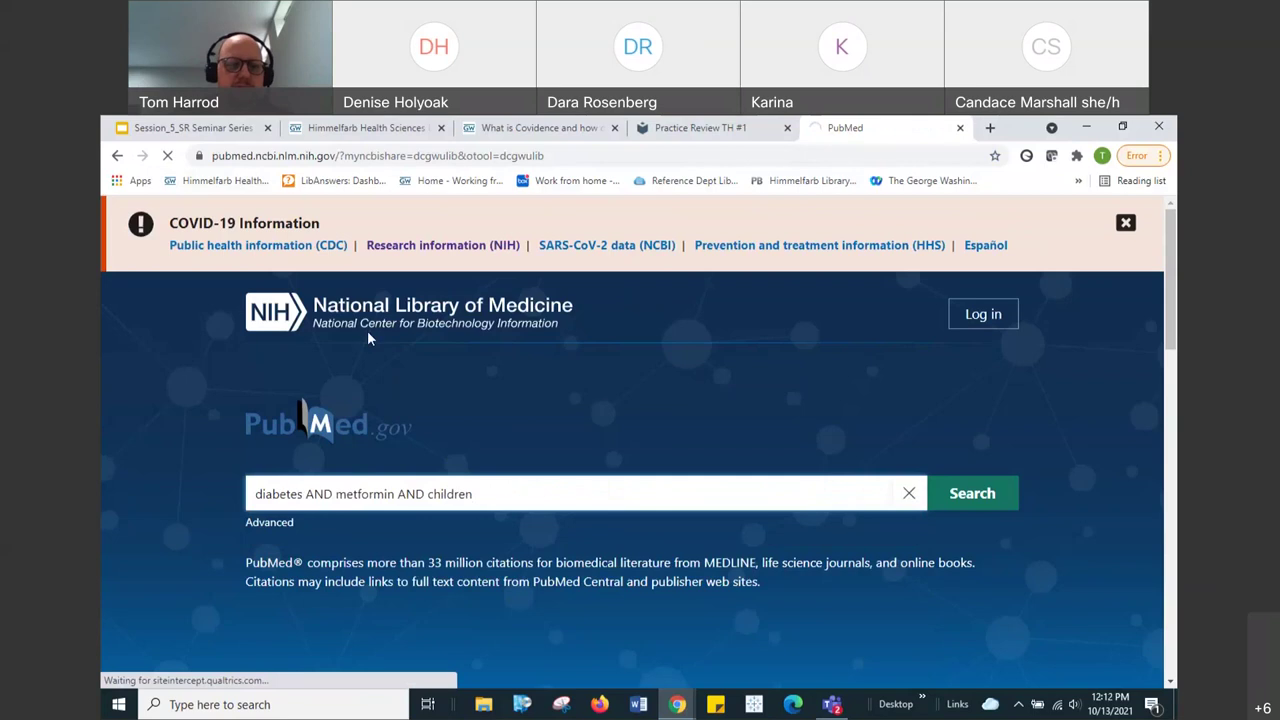
click(972, 494)
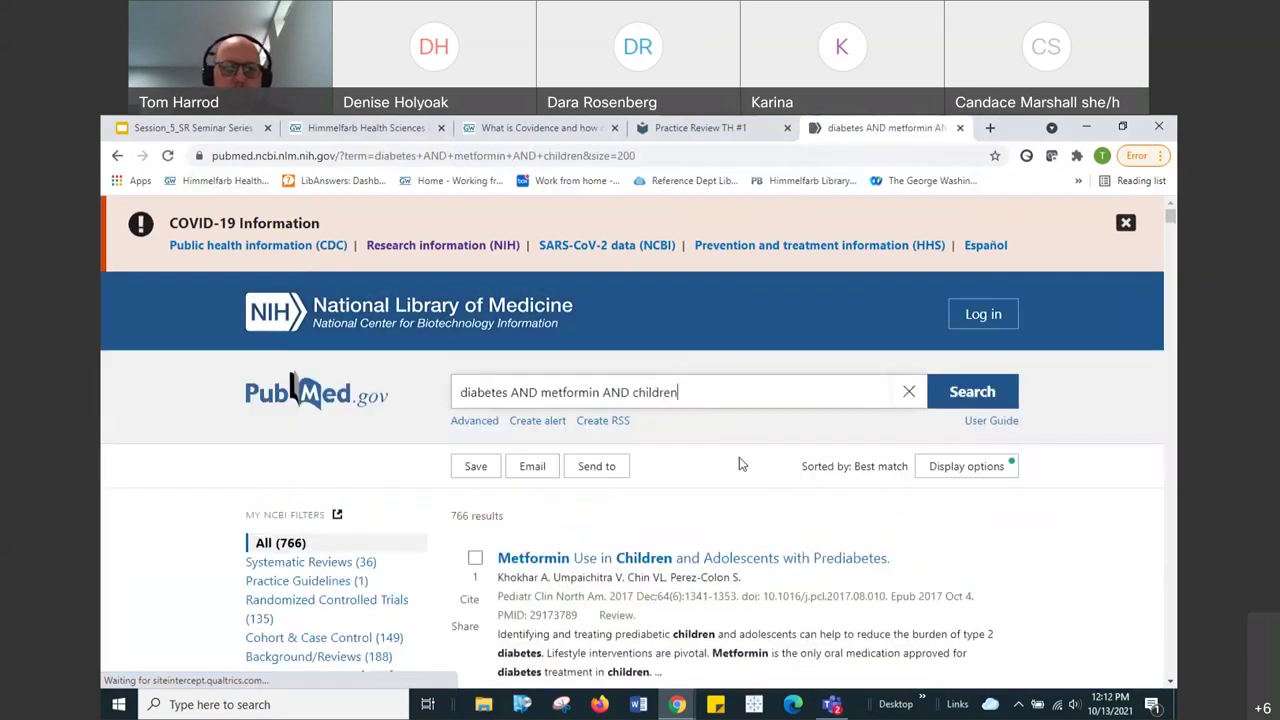
scroll(741, 464, down, 1)
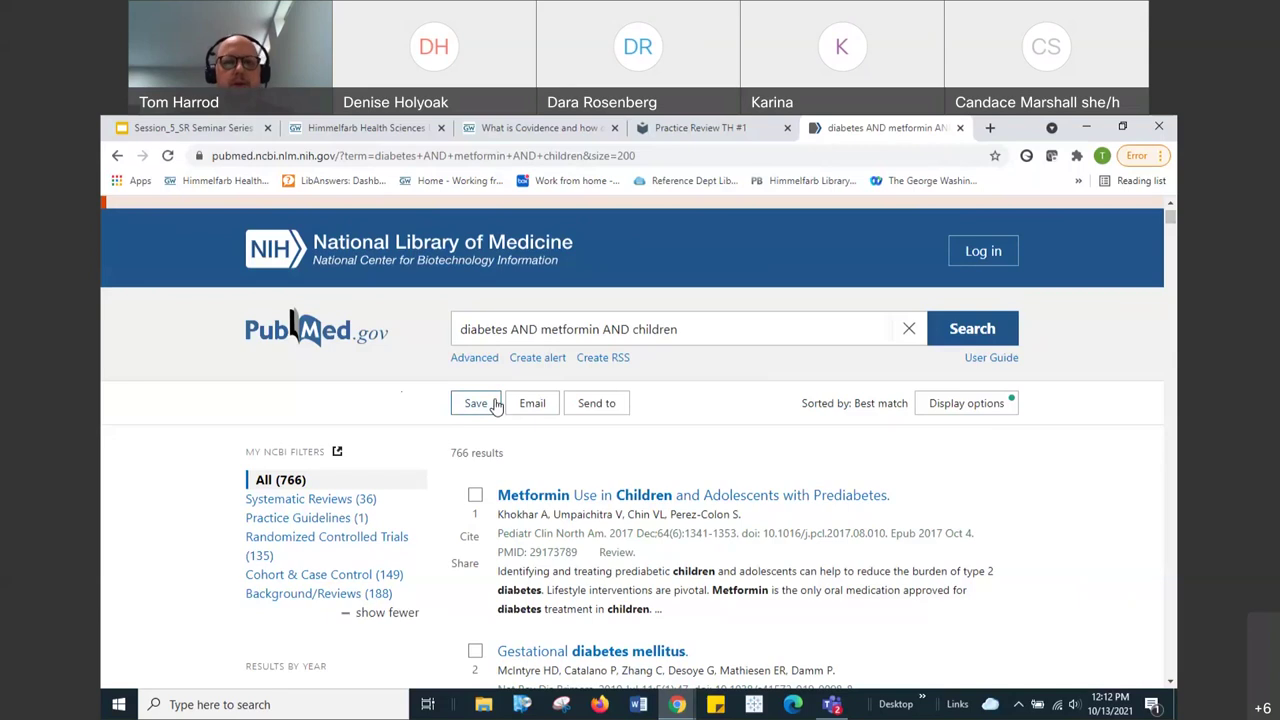
click(488, 130)
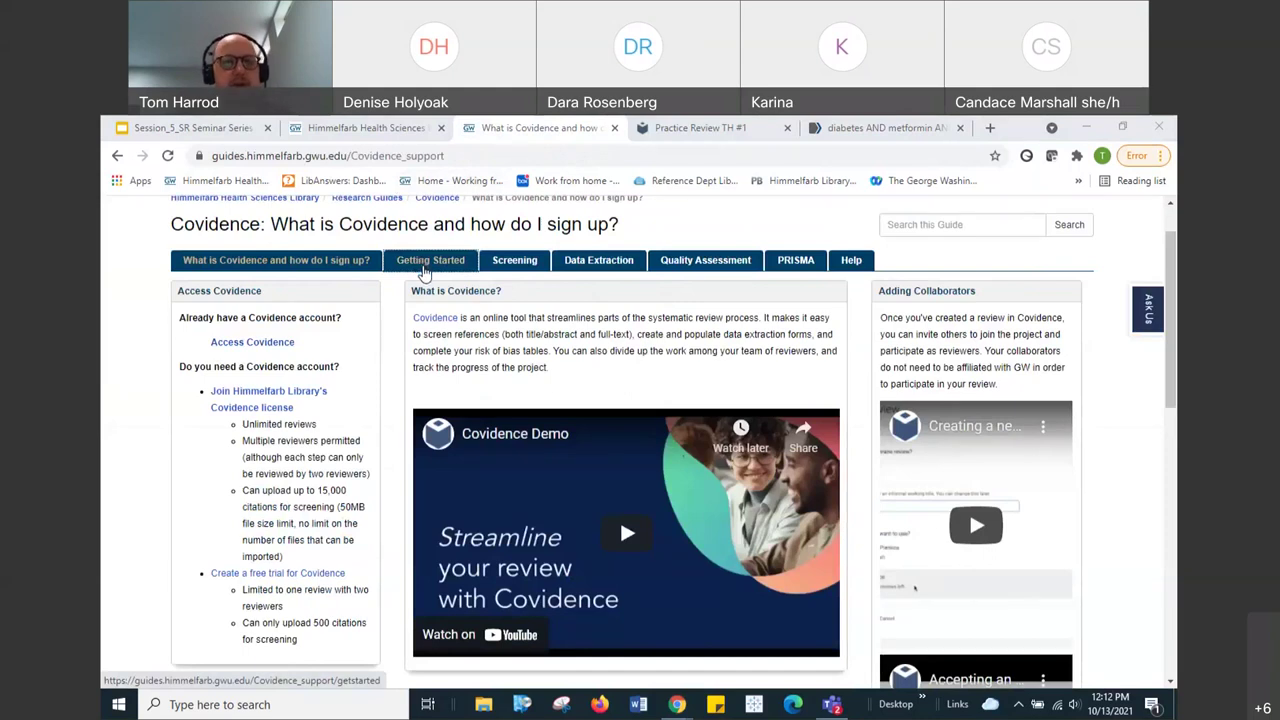
- Open the guide's Getting Started page and scroll to the 'Using PubMed?' export steps
click(425, 270)
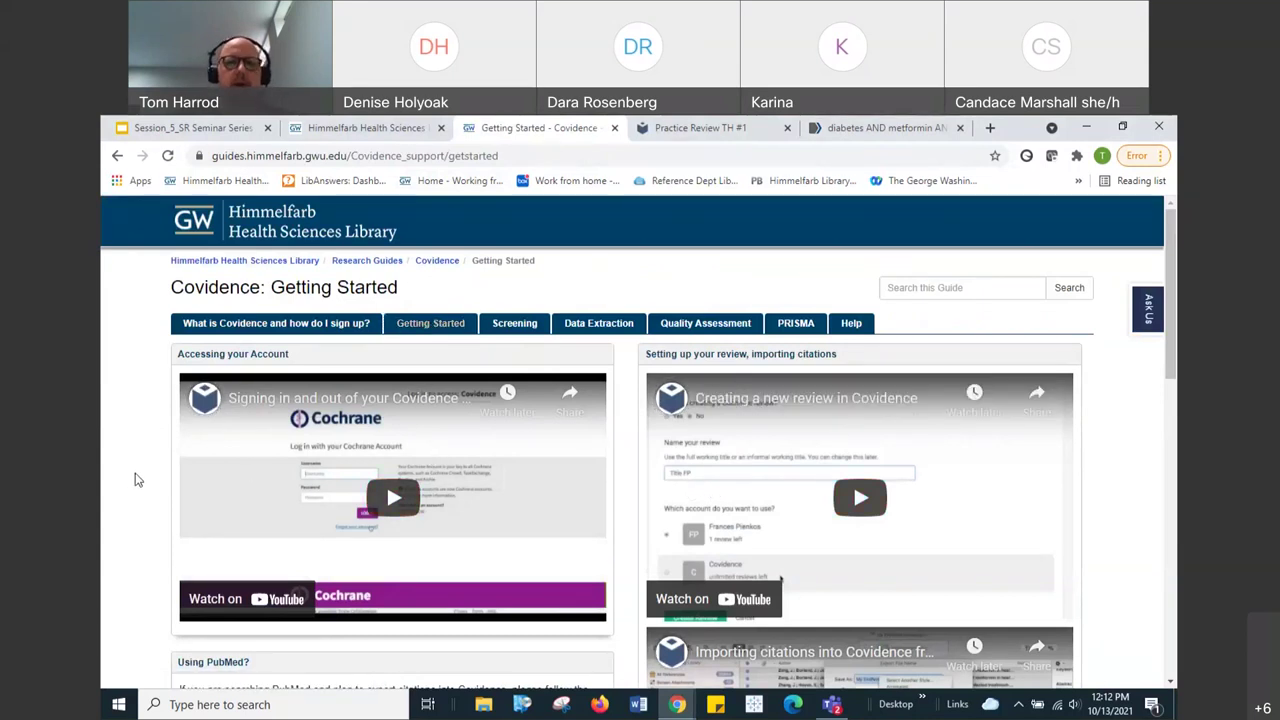
scroll(138, 480, down, 3)
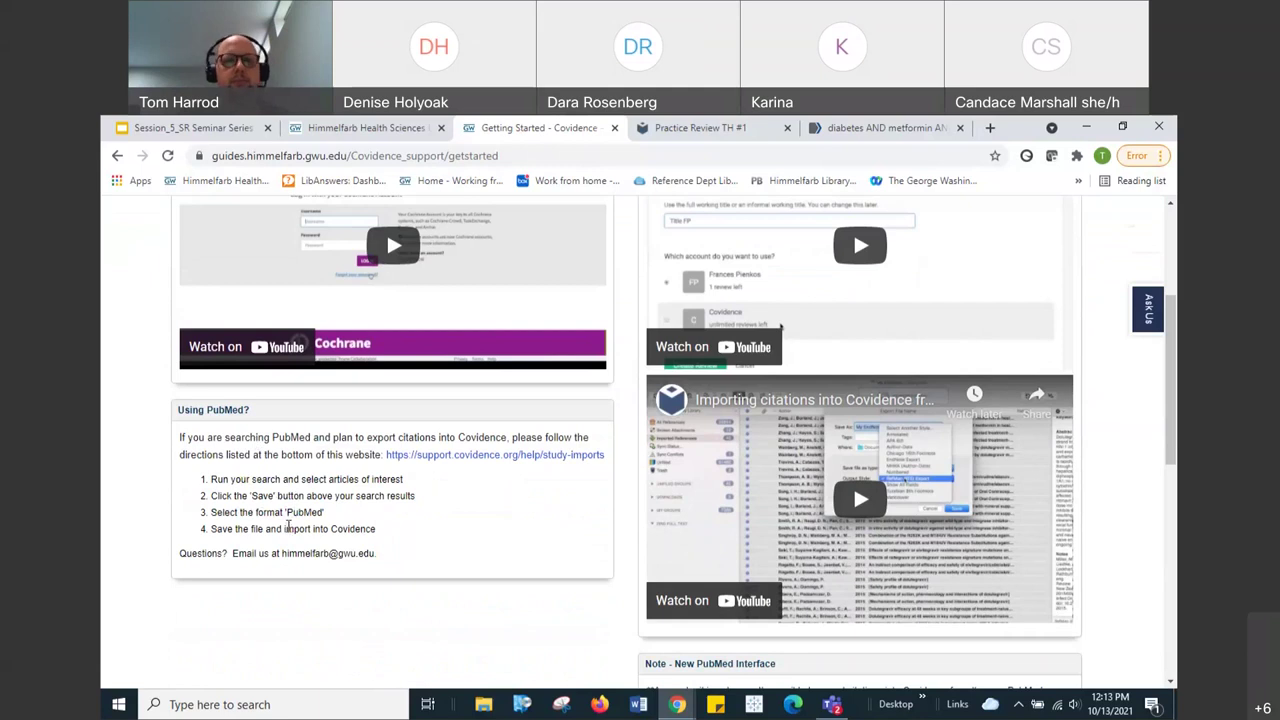
- Save all 766 PubMed results as a citation file in PubMed format
click(838, 128)
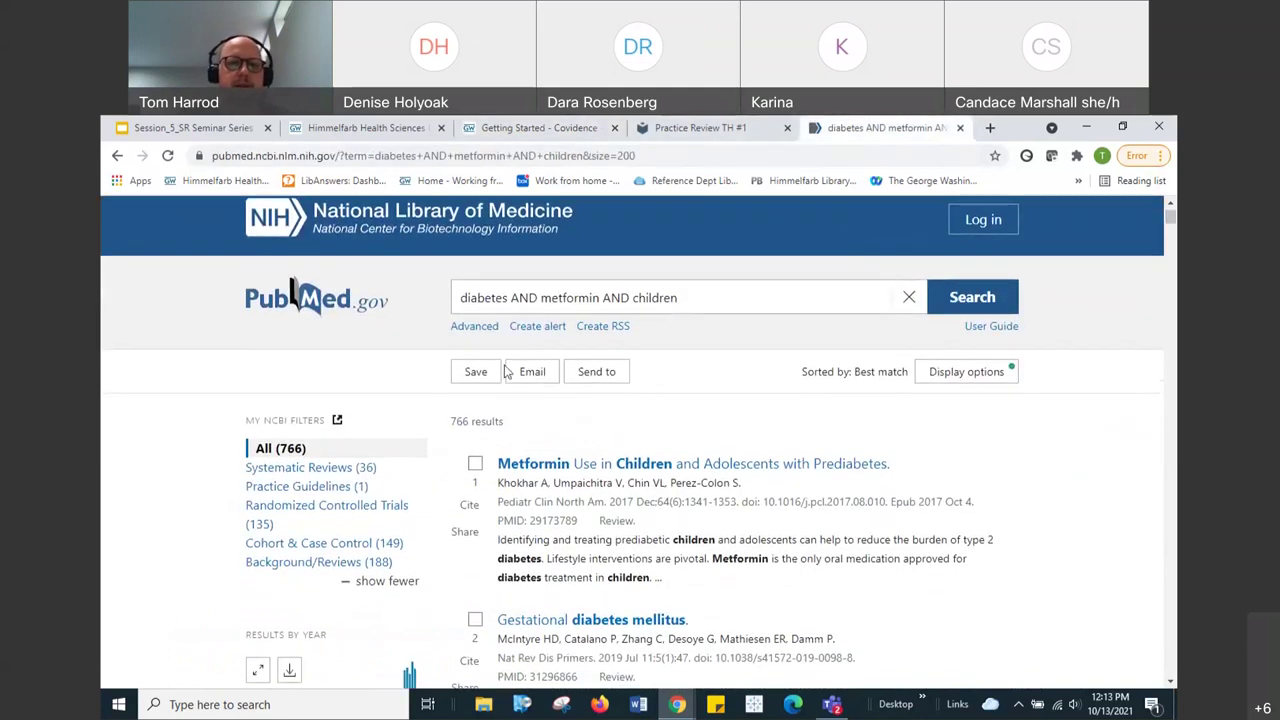
click(479, 376)
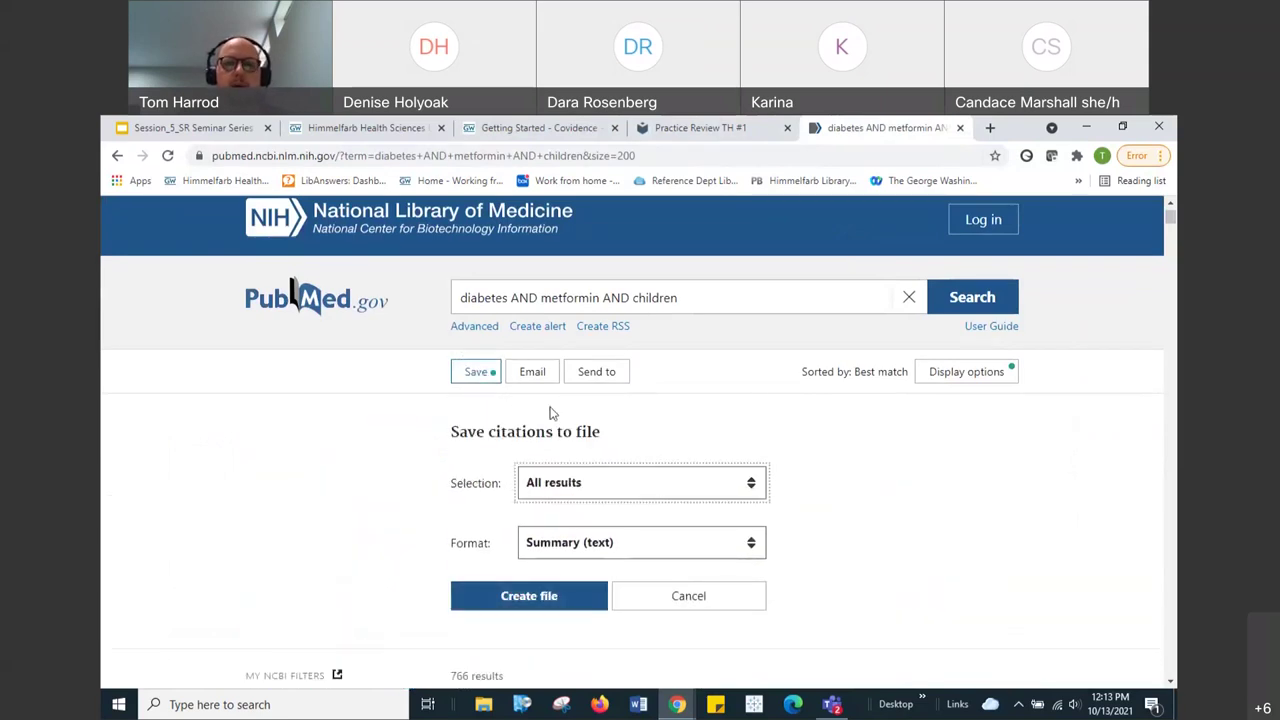
click(620, 478)
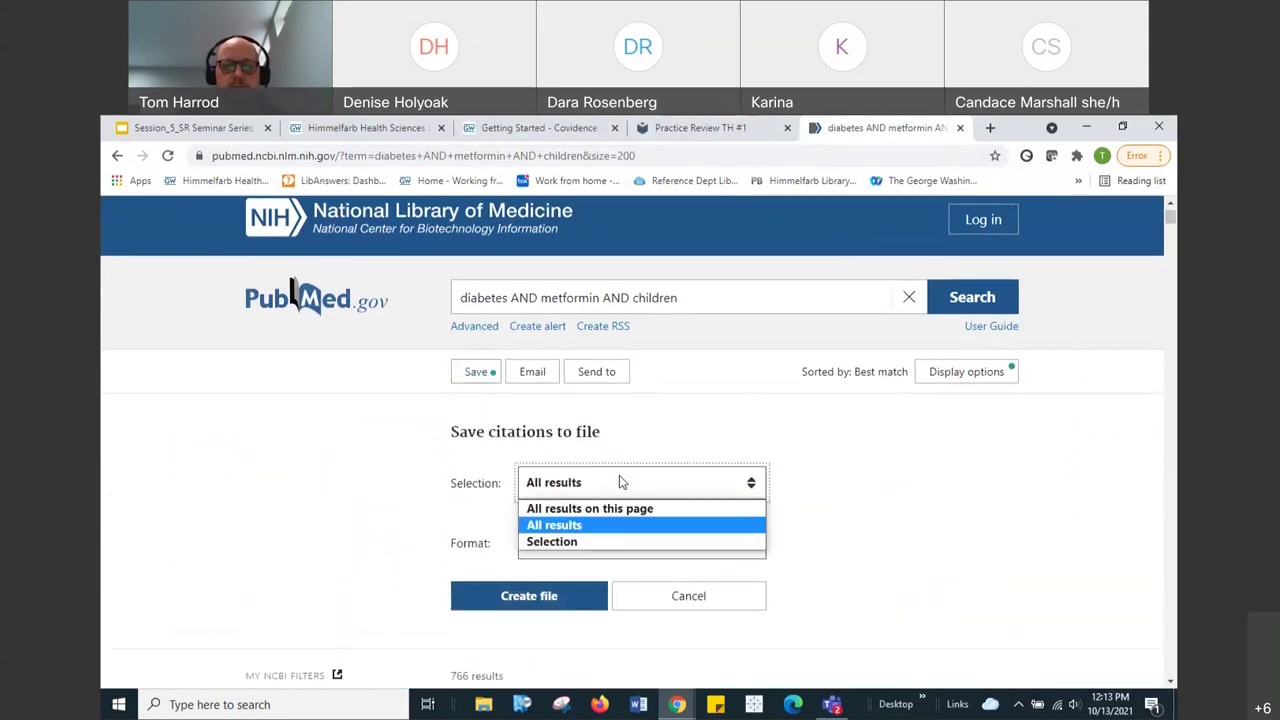
click(588, 527)
scroll(280, 526, down, 2)
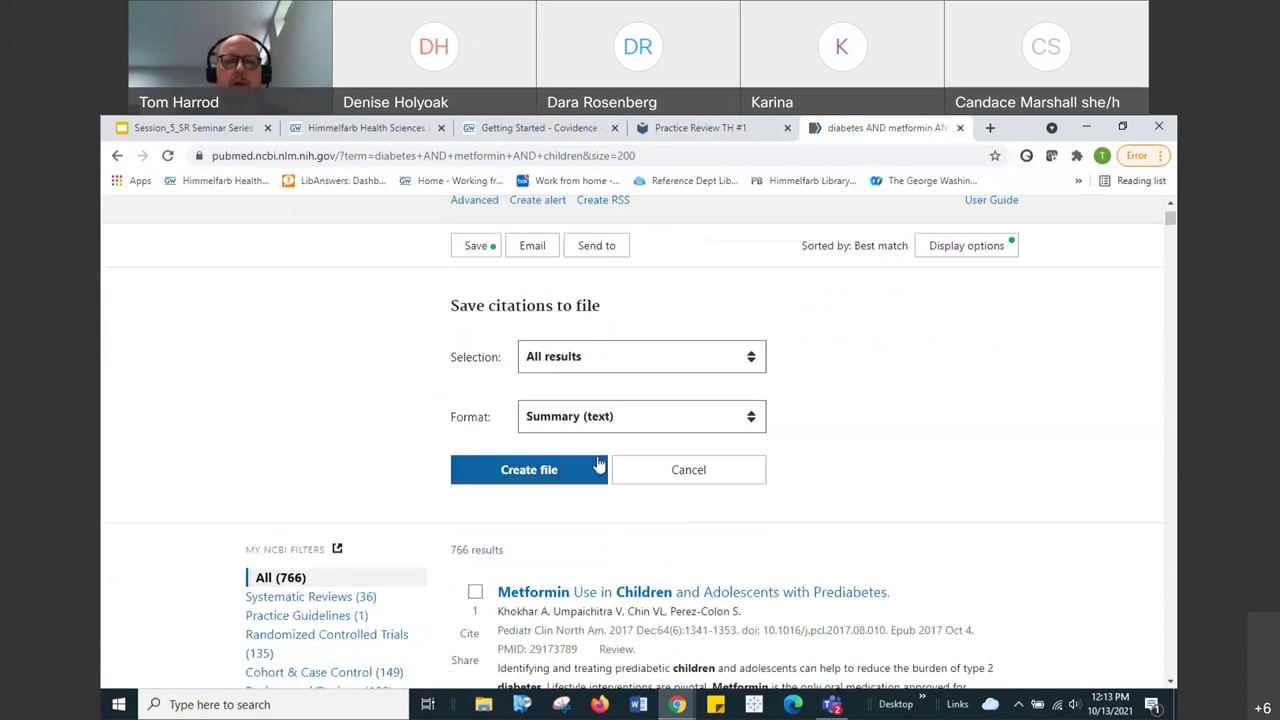
click(588, 426)
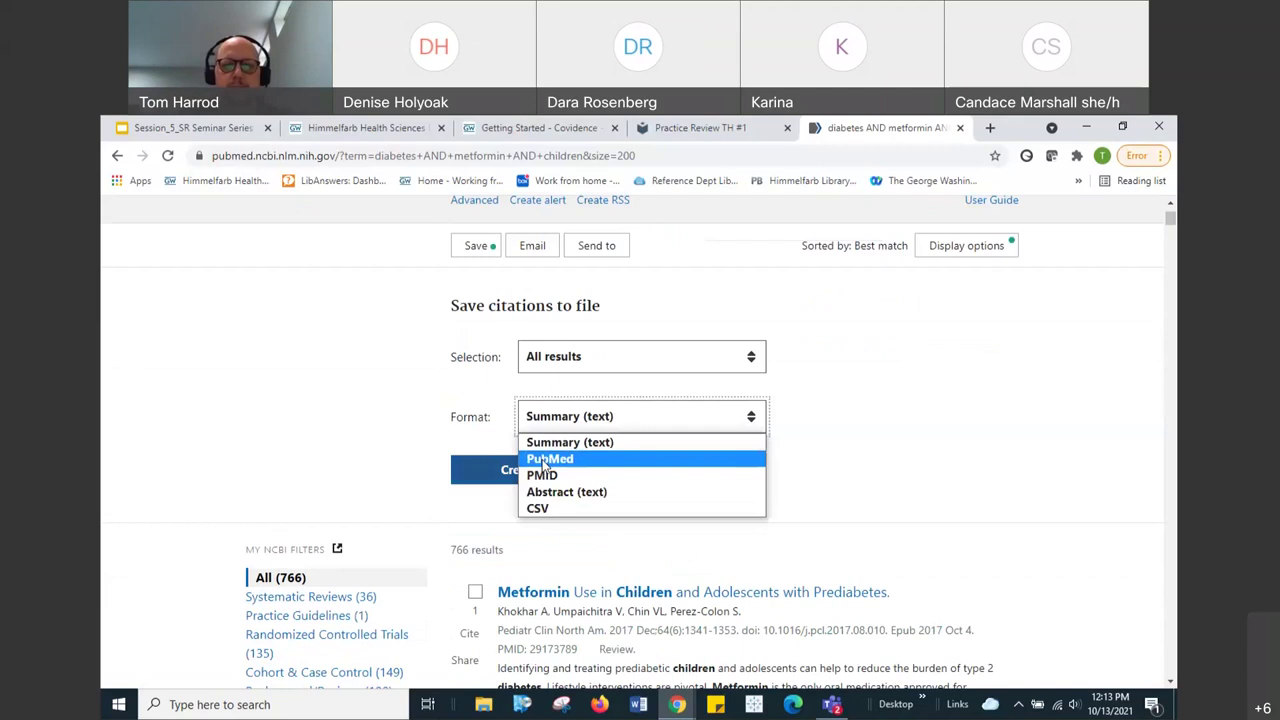
click(553, 458)
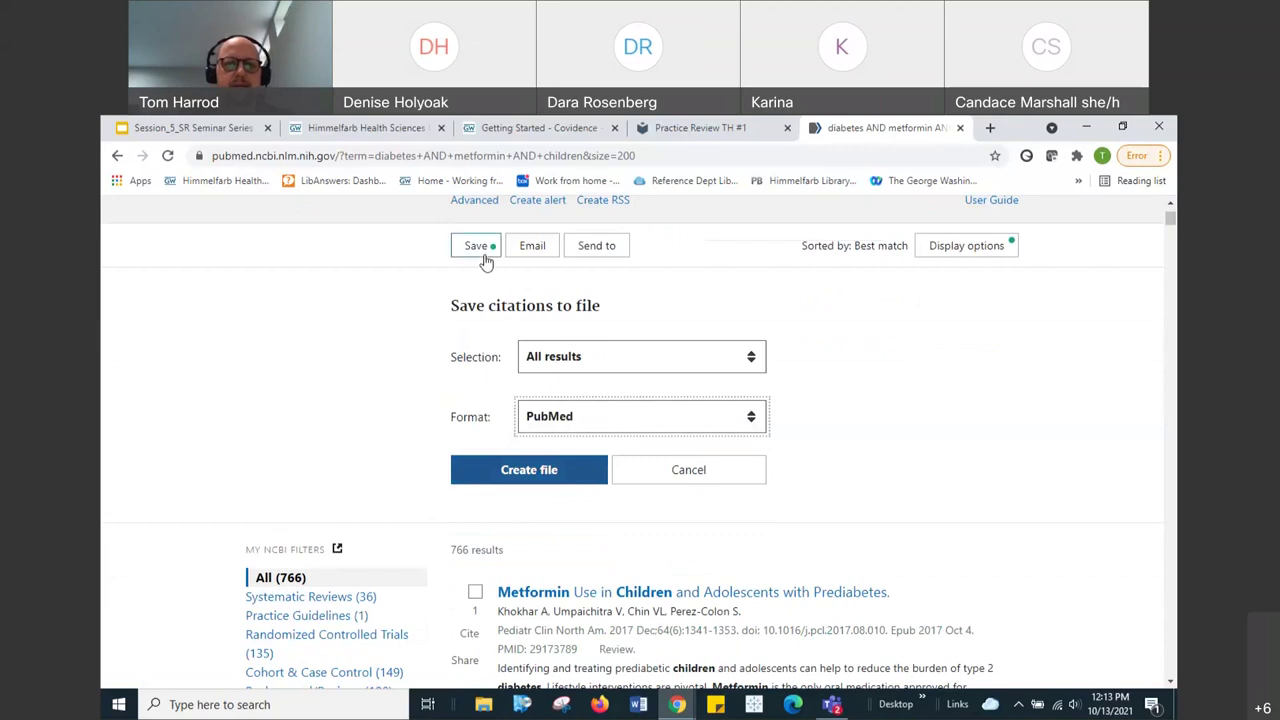
click(529, 470)
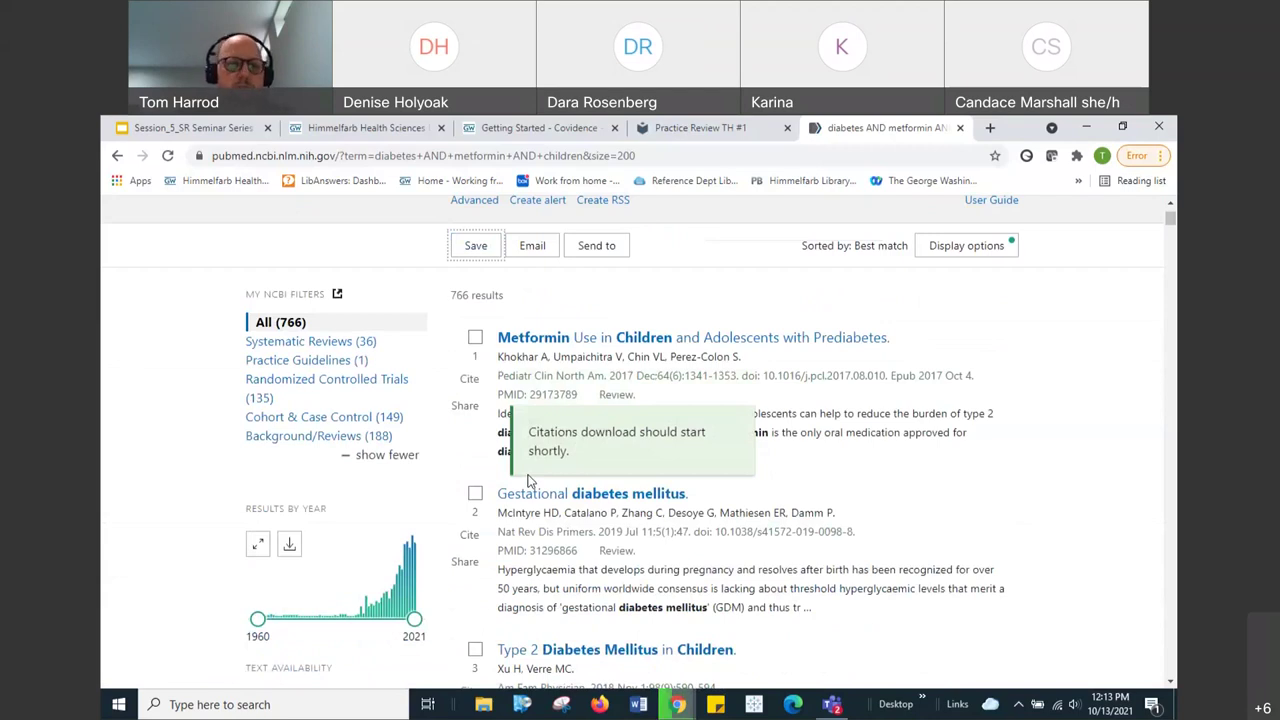
- Save the opened citation text as pubmed-diabetesAN-set (5) on the Desktop, then return to Covidence
click(332, 642)
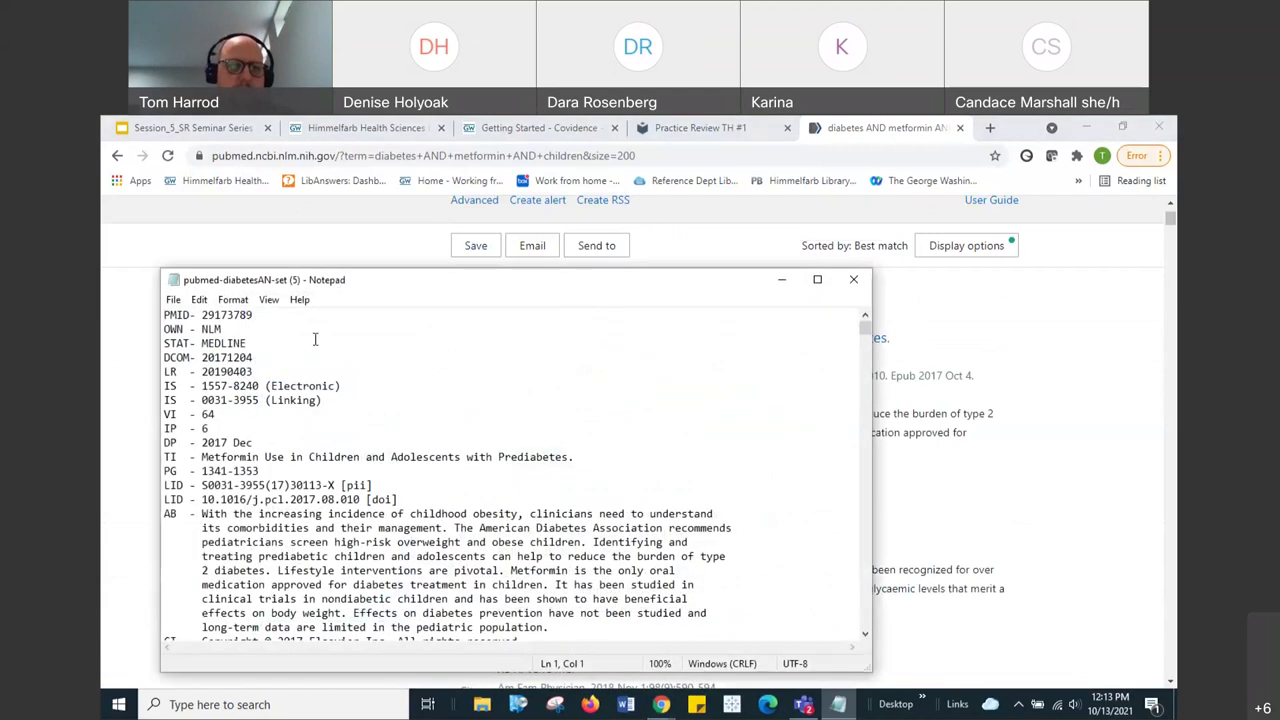
drag(365, 288, 422, 216)
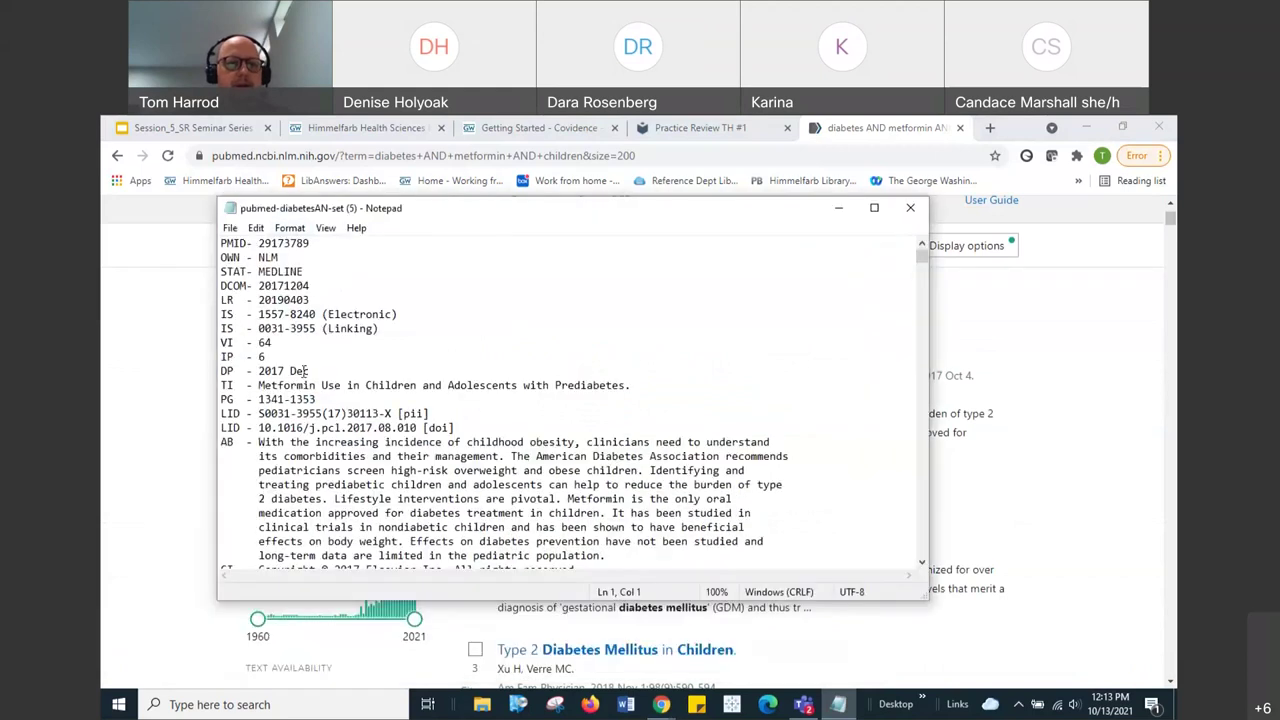
click(229, 228)
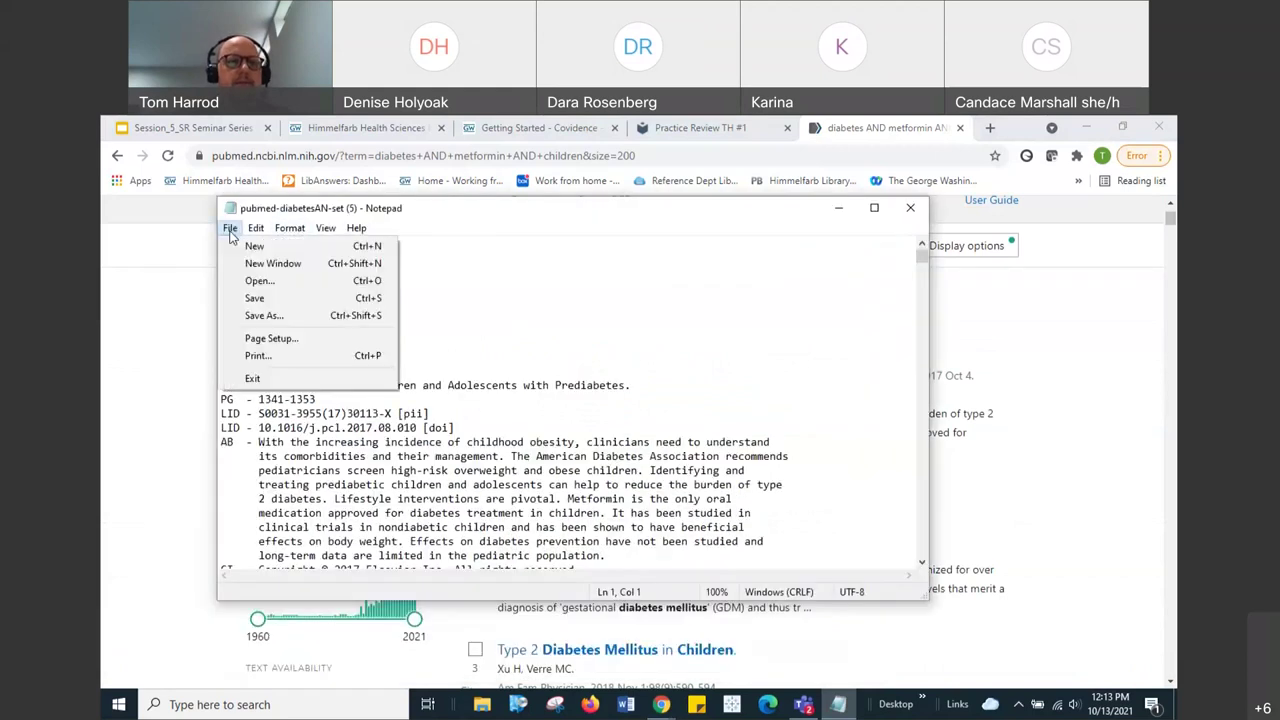
click(274, 318)
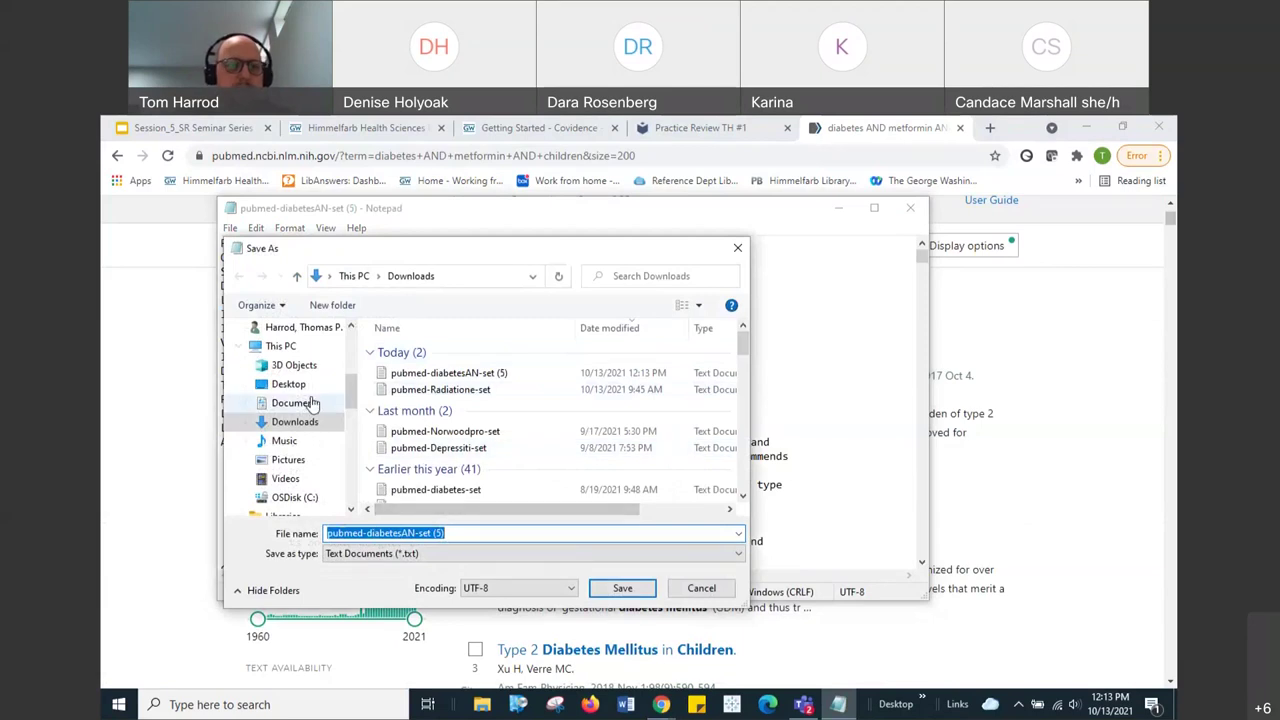
click(296, 387)
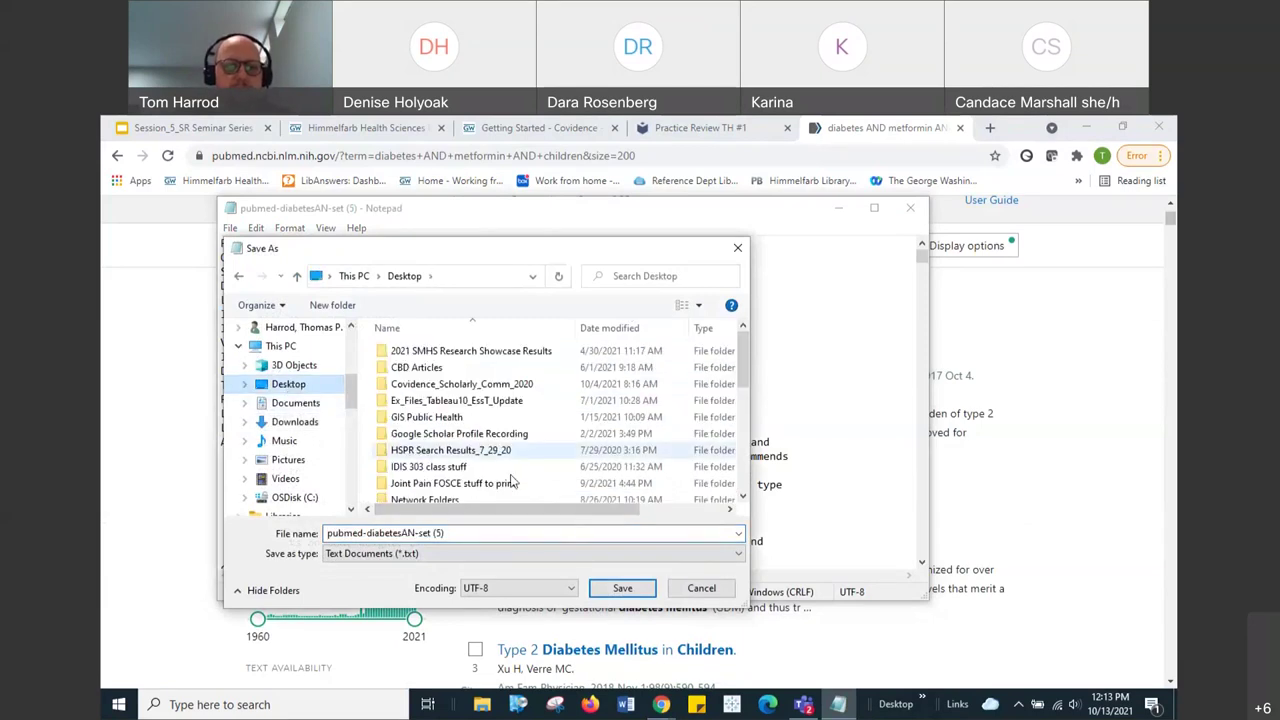
click(631, 593)
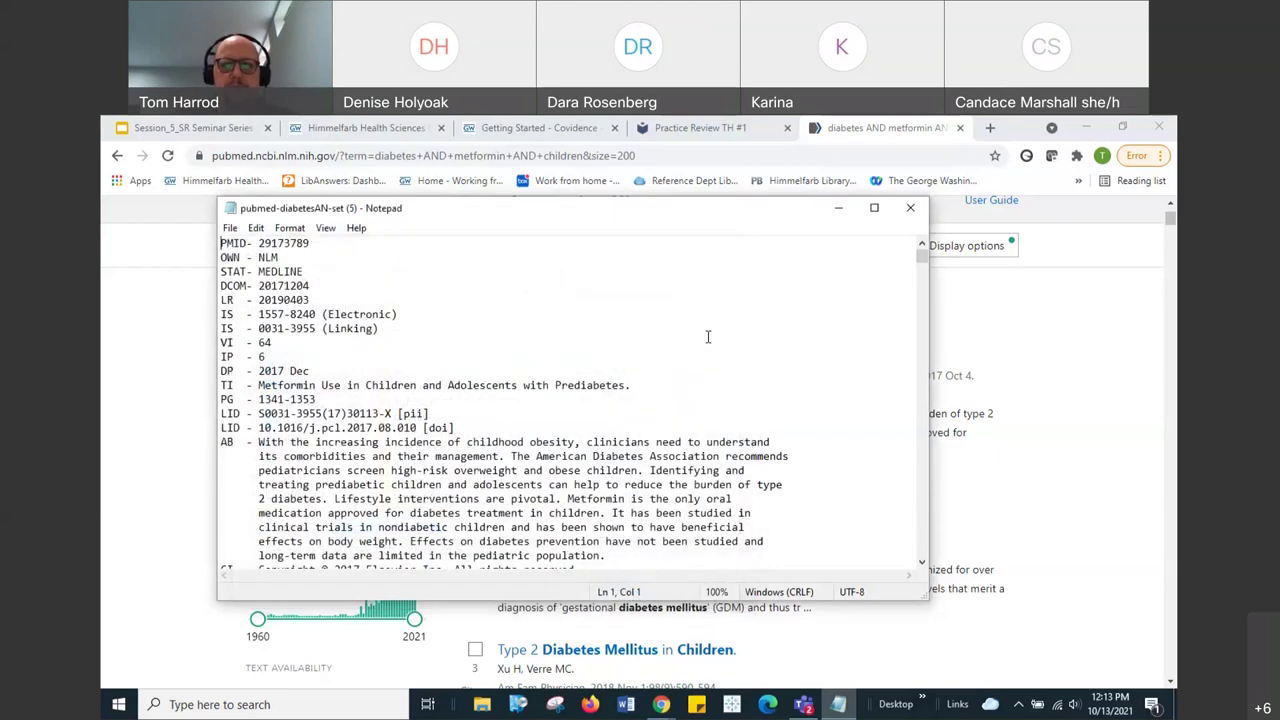
click(910, 209)
click(766, 132)
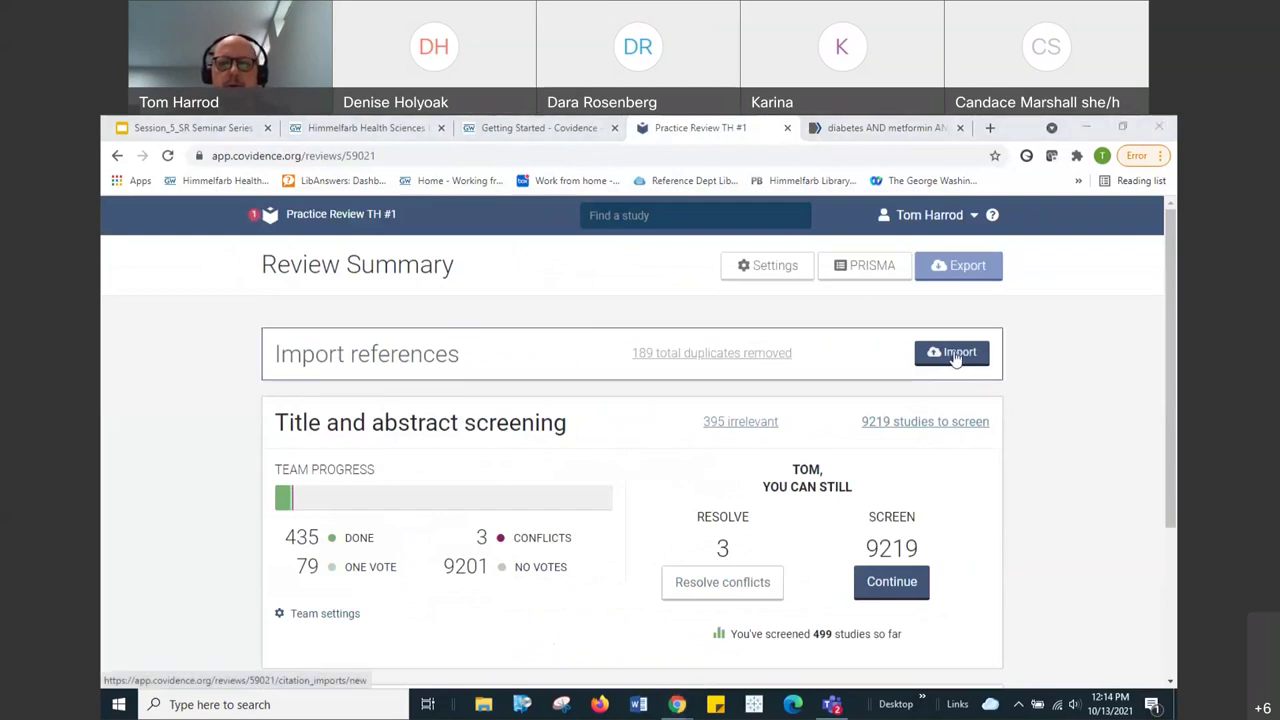
- Start a new reference import with Screen as the destination stage
click(955, 354)
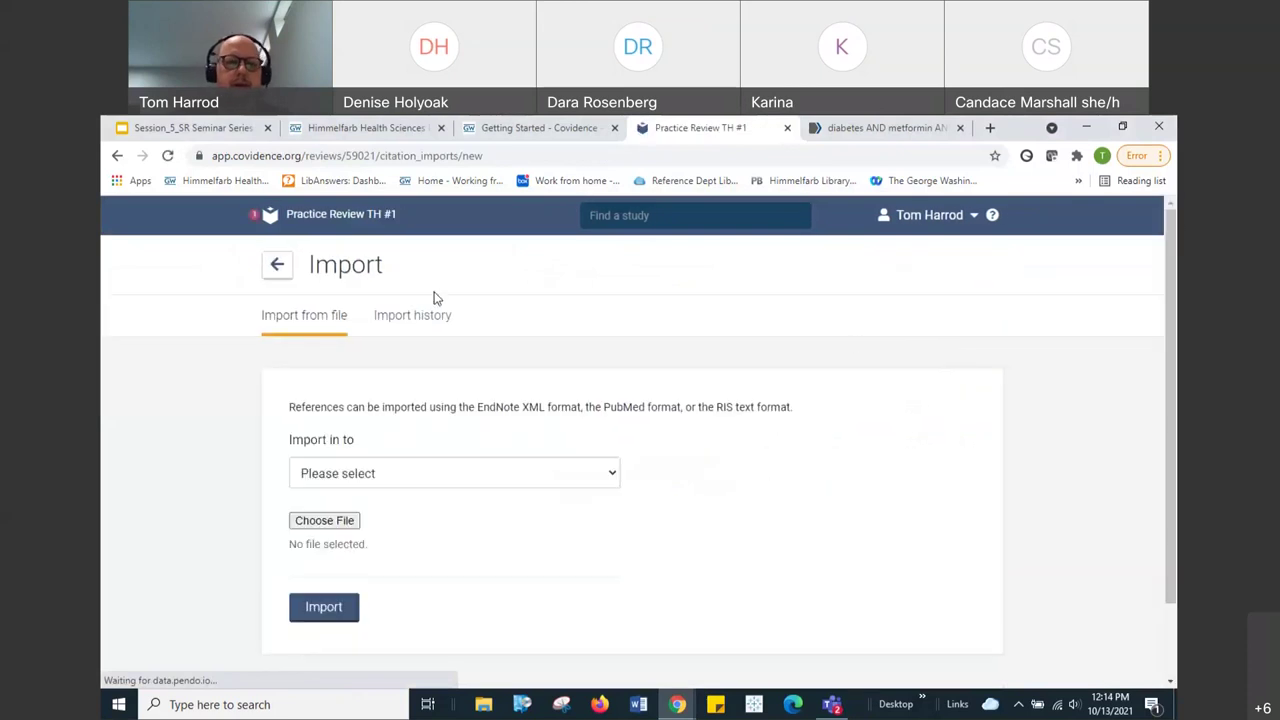
scroll(196, 408, down, 2)
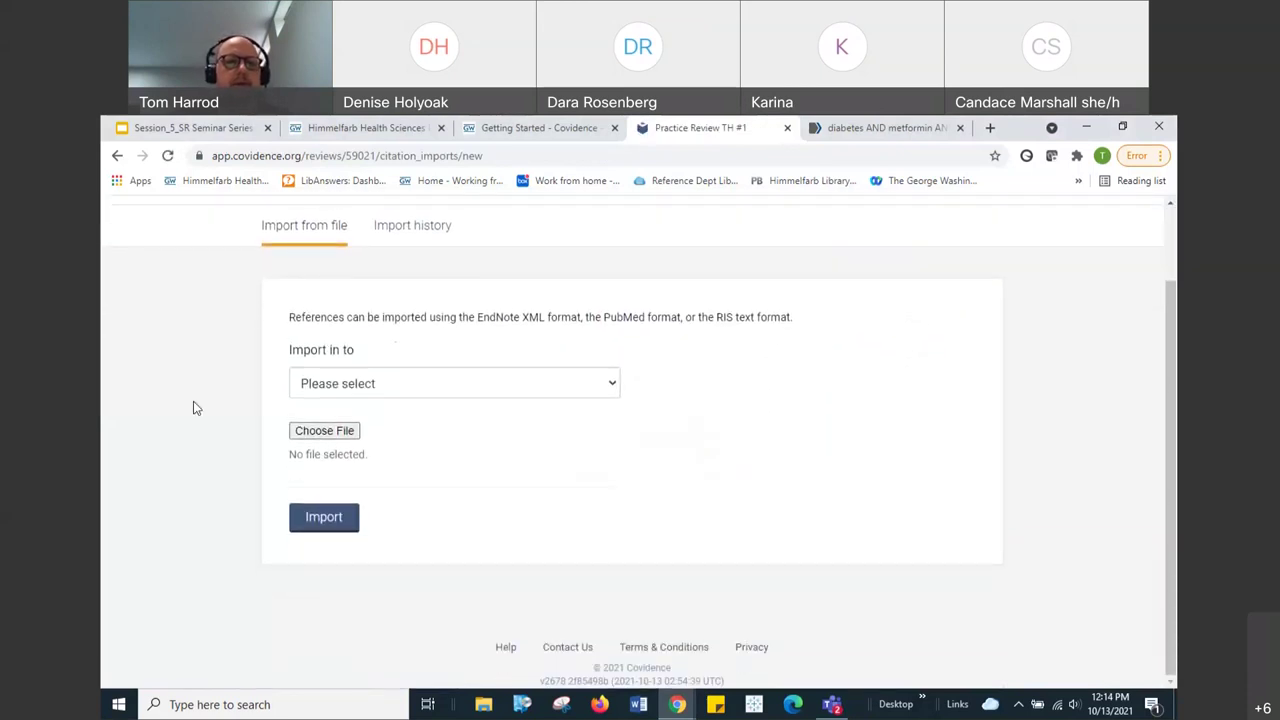
click(341, 389)
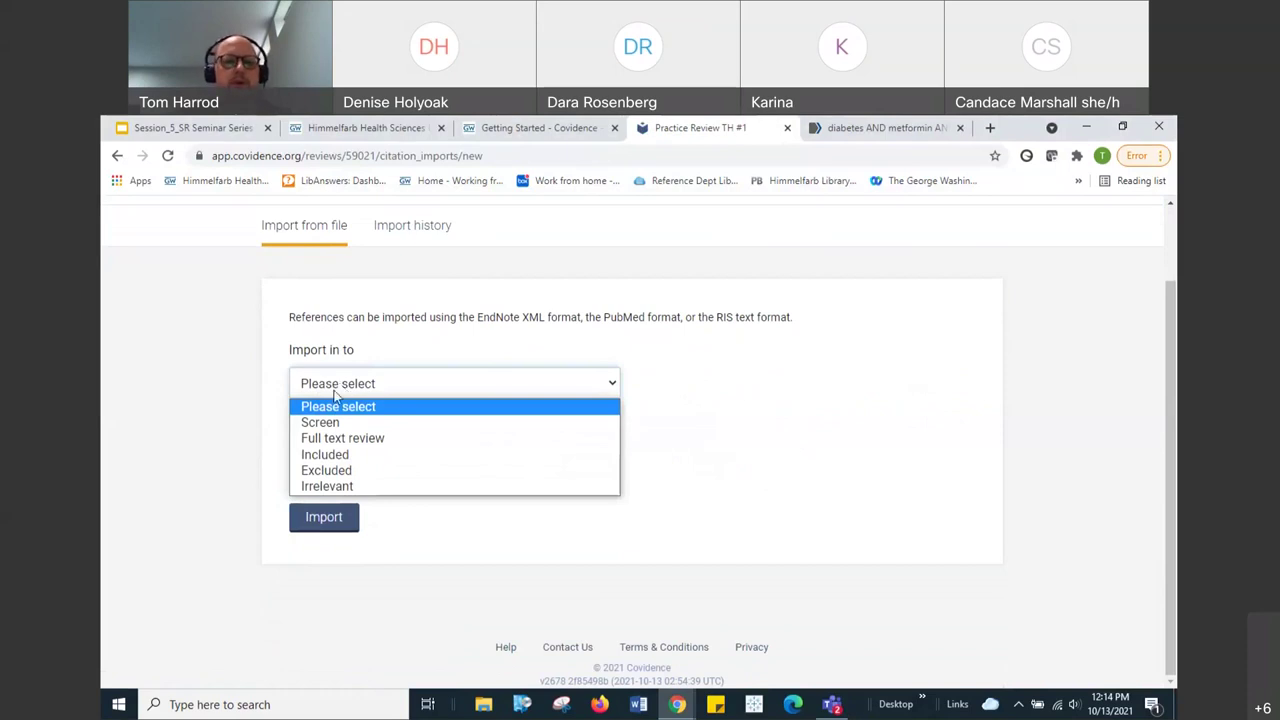
click(322, 422)
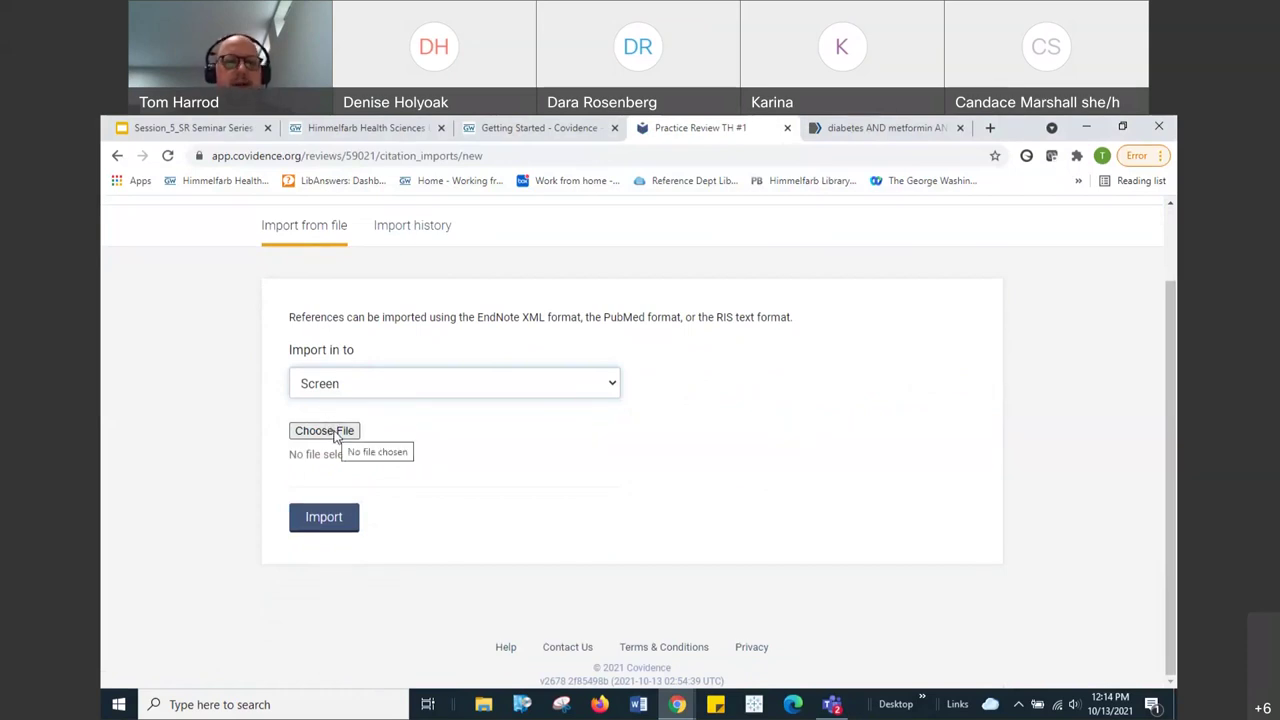
- Choose pubmed-diabetesAN-set (5).txt from the Desktop as the file to import
click(336, 434)
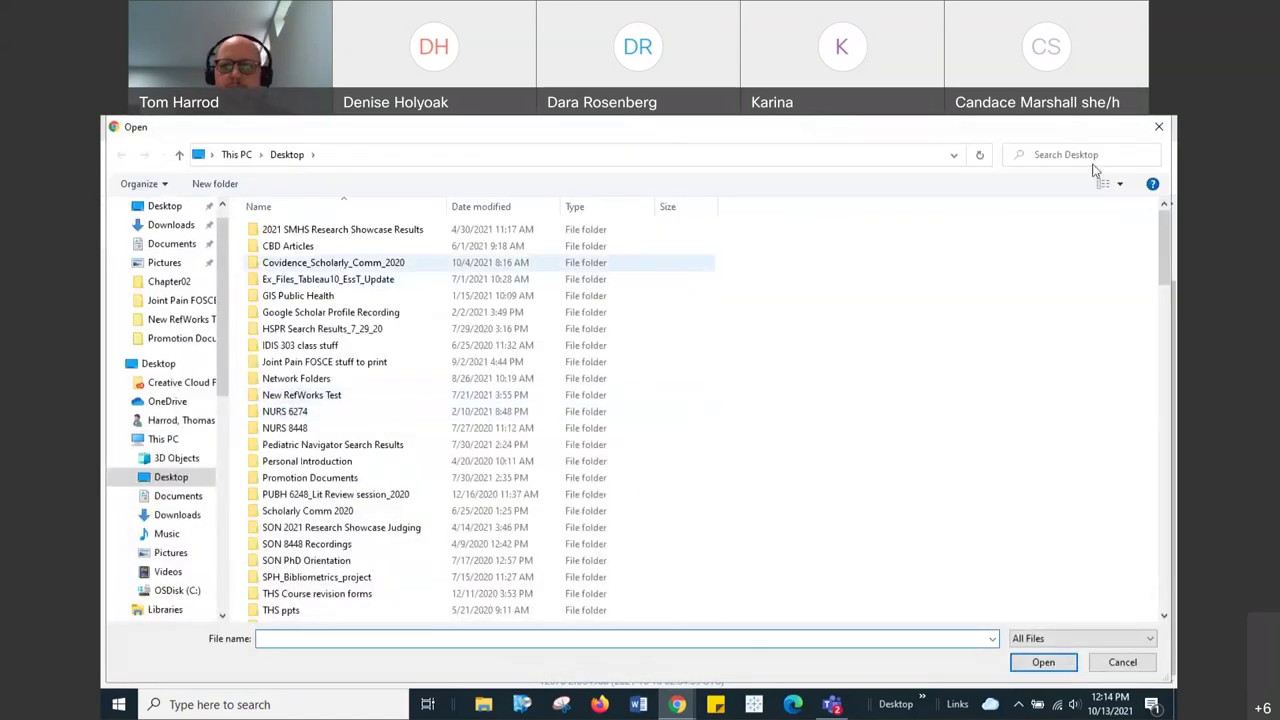
drag(1165, 245, 1170, 400)
scroll(560, 403, down, 6)
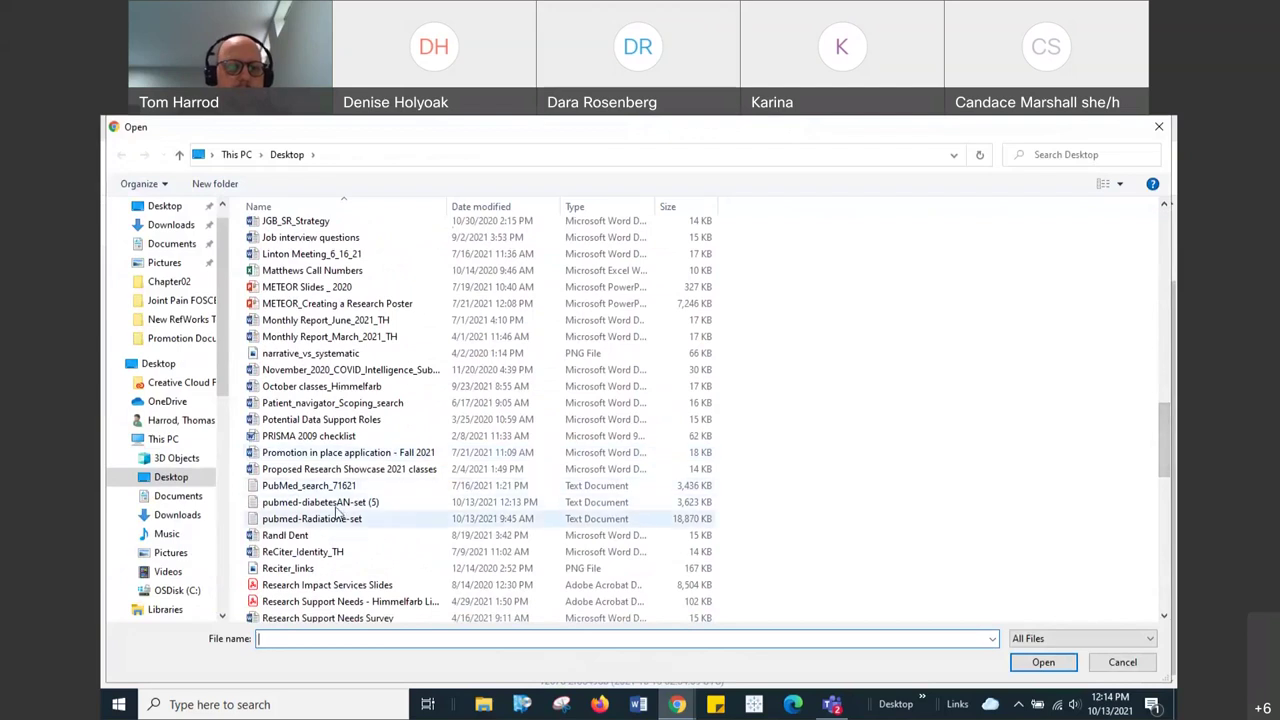
double_click(335, 502)
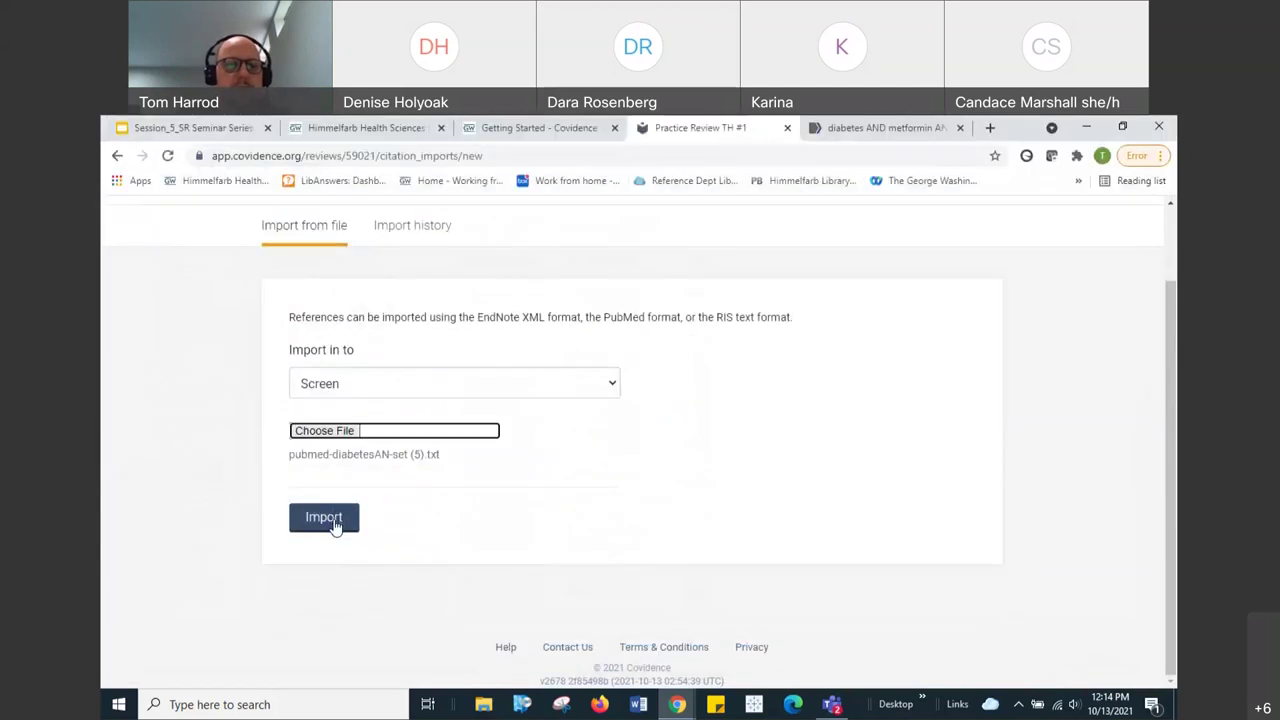
- Submit the pubmed-diabetesAN-set (5).txt import and collapse Title and abstract screening to a summary row
click(336, 525)
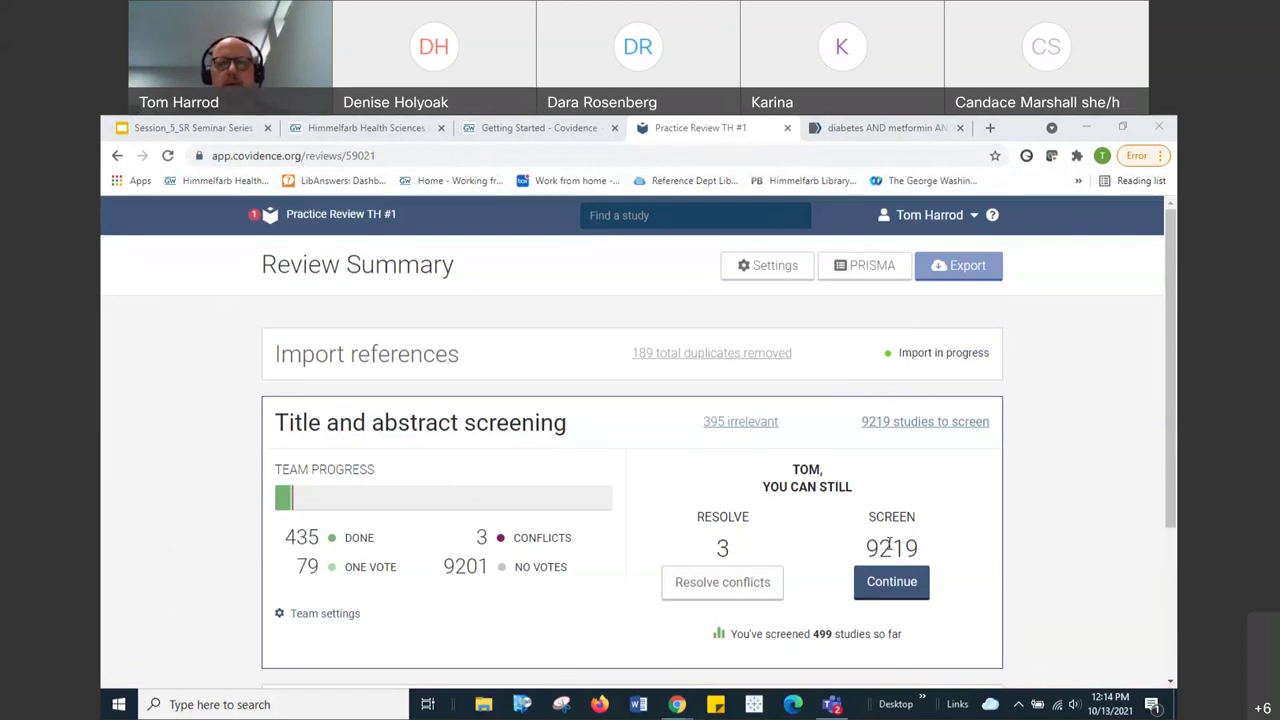
click(195, 452)
scroll(193, 451, down, 2)
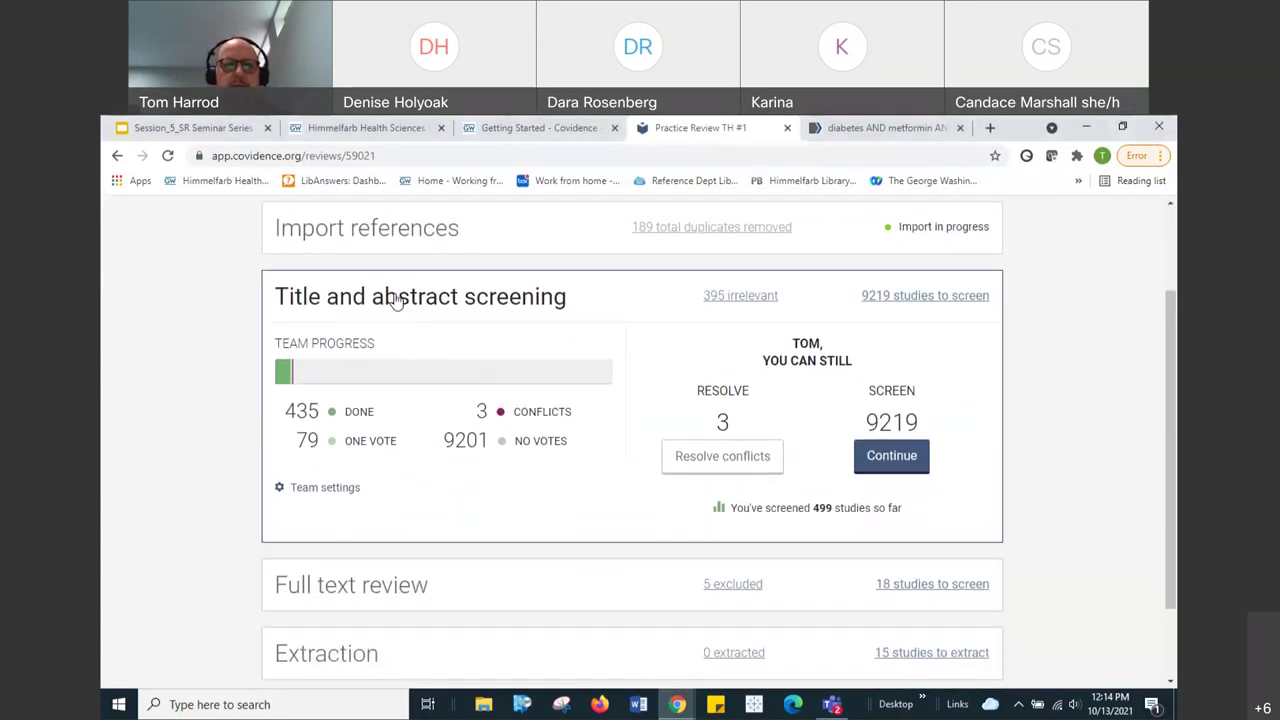
click(522, 300)
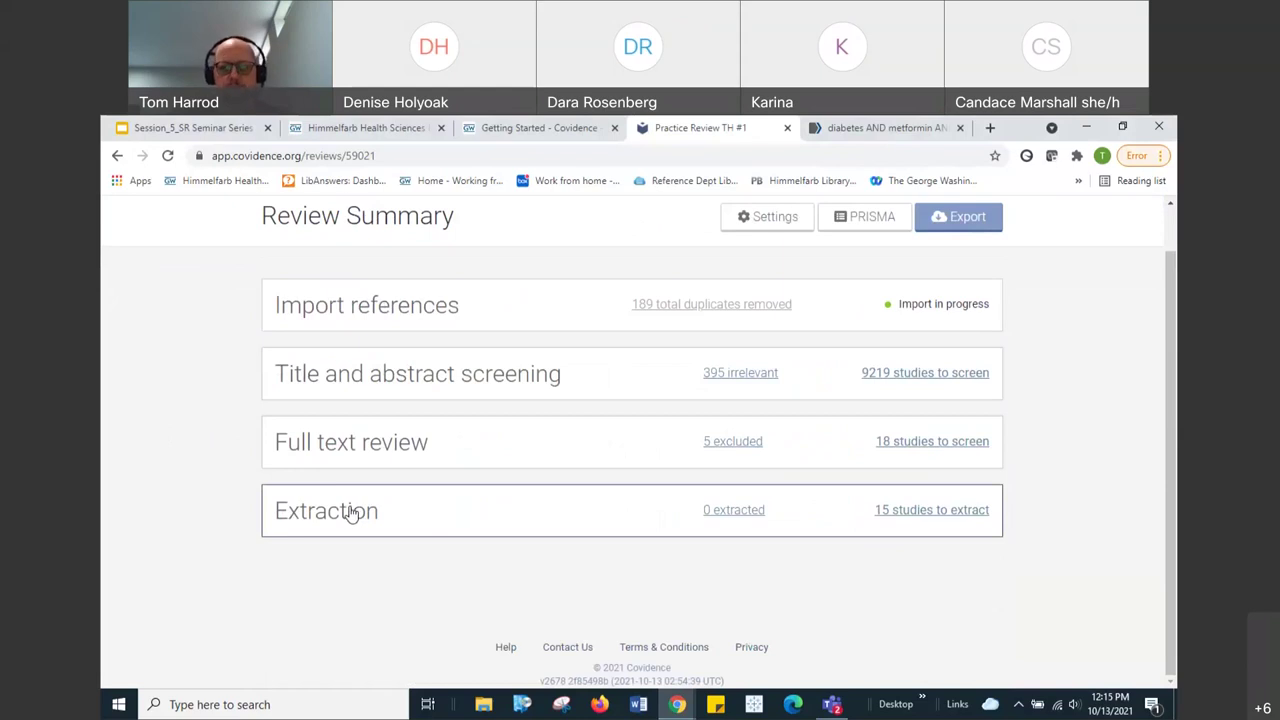
- Expand Title and abstract screening to show 435 done, 79 one vote, 3 conflicts, 9201 unvoted
click(424, 383)
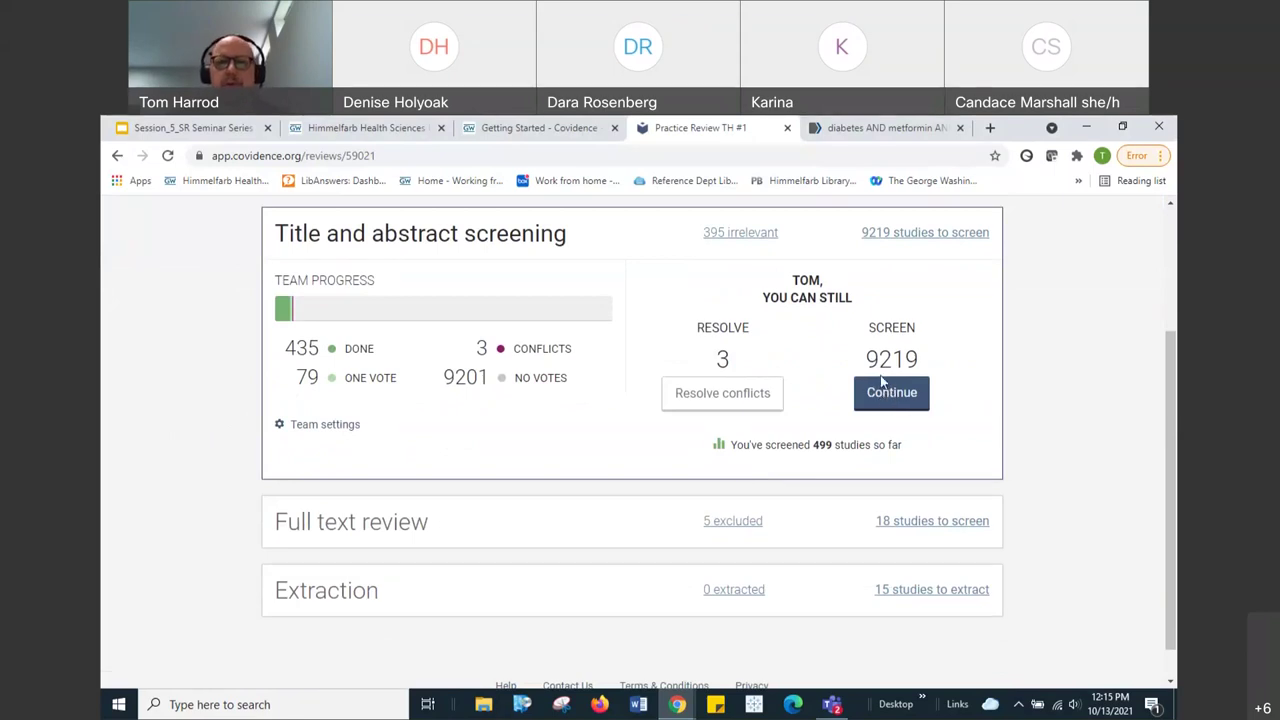
- Continue screening, voting No on #894, Yes on #1422, No on #1426 and Maybe on #1429
click(878, 396)
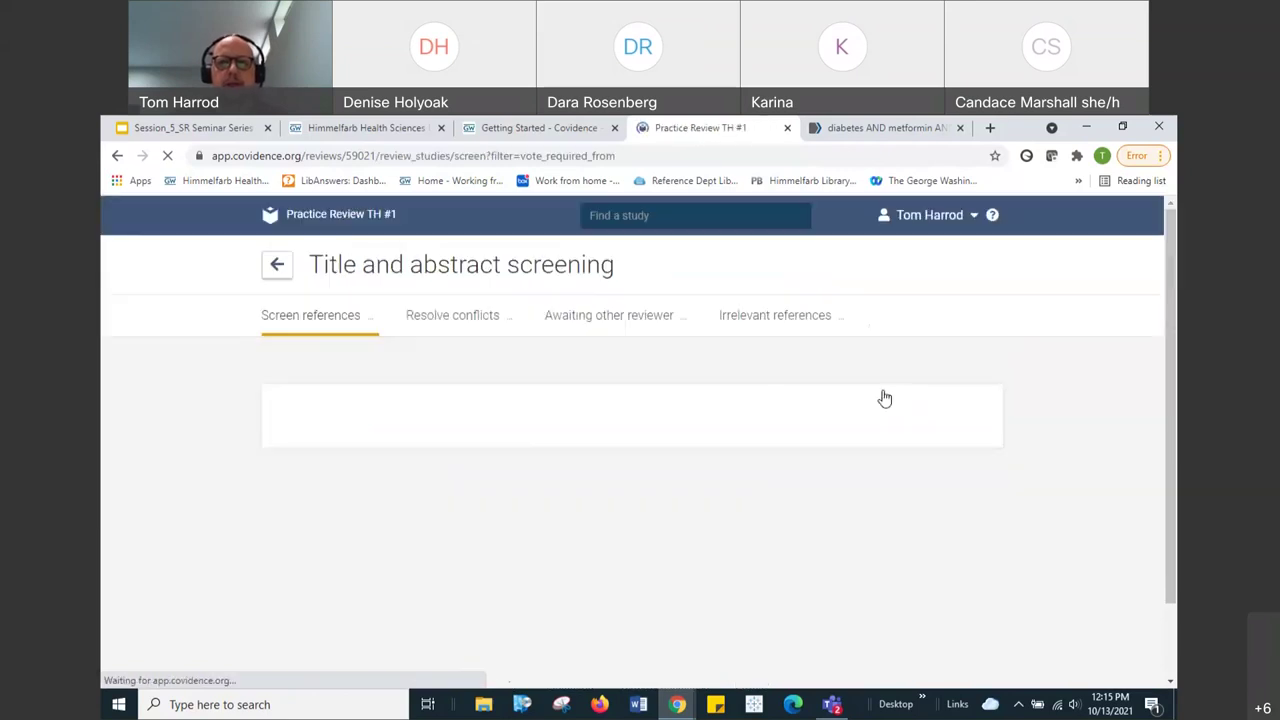
scroll(669, 376, down, 3)
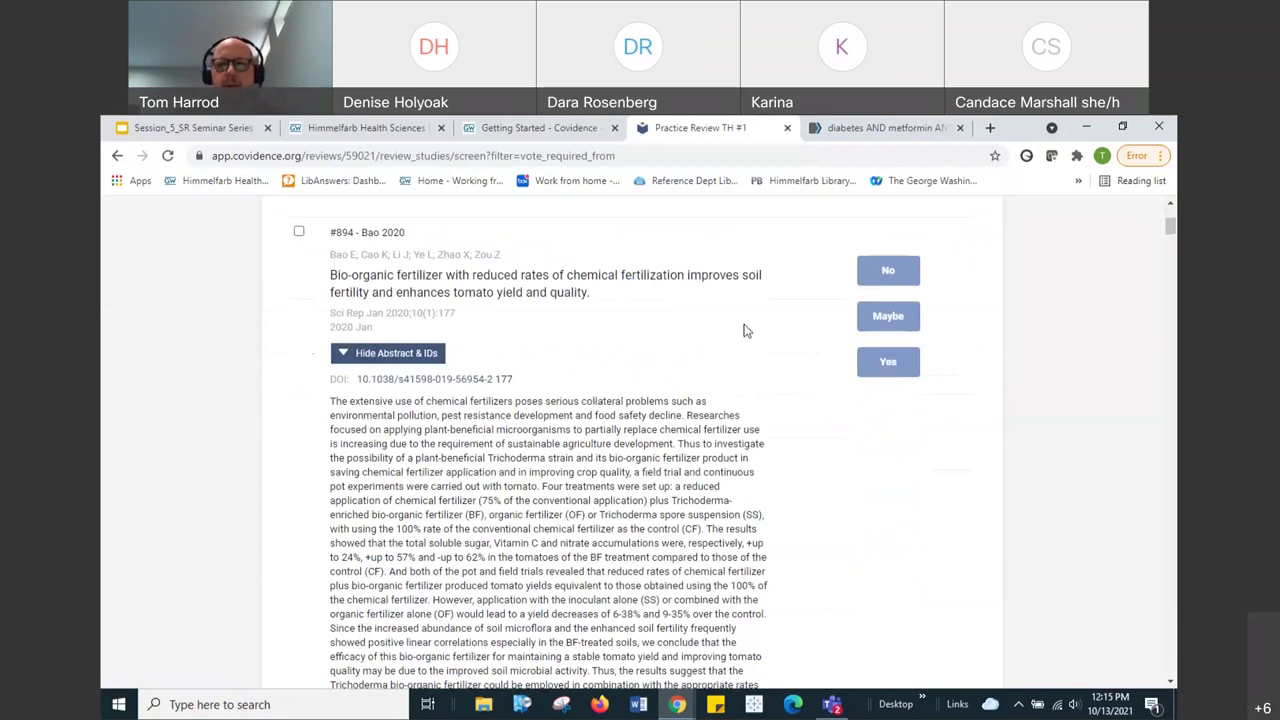
click(903, 271)
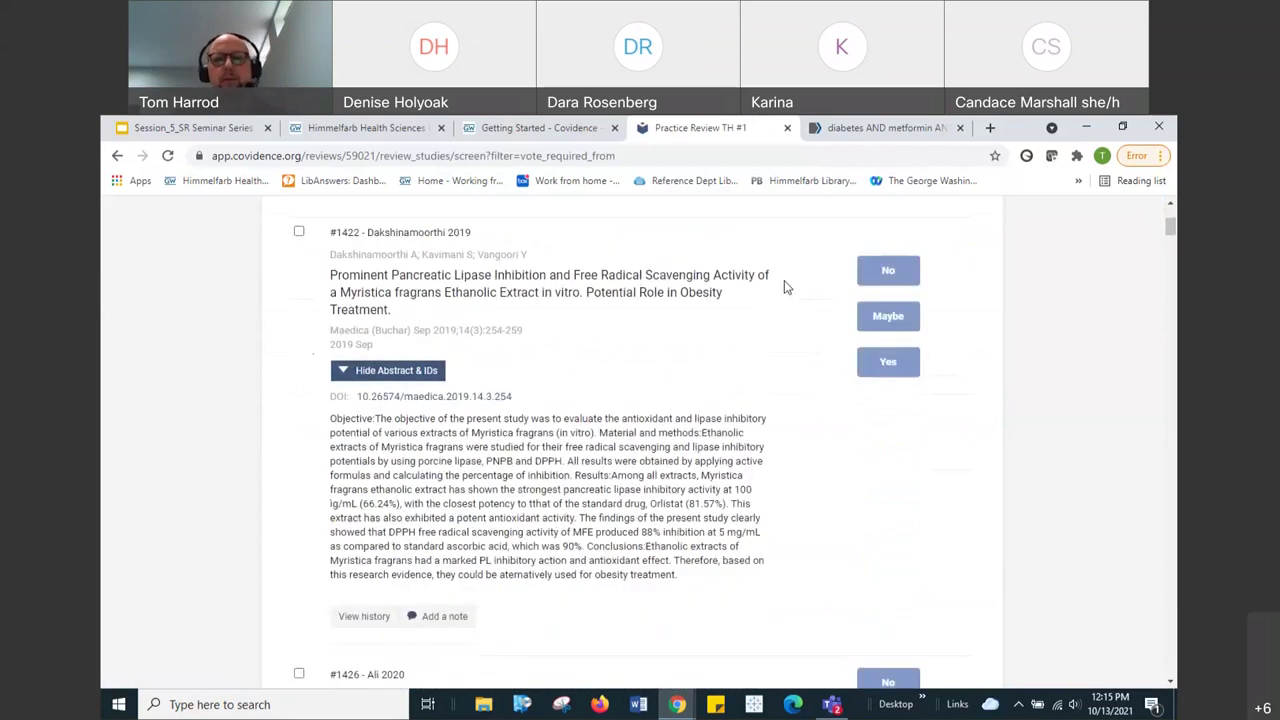
click(897, 364)
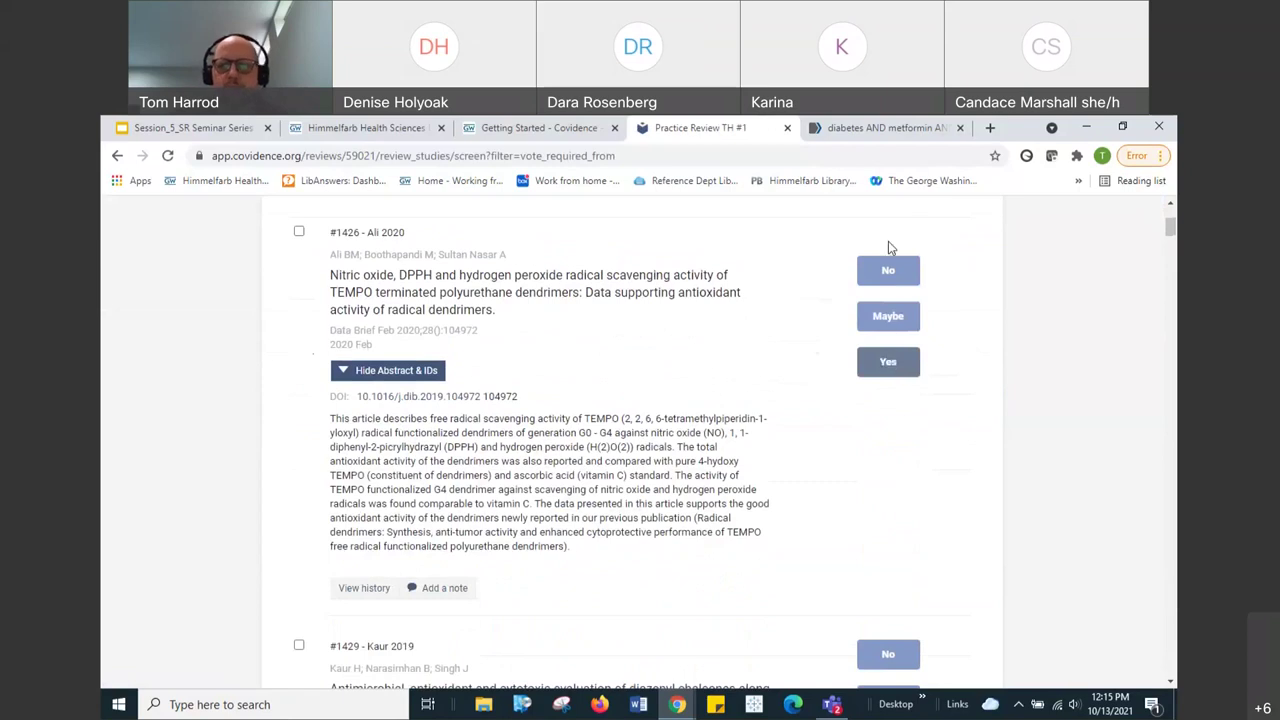
click(884, 266)
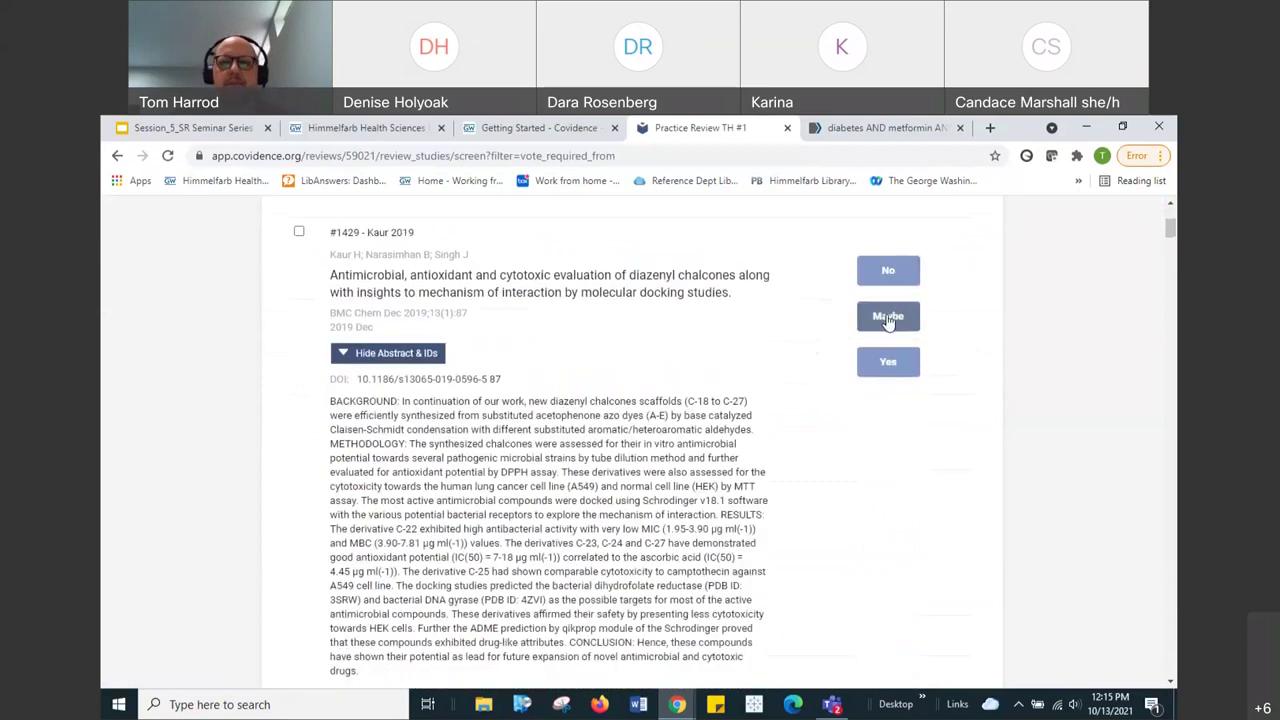
click(888, 318)
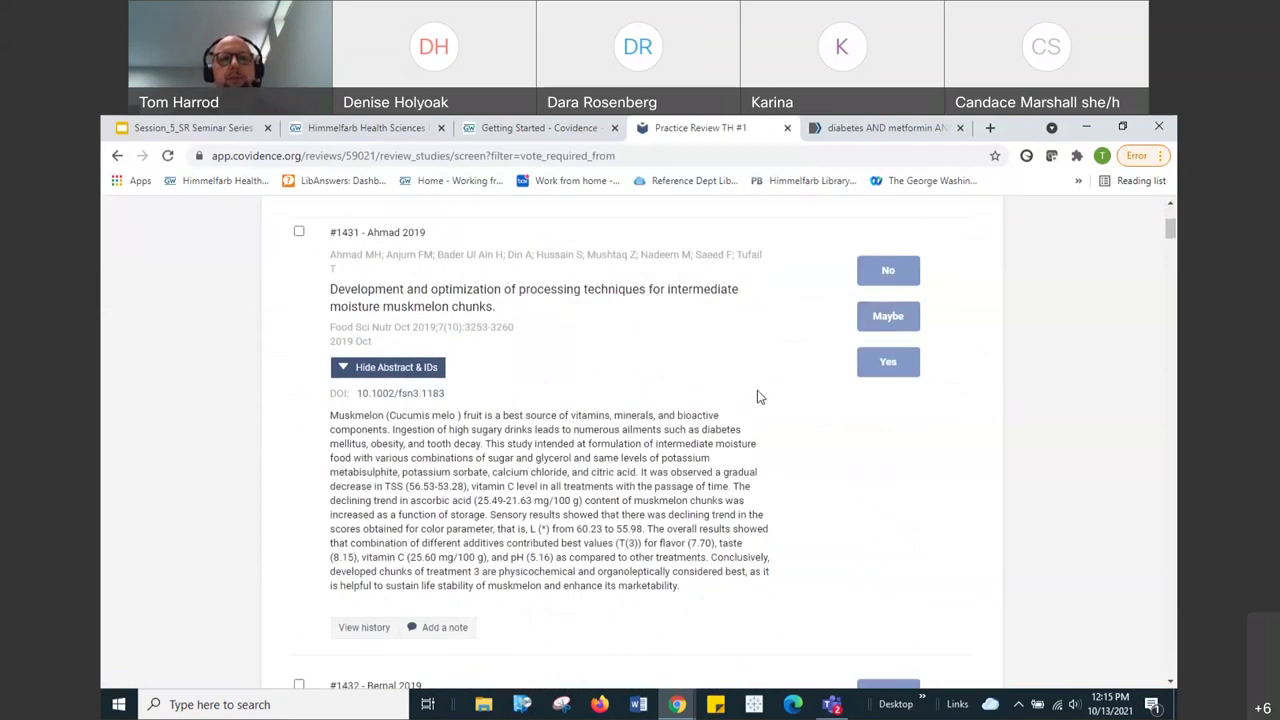
- Go back to the Review Summary and open Settings > Reviewers to list the two current reviewers
click(117, 157)
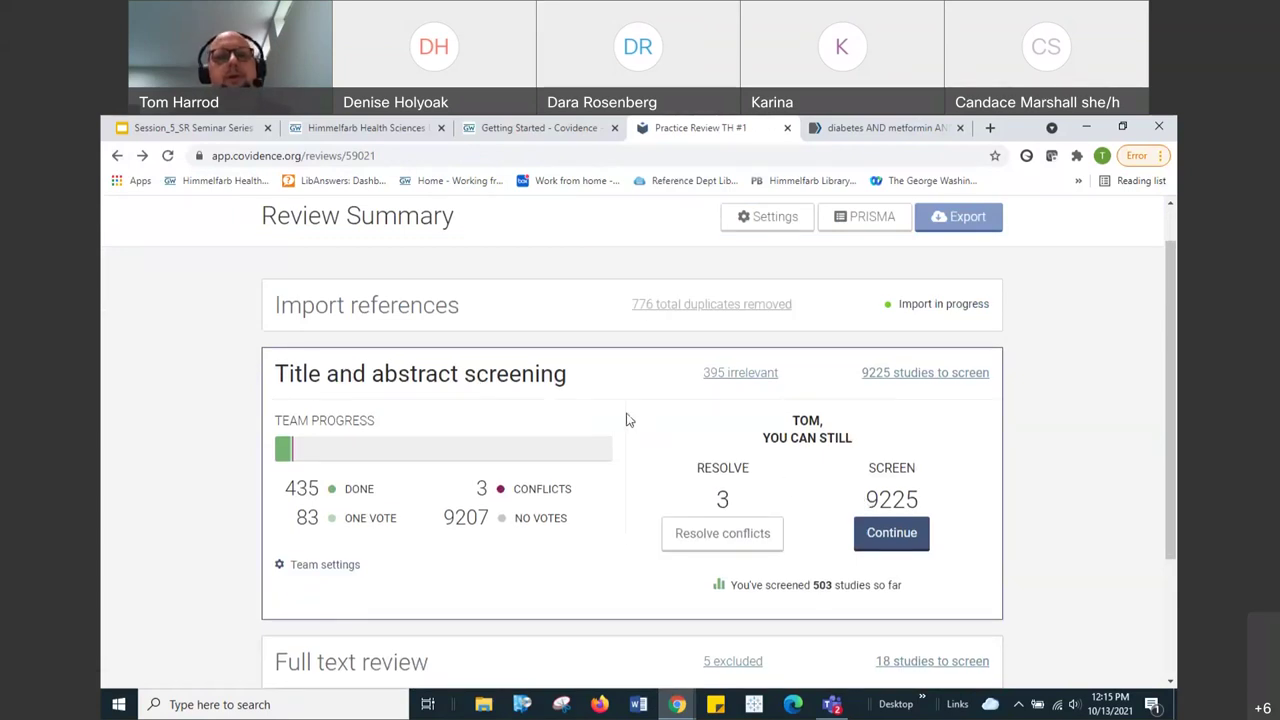
scroll(626, 420, up, 1)
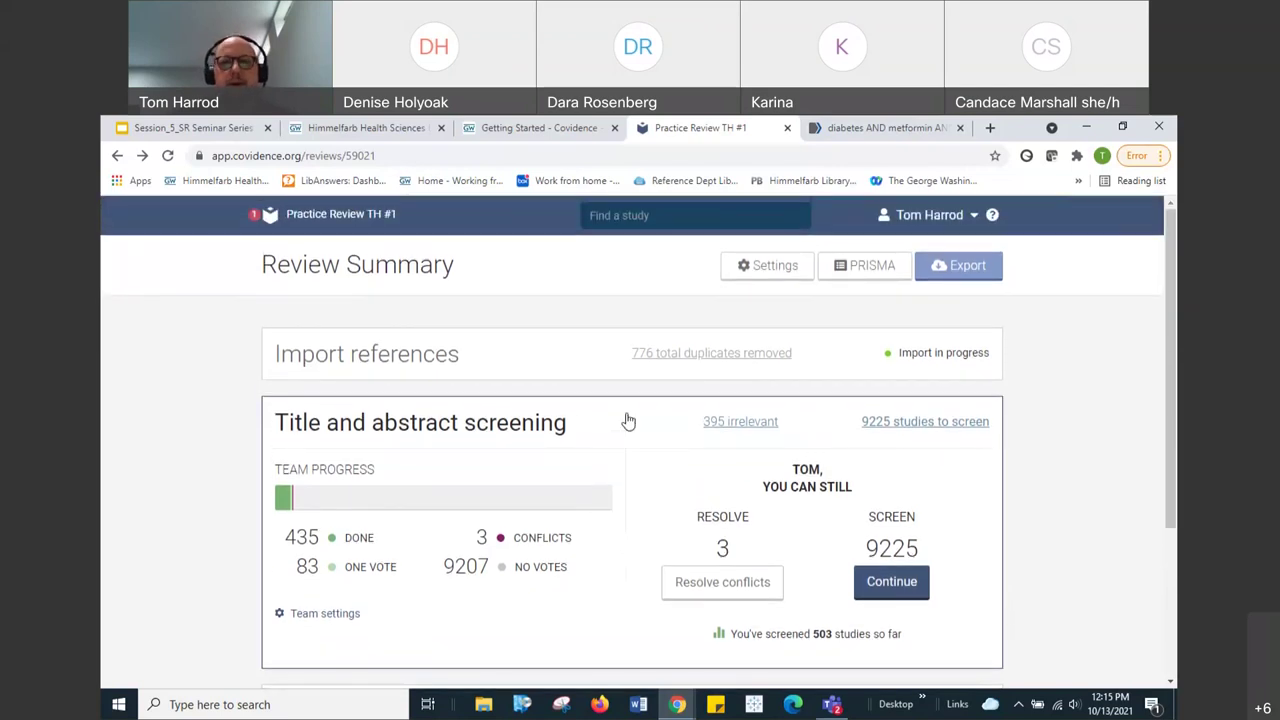
click(758, 268)
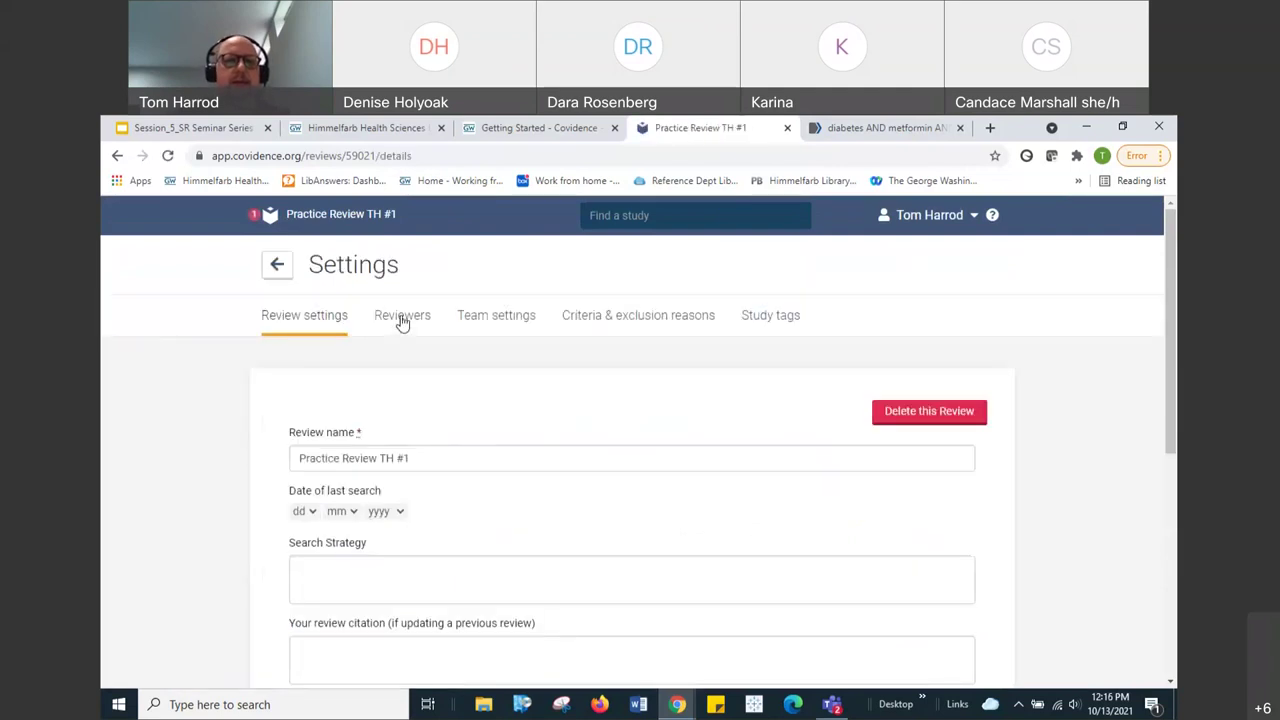
click(401, 317)
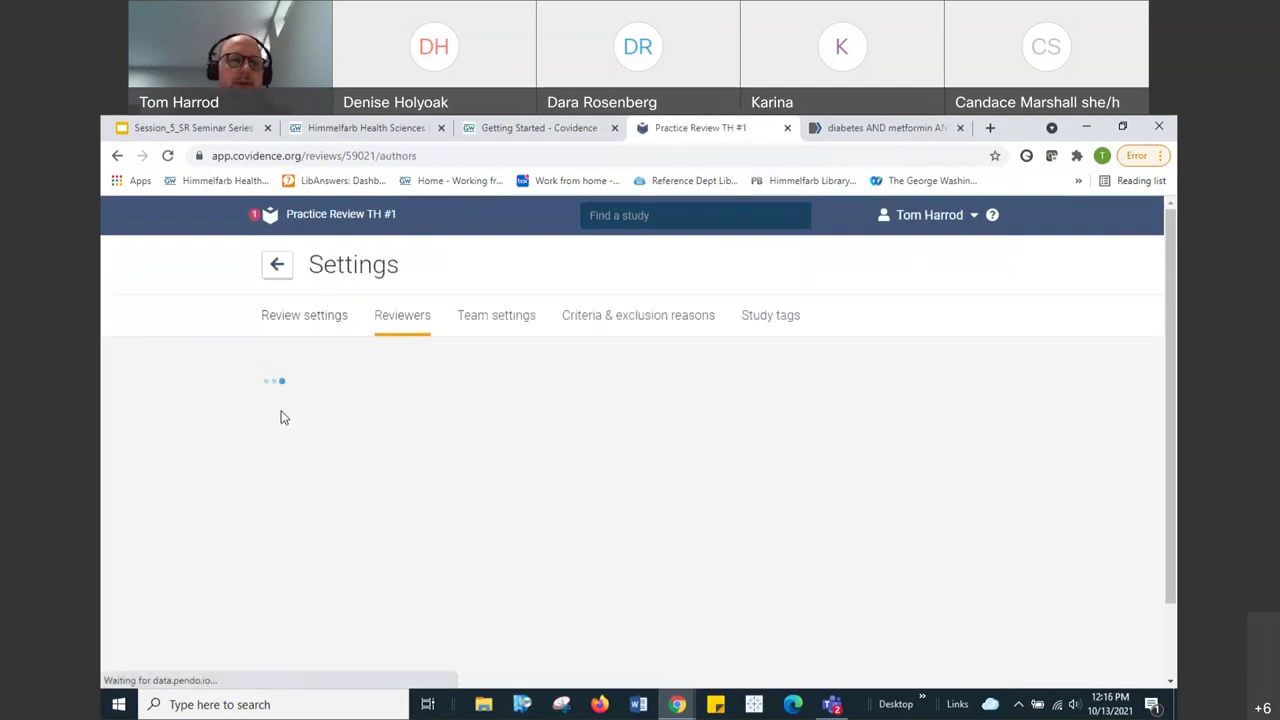
scroll(157, 437, down, 1)
scroll(157, 437, down, 1)
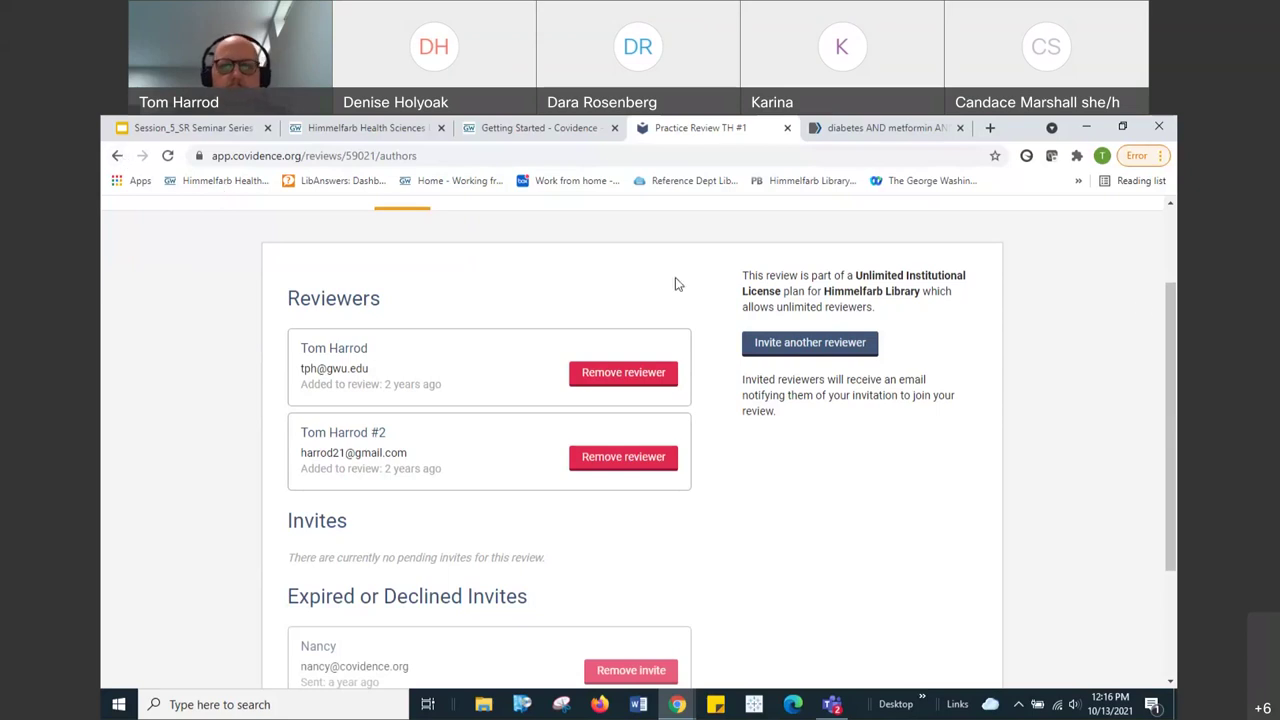
- Open the invite-reviewer form and dismiss it without inviting anyone
click(786, 346)
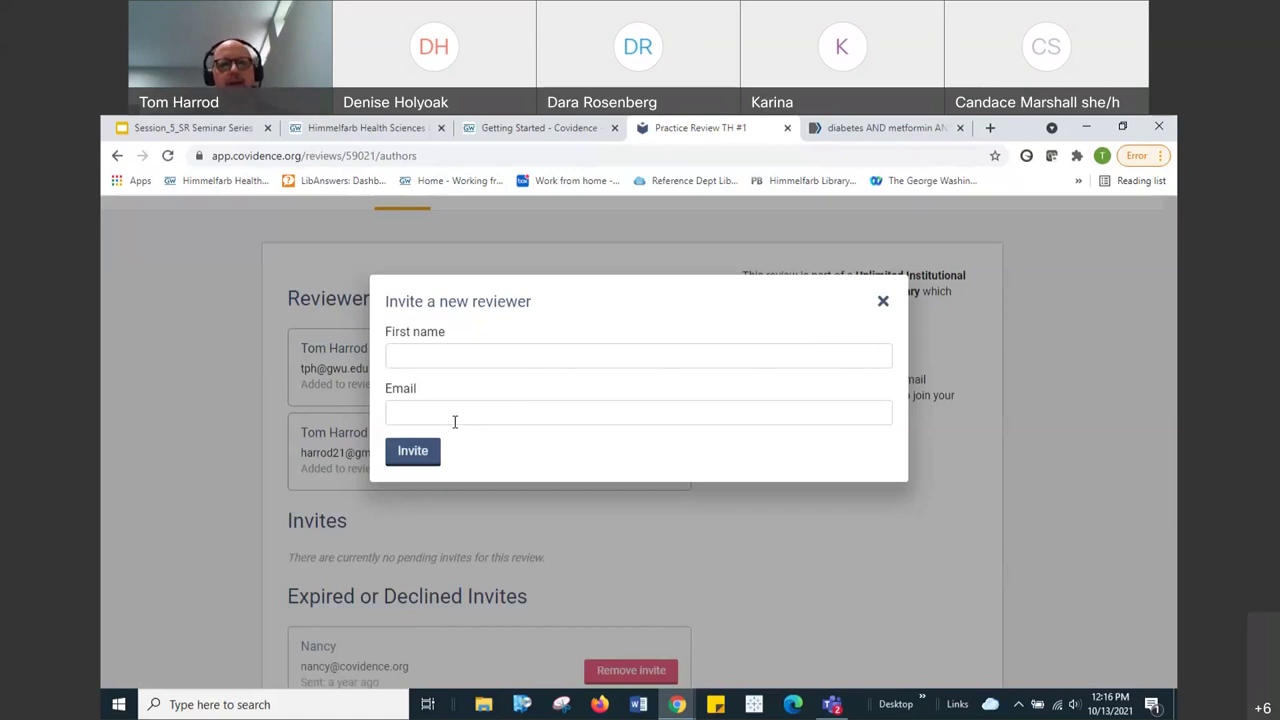
click(882, 302)
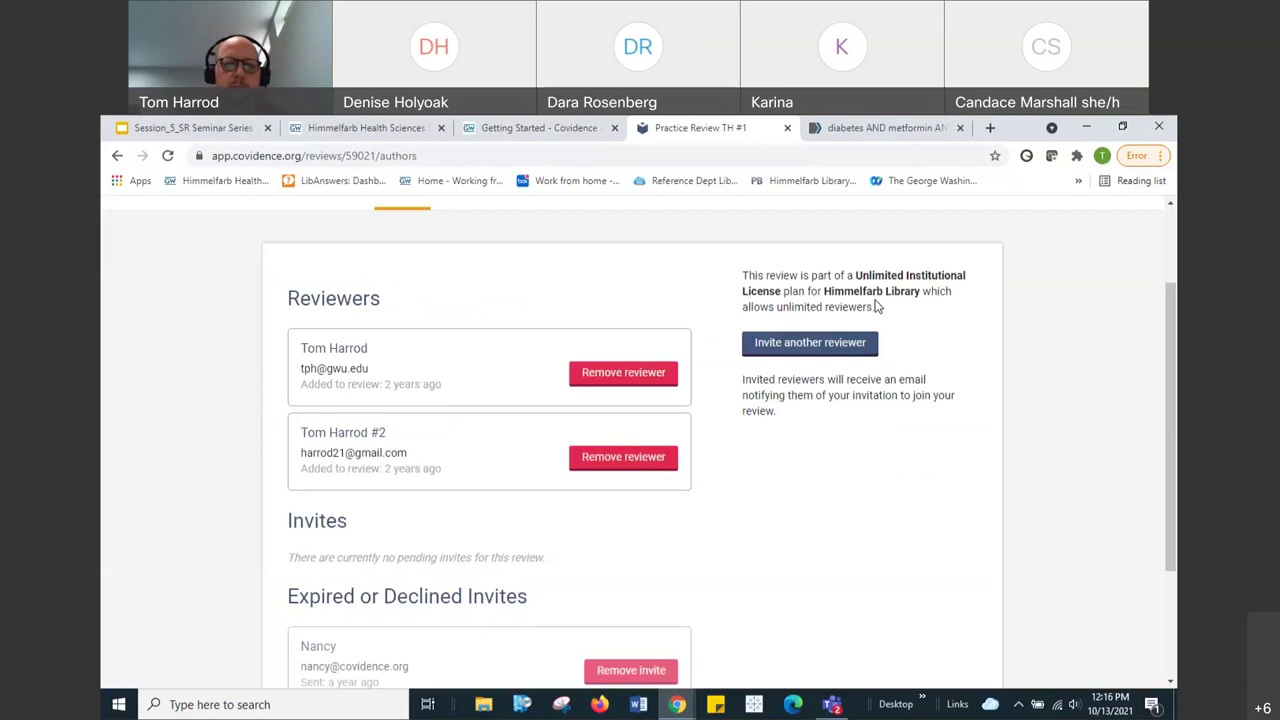
scroll(836, 362, up, 1)
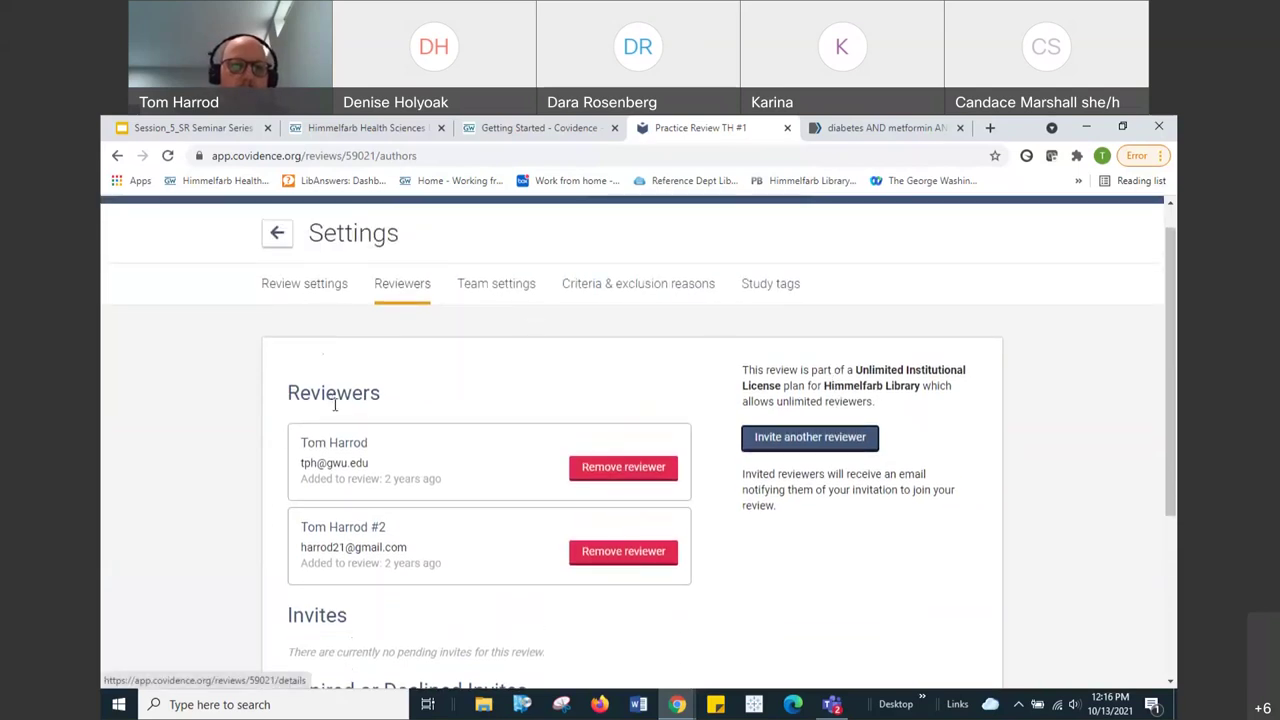
- On the Review settings tab, keep 2 reviewers required for screening
click(302, 287)
scroll(221, 380, down, 5)
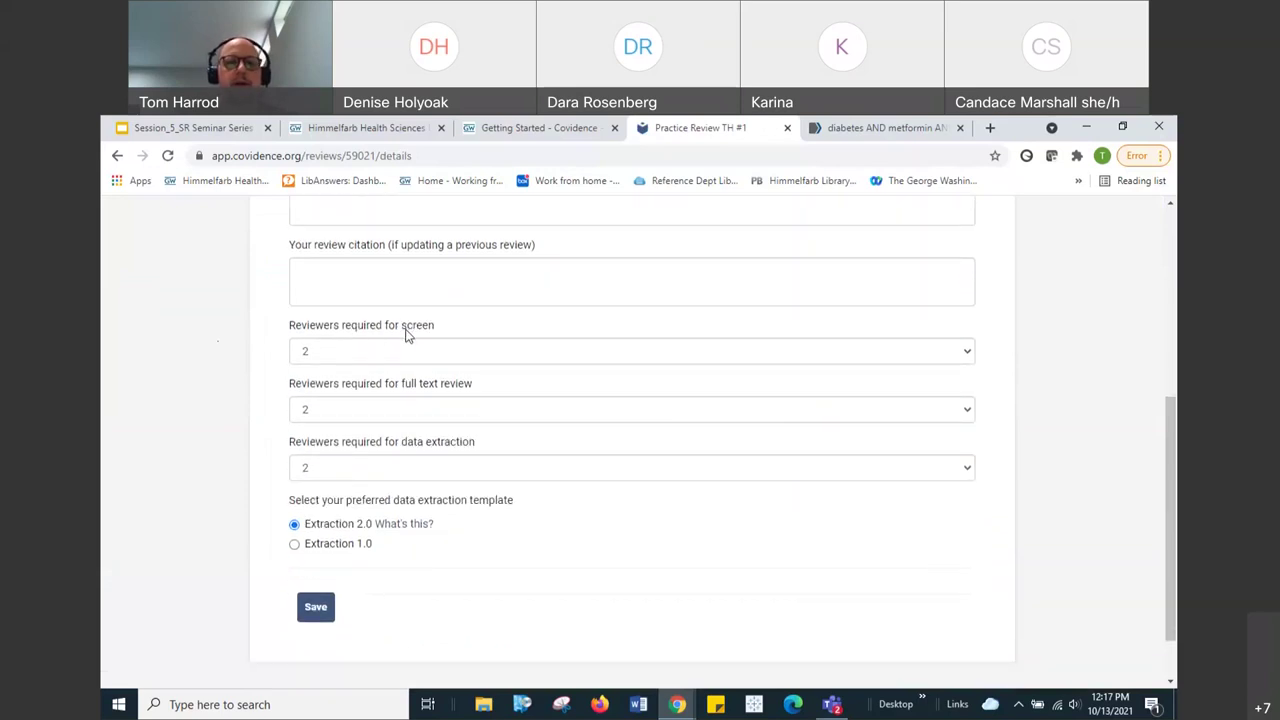
click(403, 350)
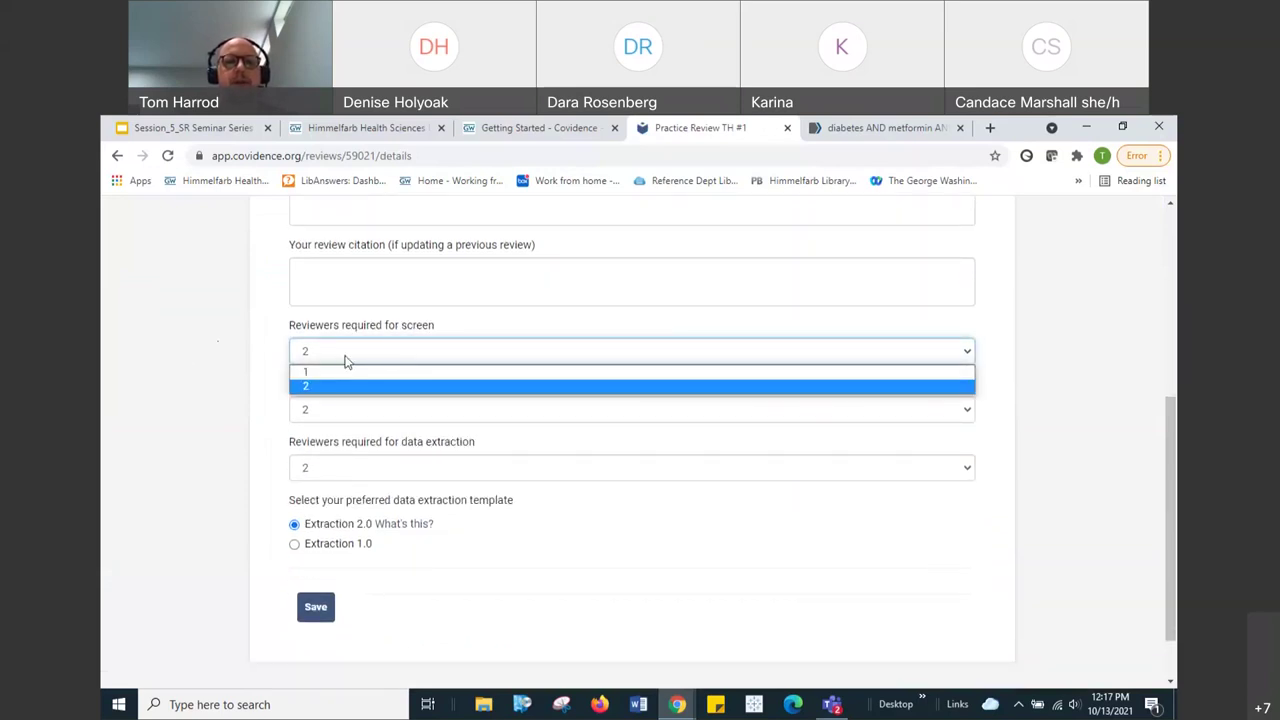
click(183, 362)
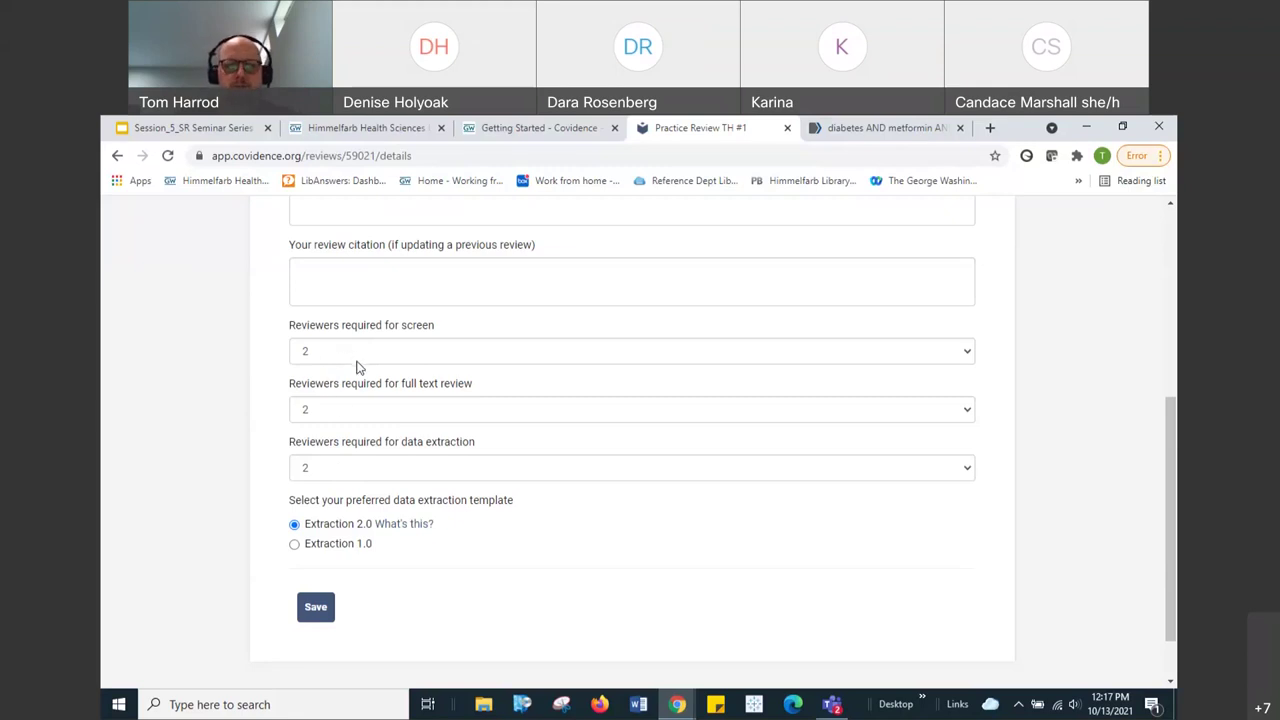
scroll(358, 367, up, 4)
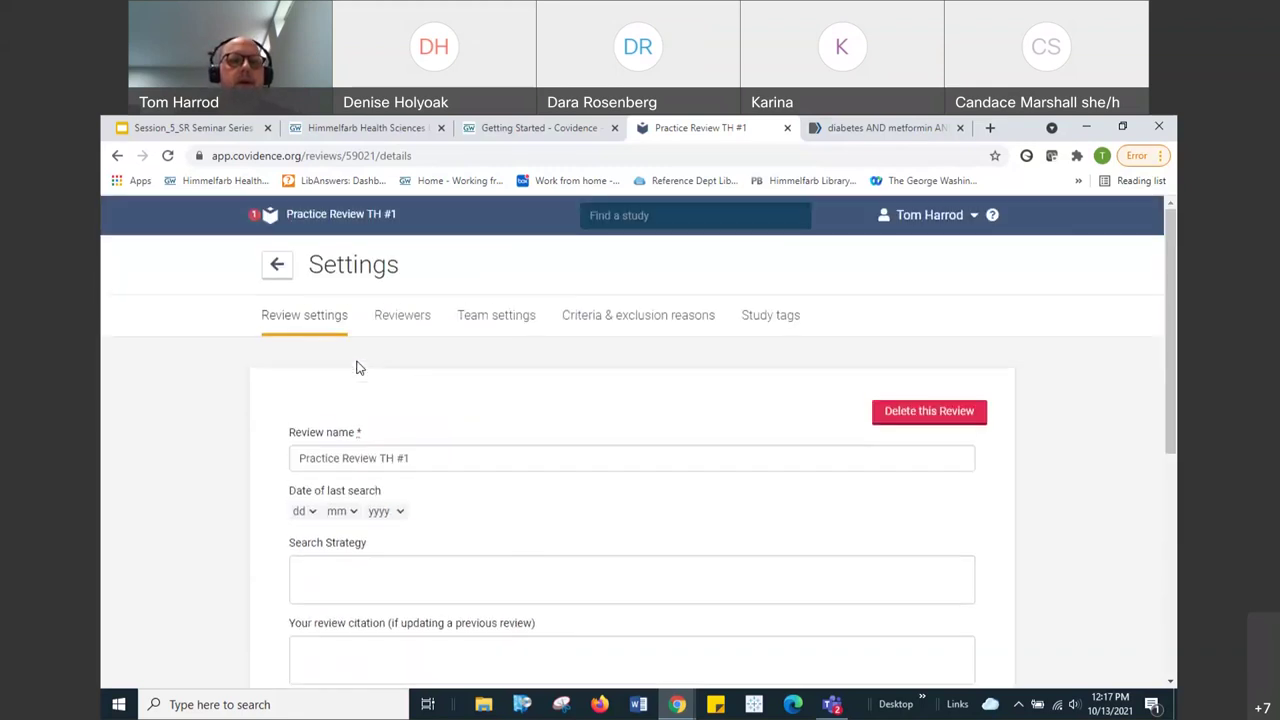
- Go back to the Review Summary and look over its progress: 9245 to screen, 15 awaiting extraction
click(281, 263)
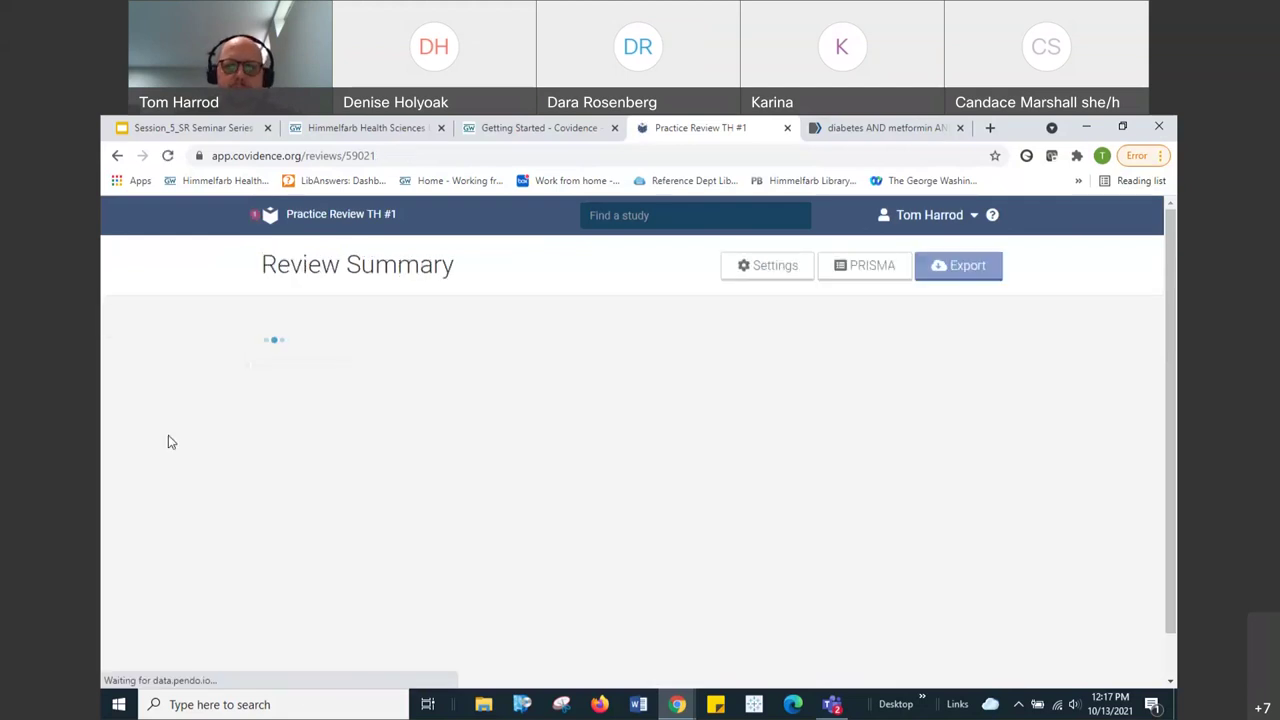
scroll(551, 423, down, 2)
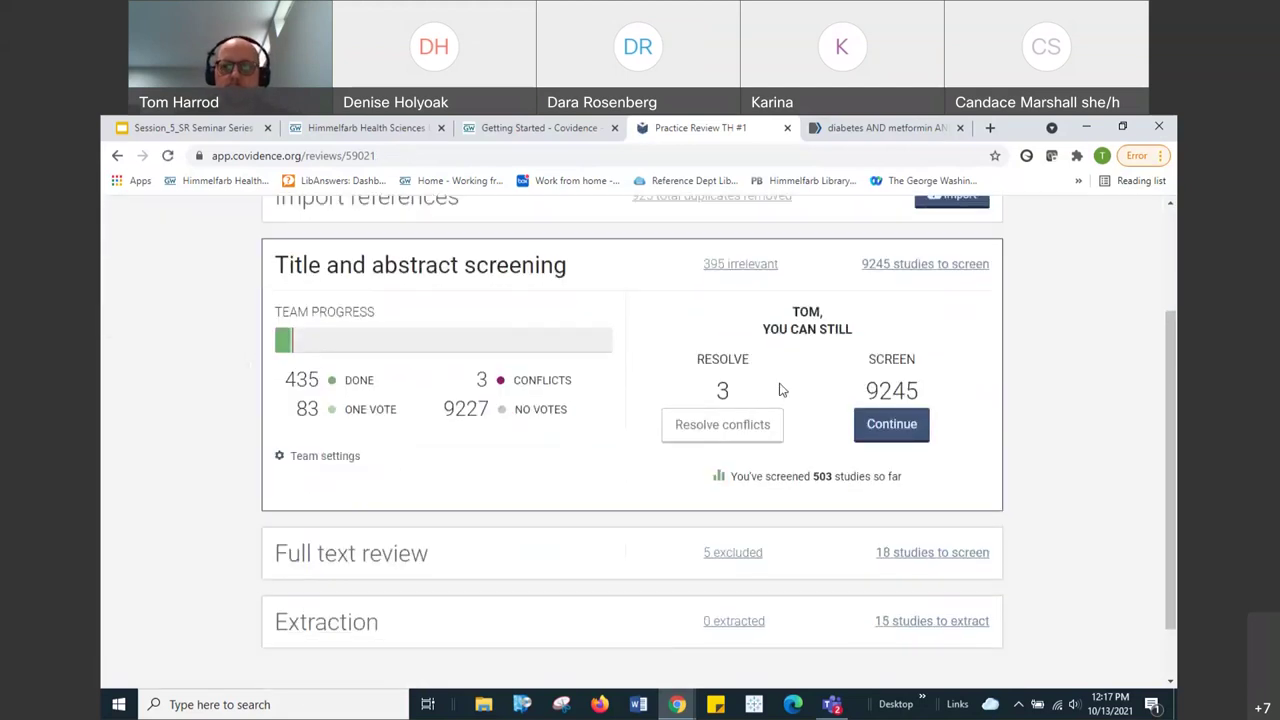
scroll(848, 391, up, 1)
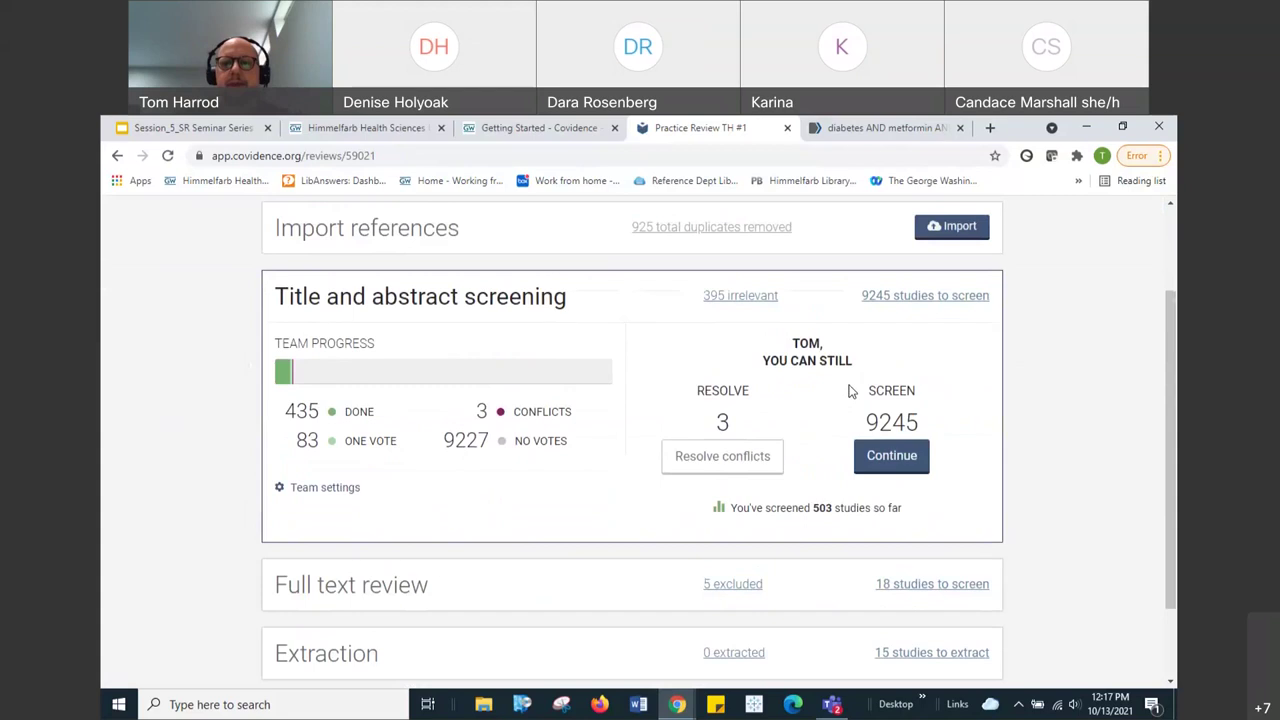
scroll(848, 391, down, 1)
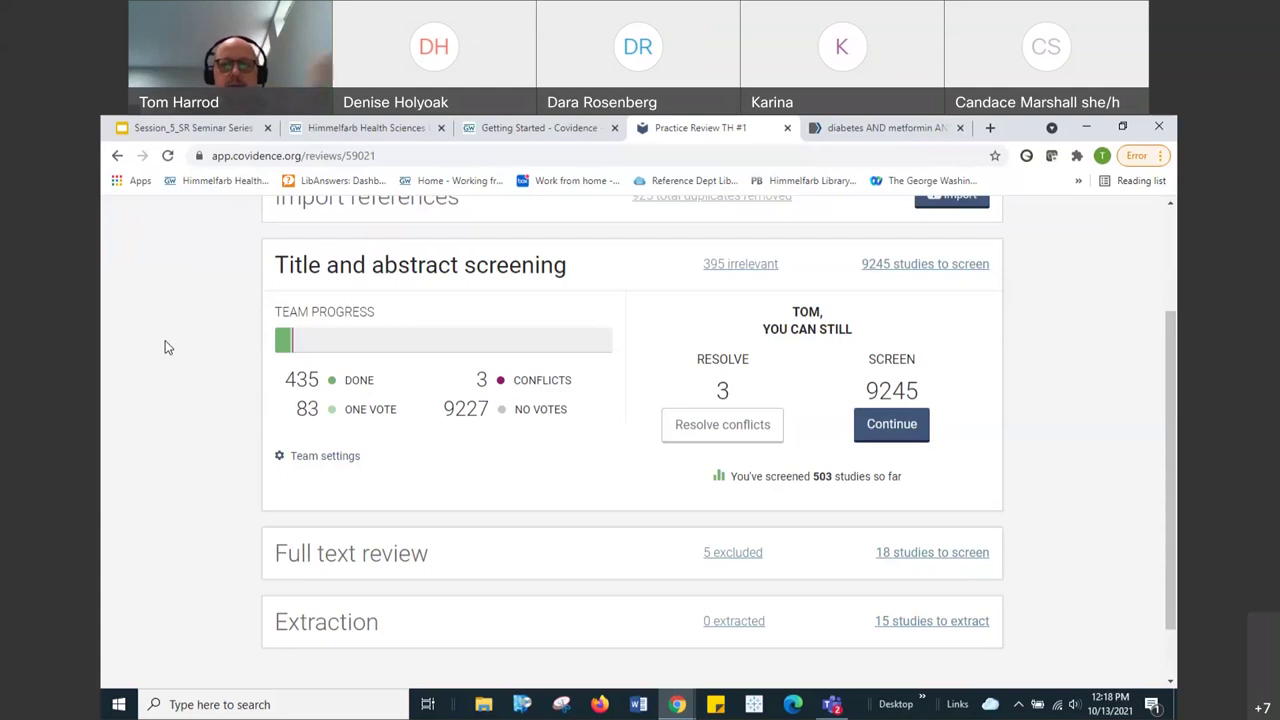
scroll(167, 345, up, 1)
scroll(167, 345, down, 2)
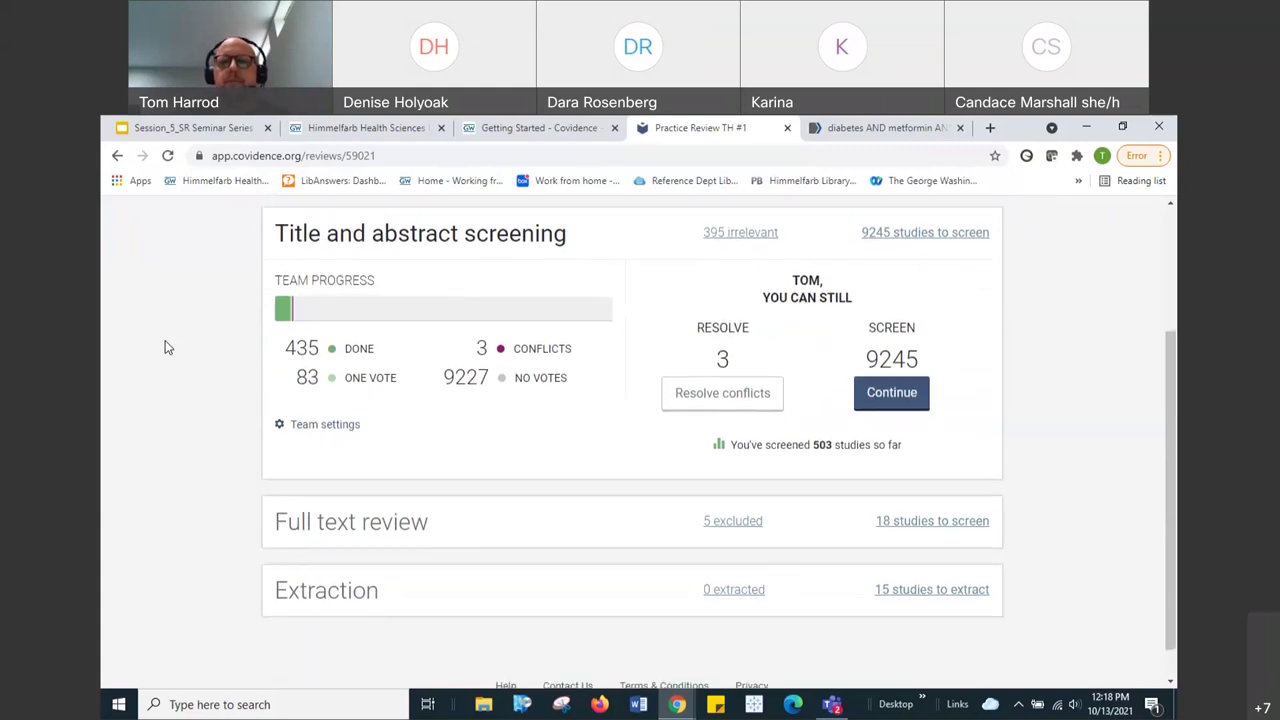
scroll(167, 347, up, 1)
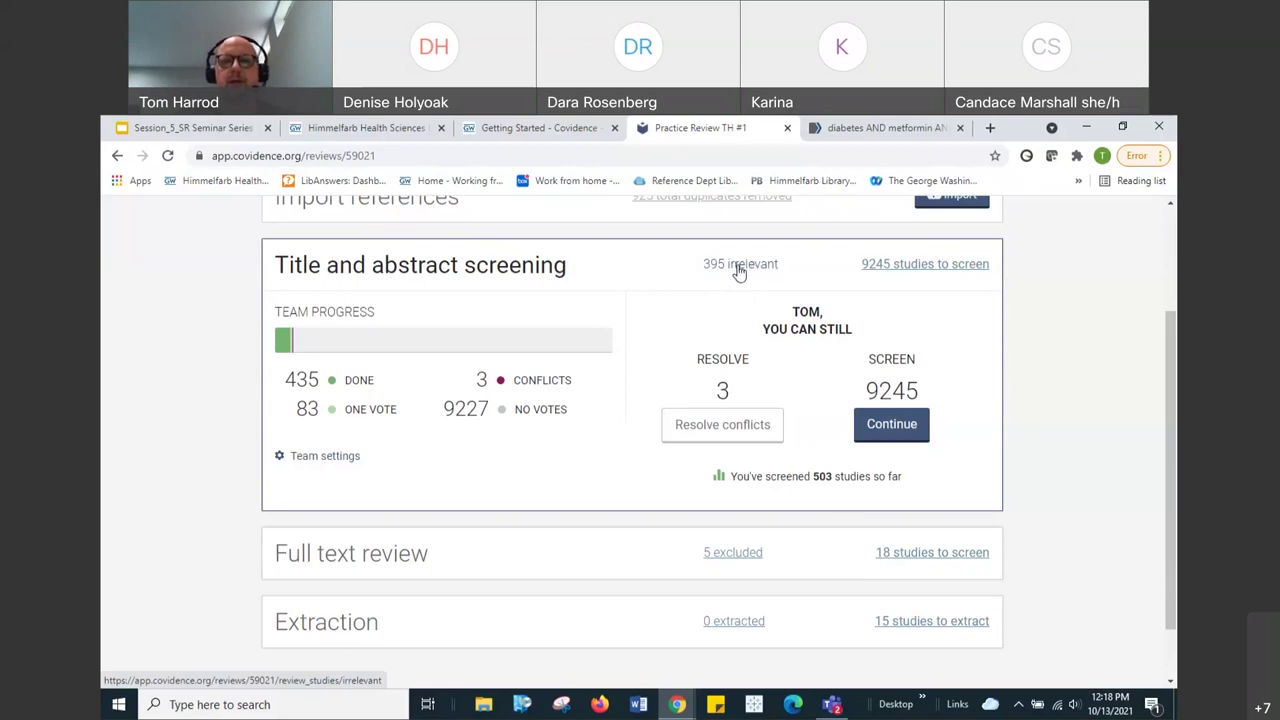
click(720, 428)
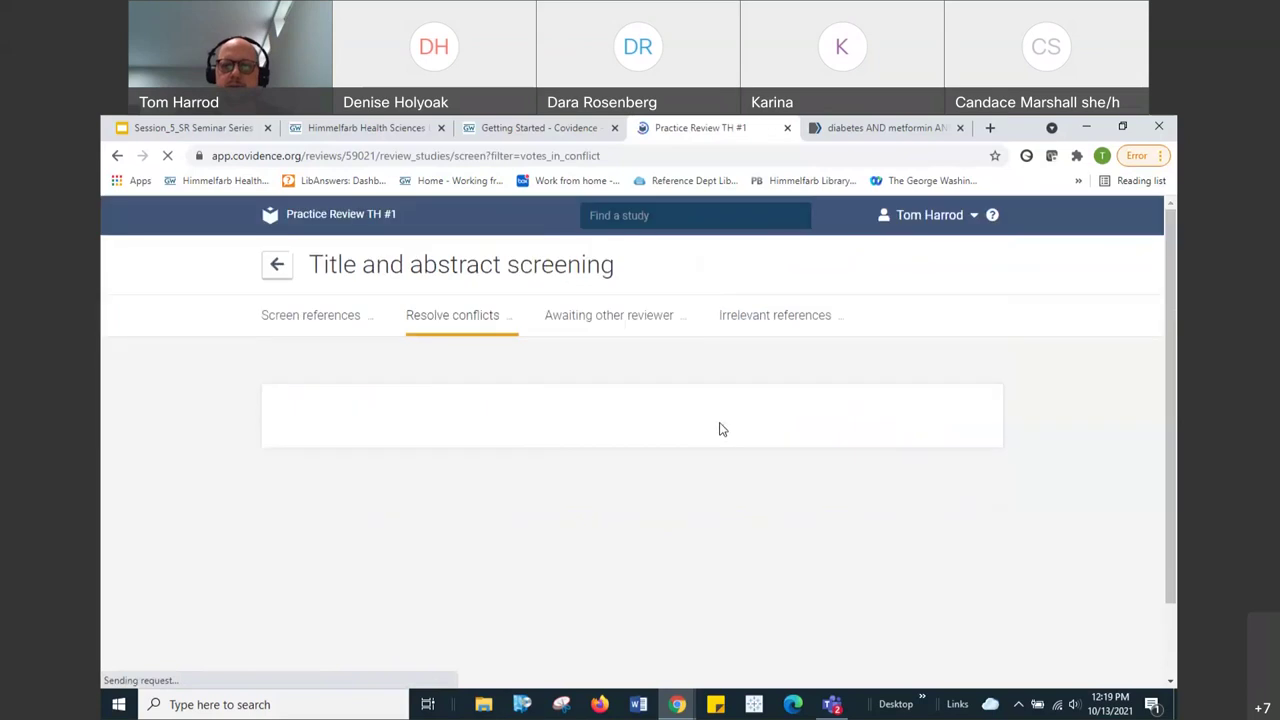
scroll(720, 428, down, 3)
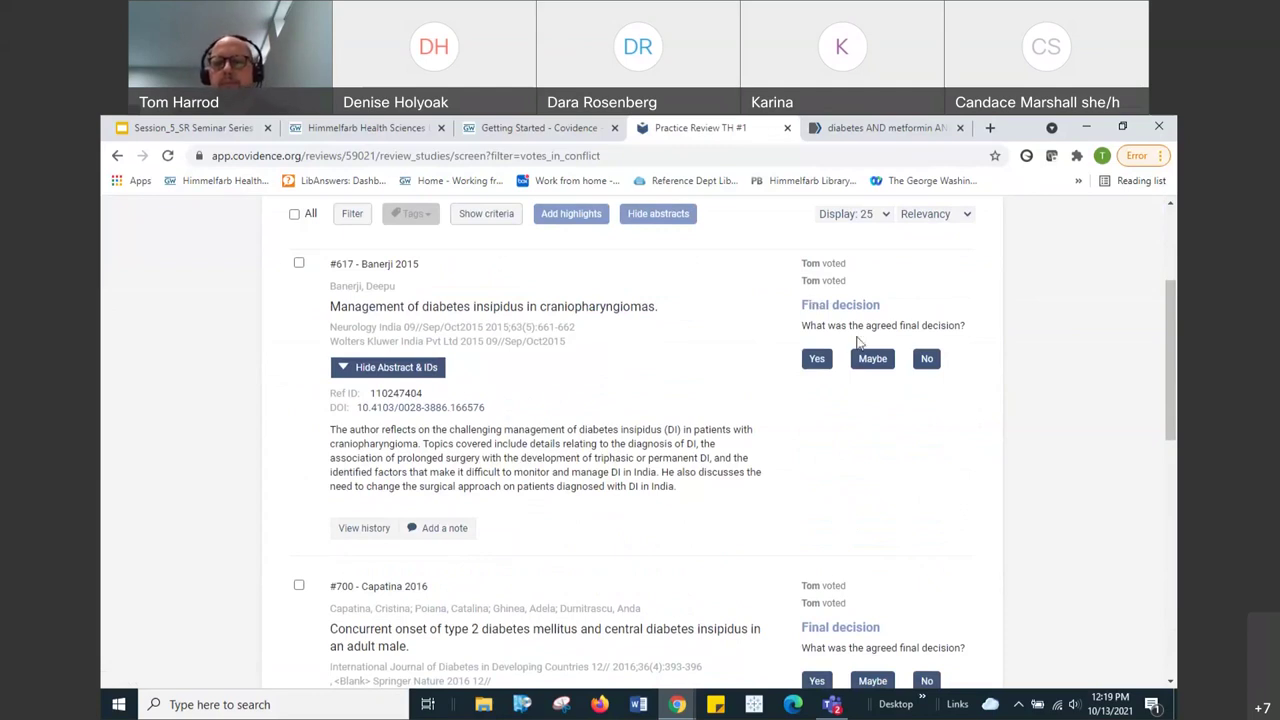
click(119, 158)
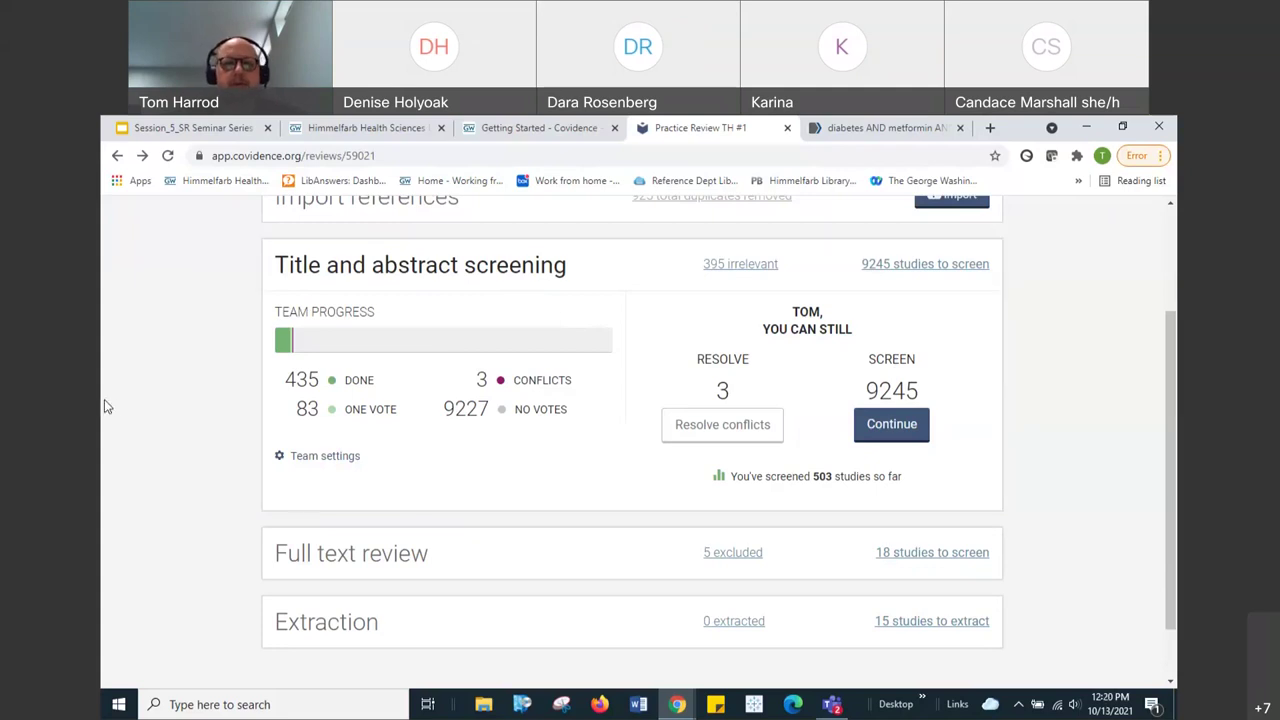
scroll(104, 399, up, 1)
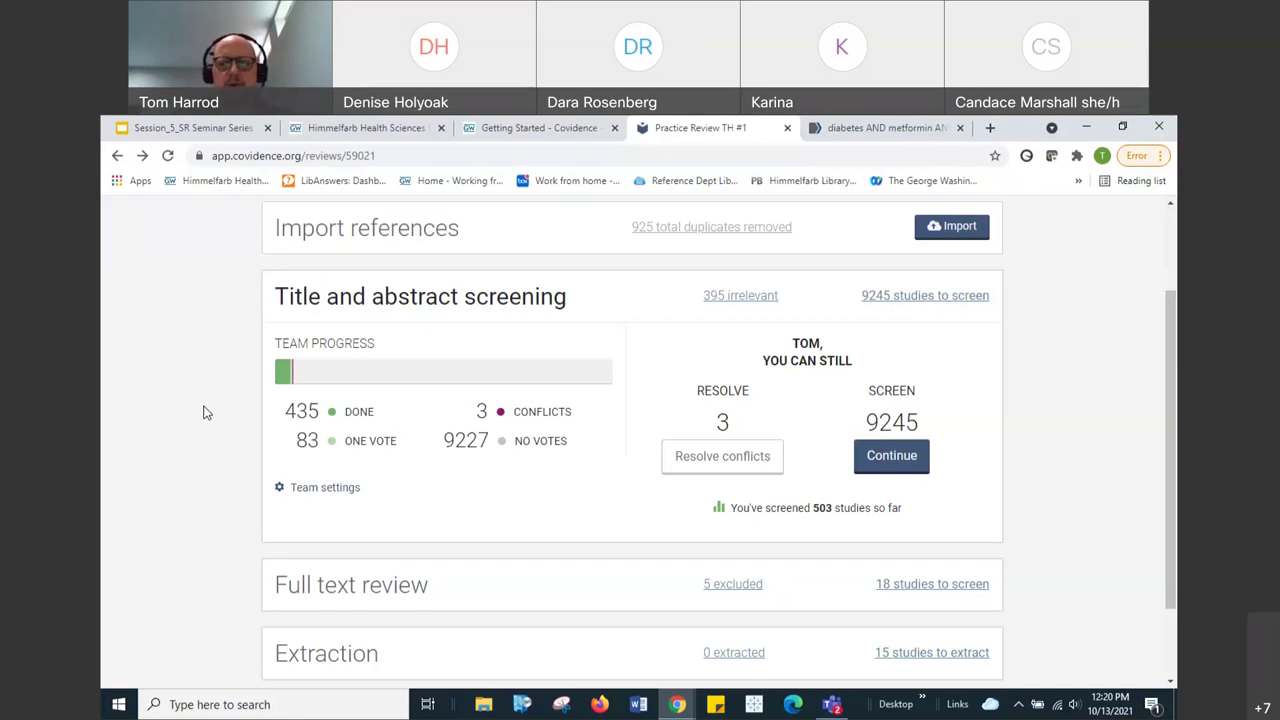
scroll(157, 419, down, 1)
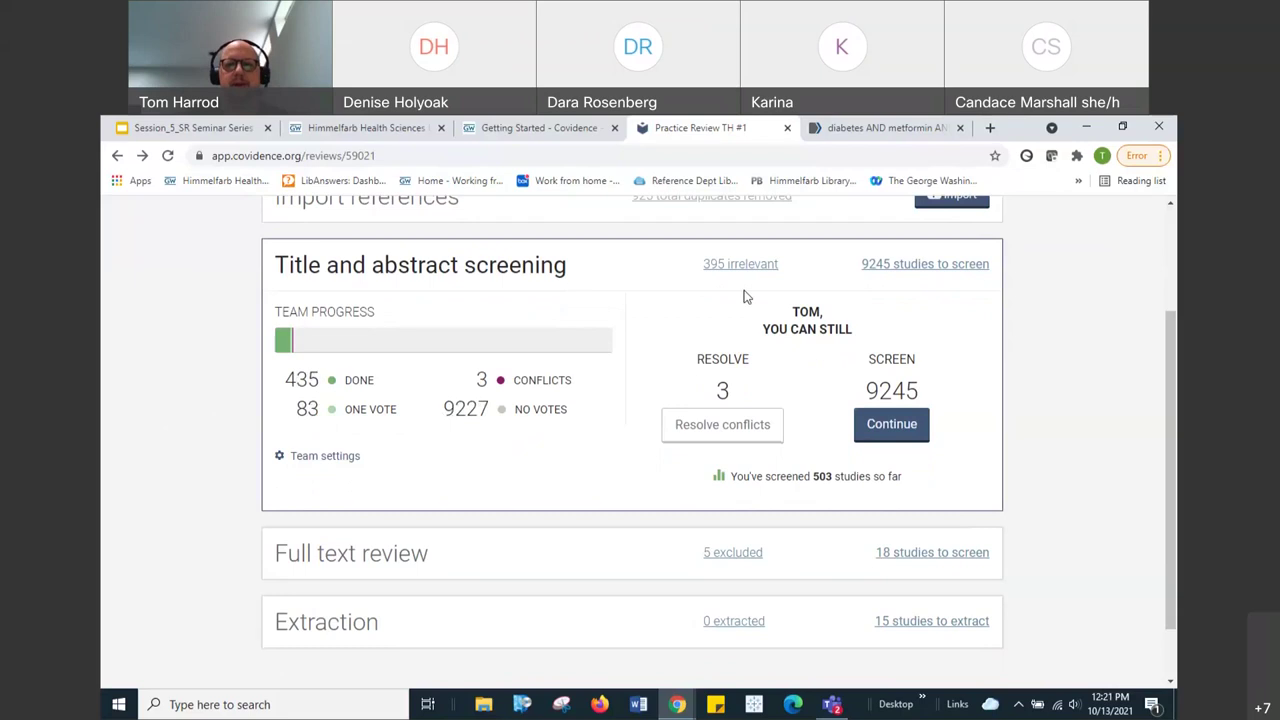
scroll(744, 296, up, 2)
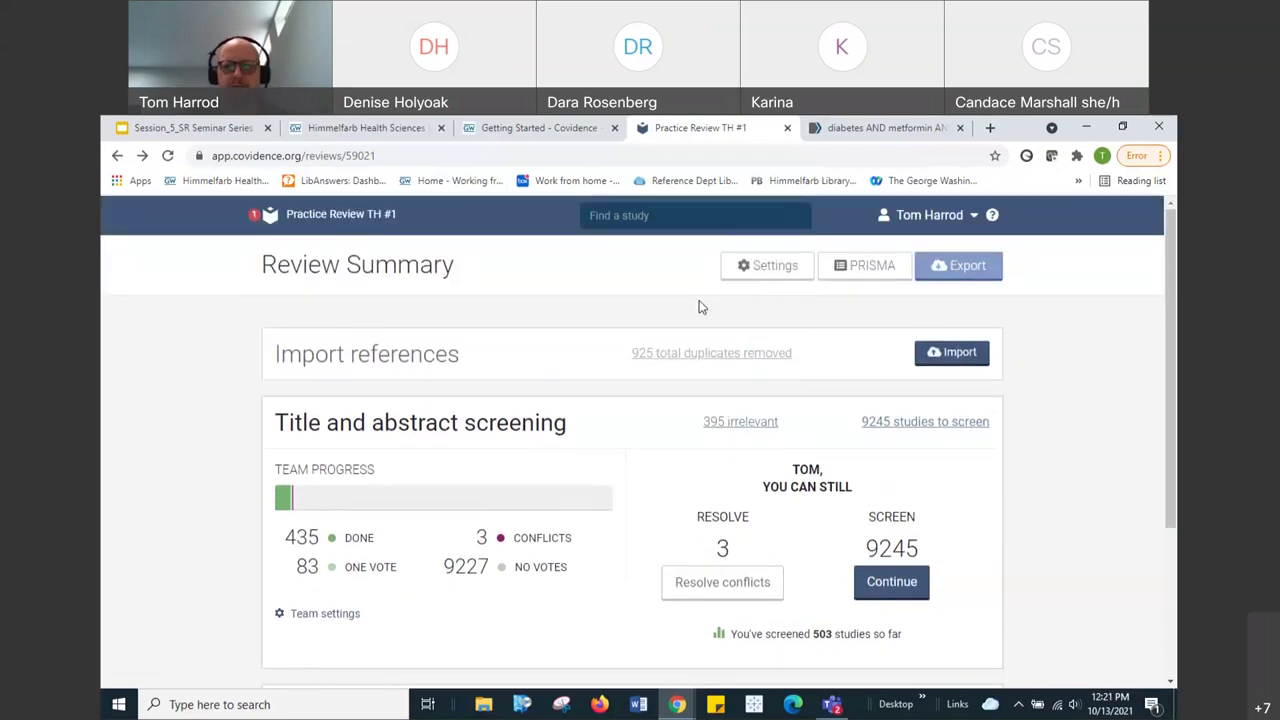
scroll(699, 307, down, 2)
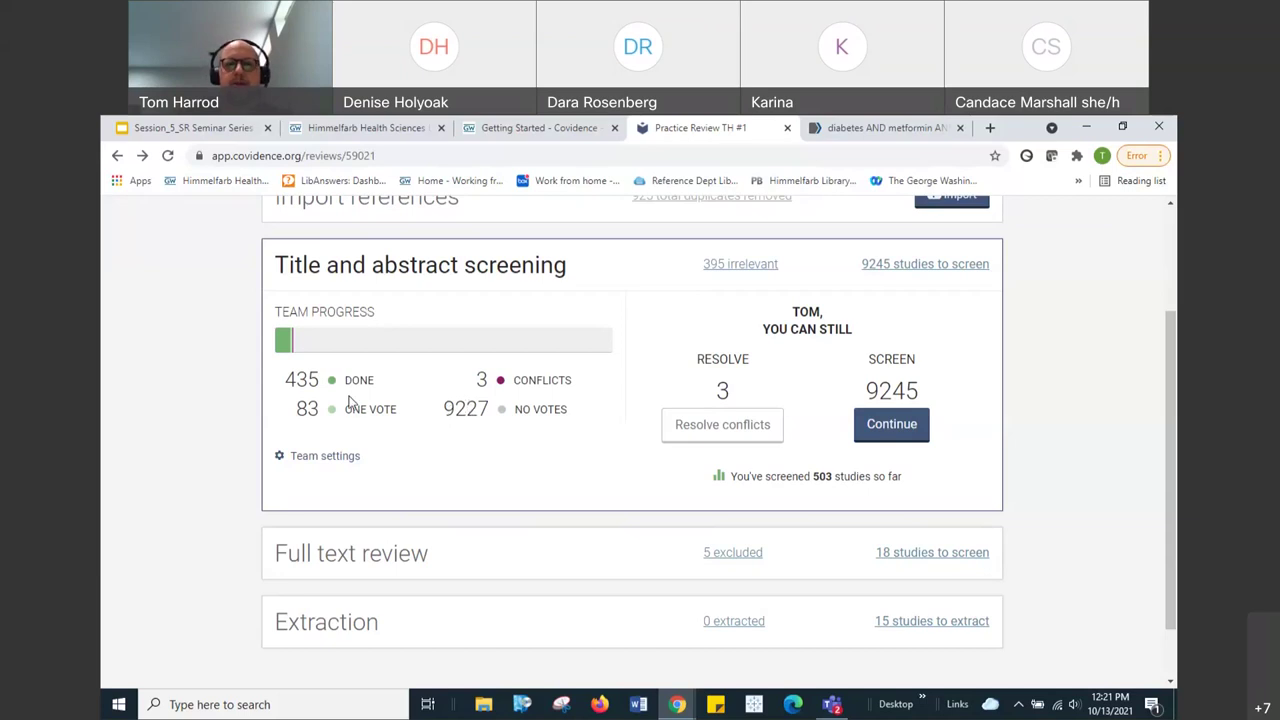
scroll(210, 461, up, 3)
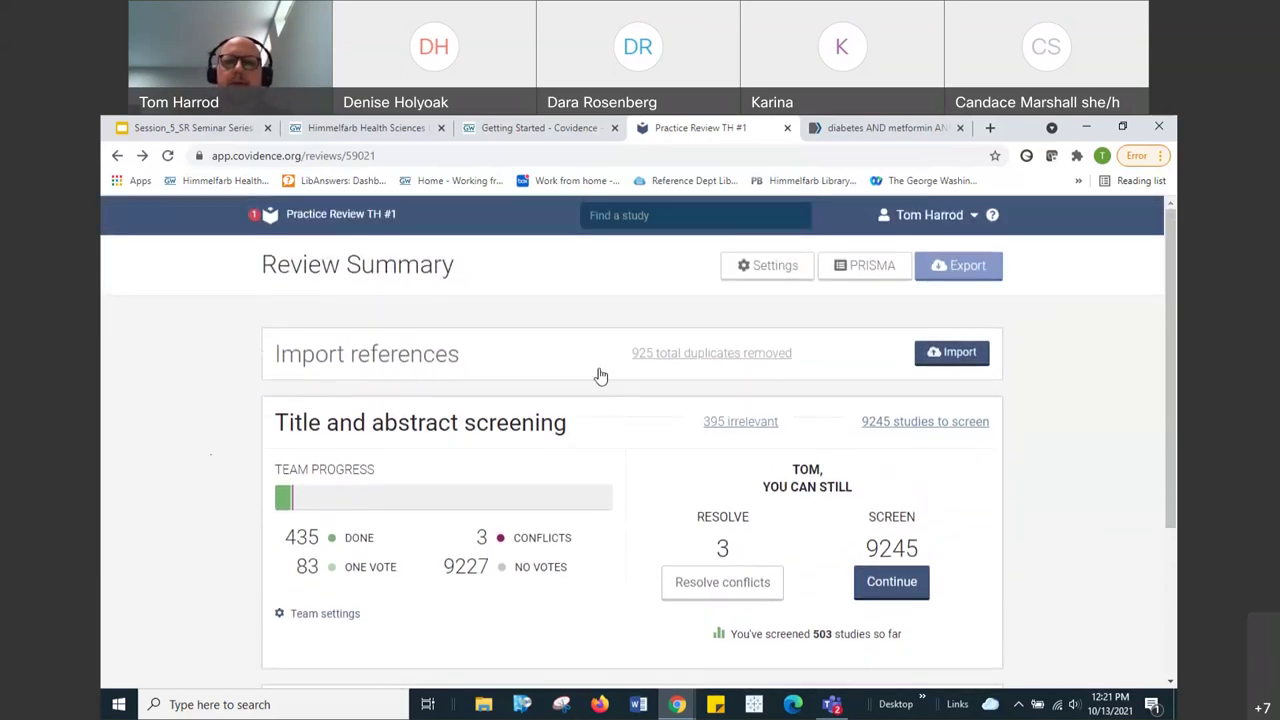
click(750, 280)
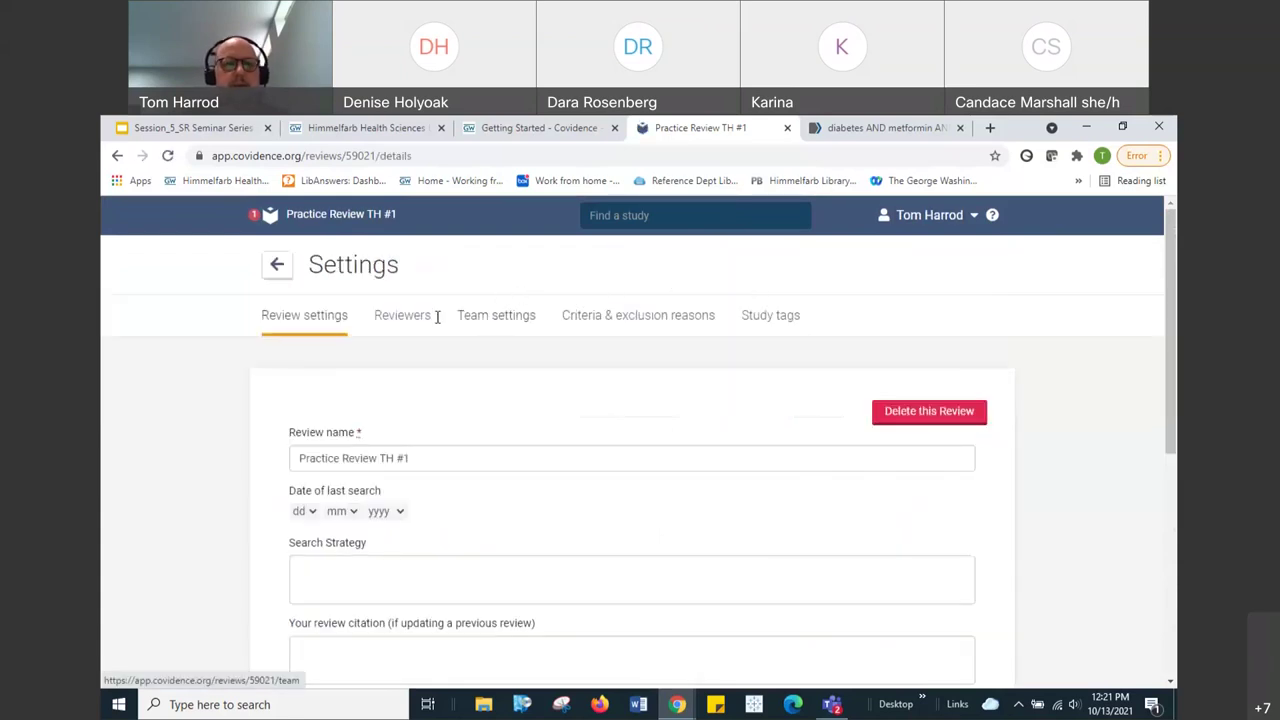
scroll(230, 400, down, 4)
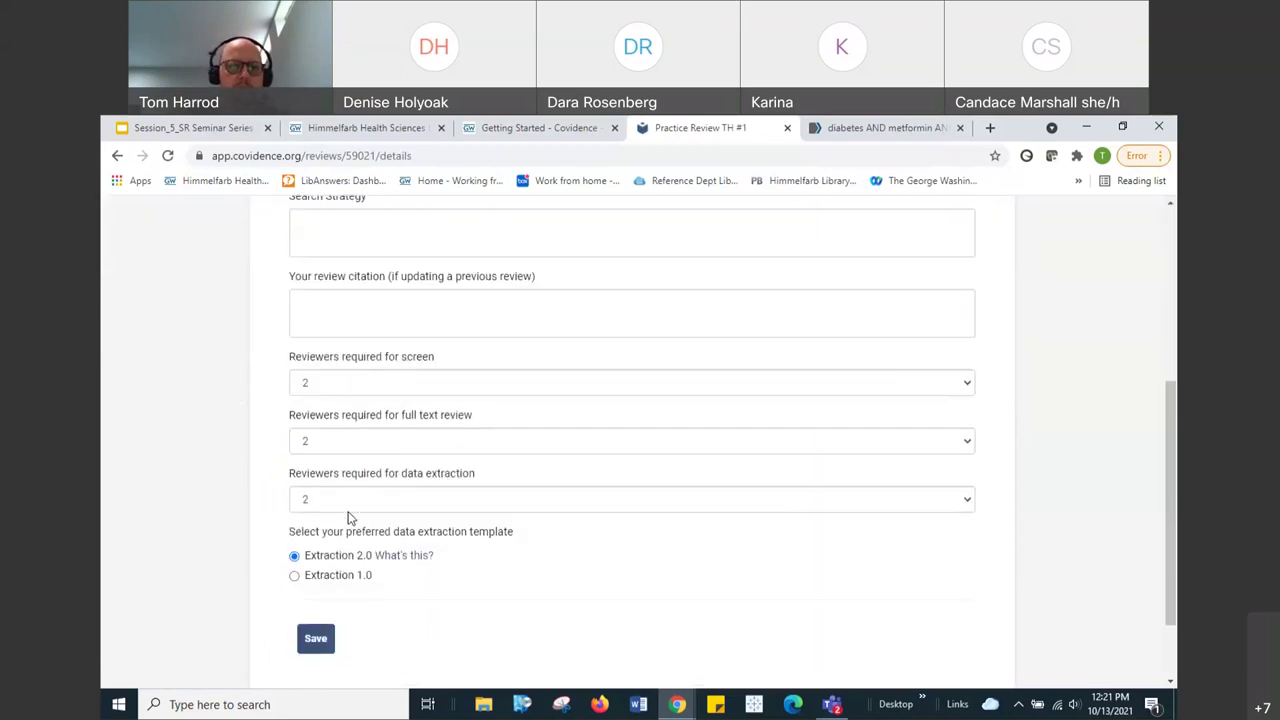
scroll(209, 378, up, 4)
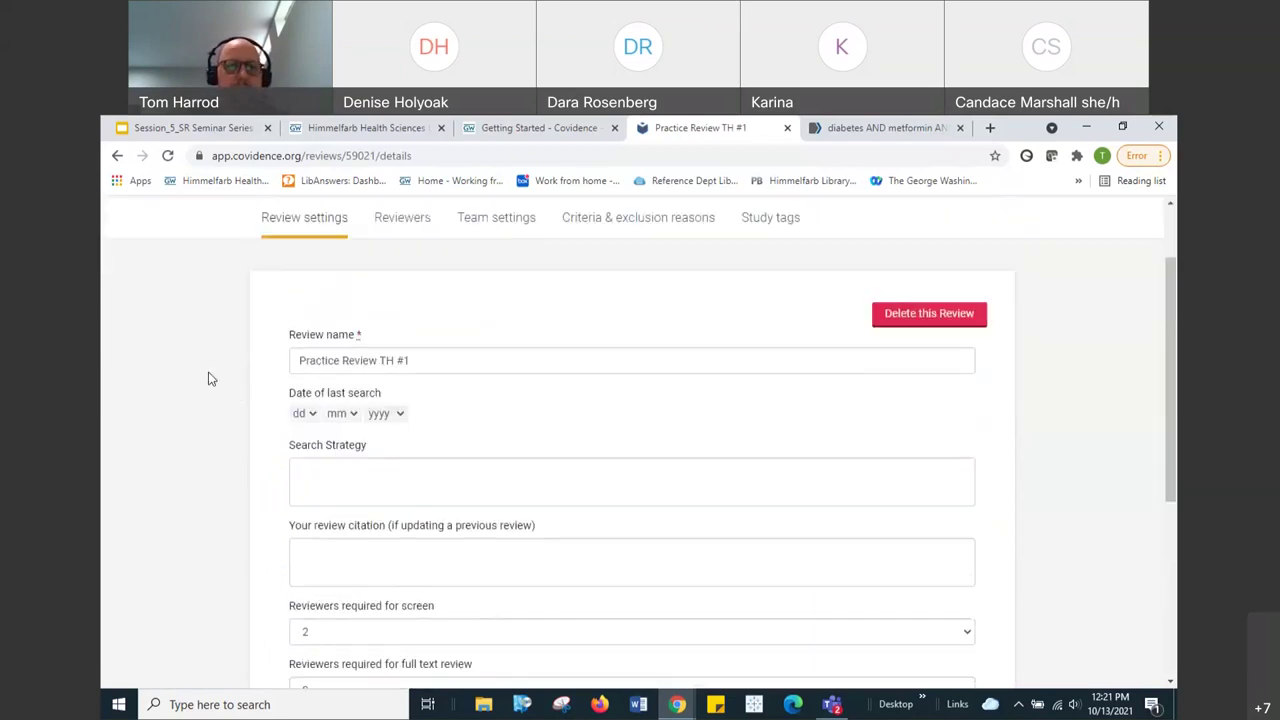
click(405, 318)
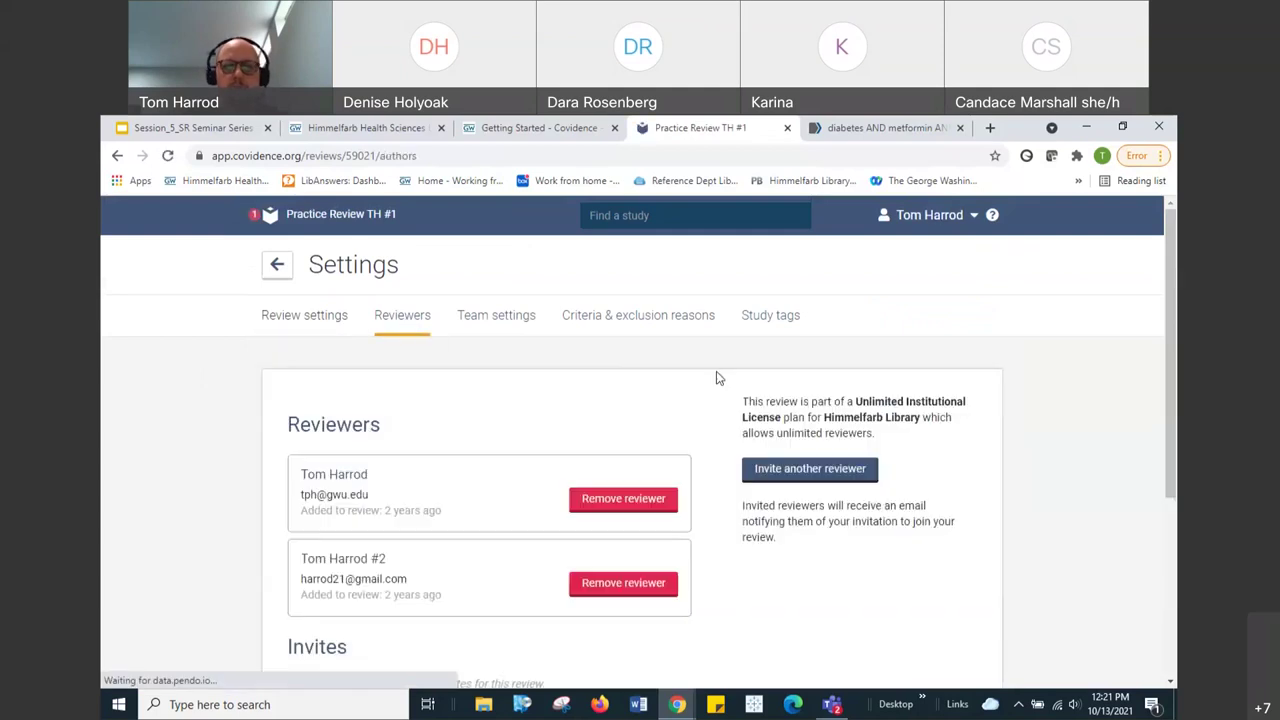
click(503, 322)
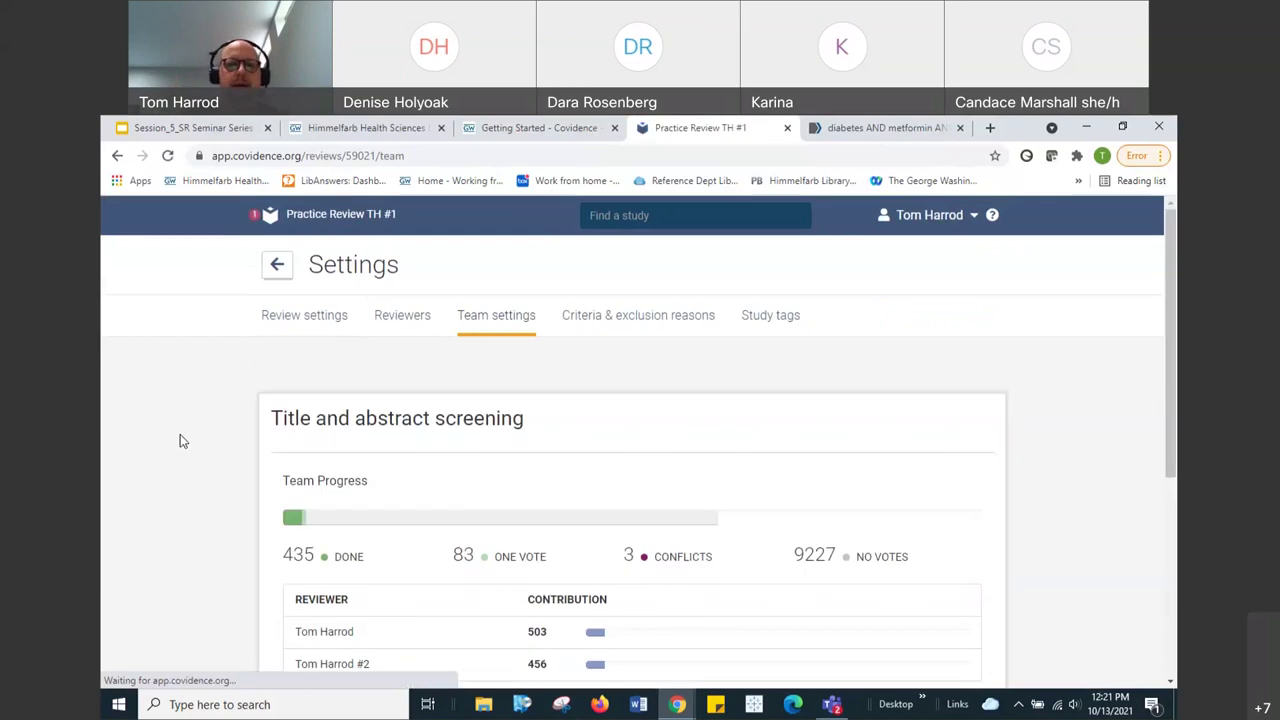
scroll(182, 441, down, 2)
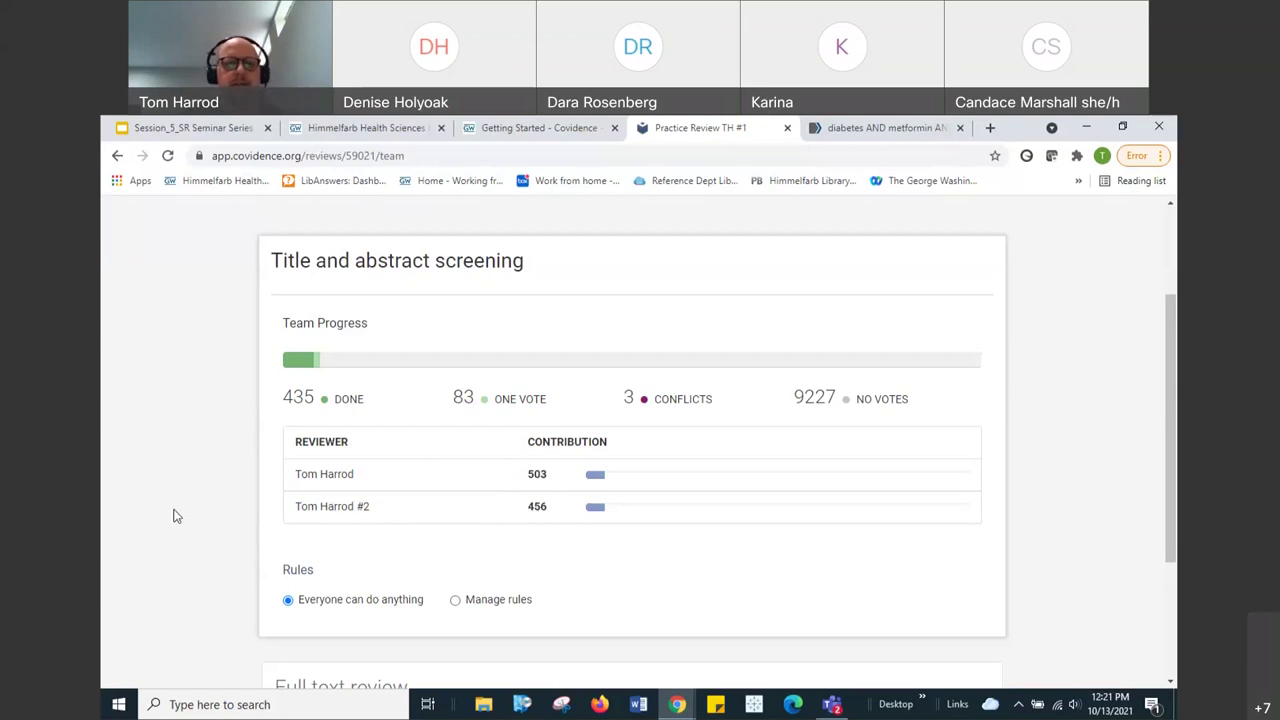
scroll(173, 516, down, 2)
scroll(173, 516, up, 2)
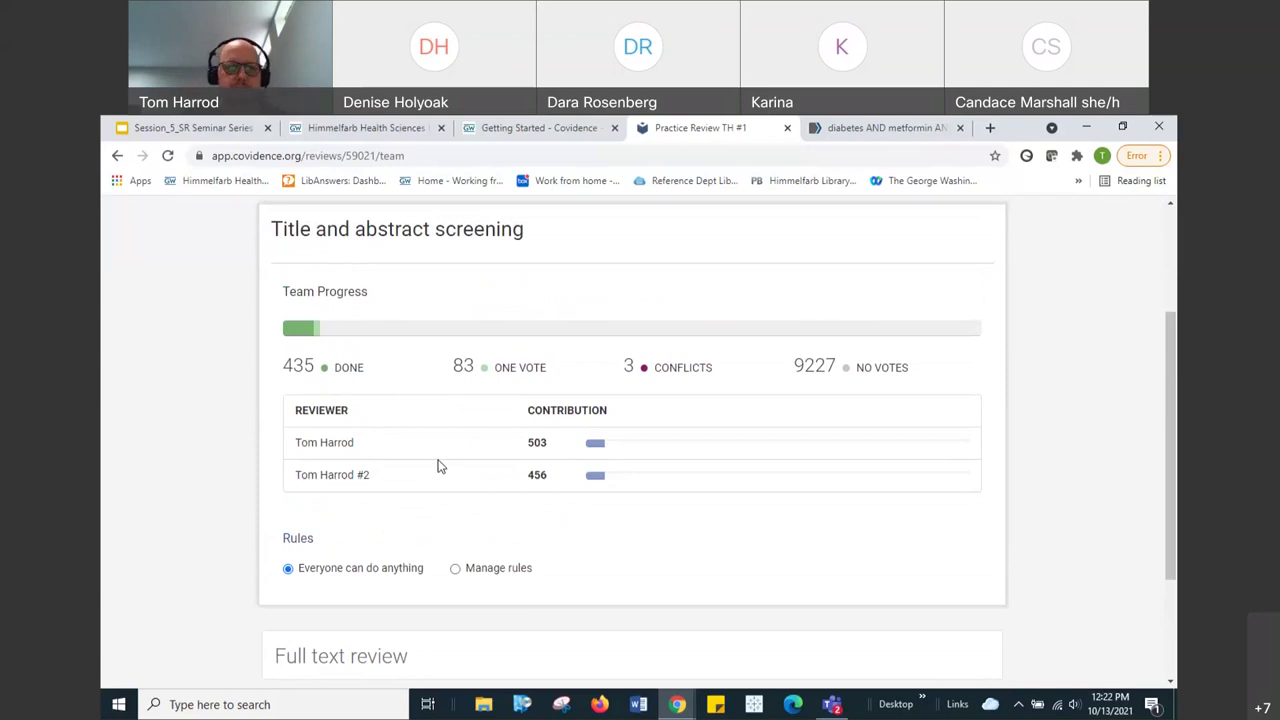
scroll(440, 466, up, 2)
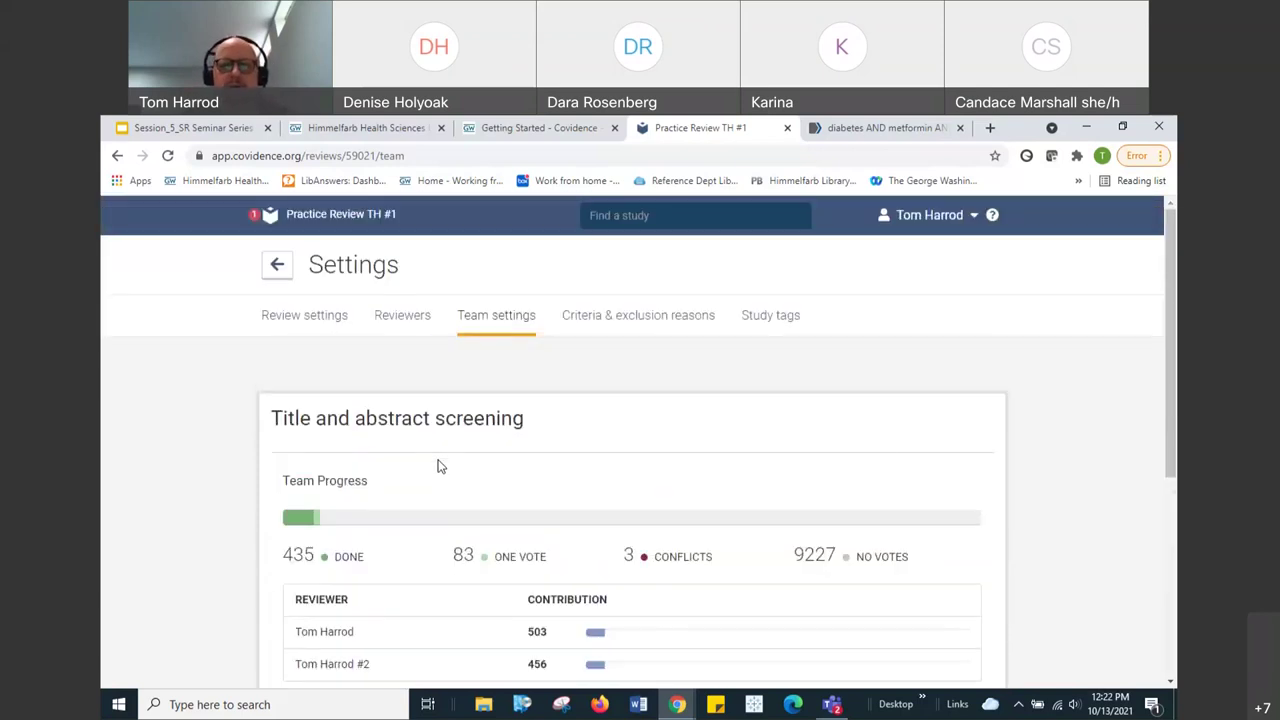
- From the Review Summary, view the PRISMA diagram: 10673 imported, 925 duplicates, 16 included
click(277, 268)
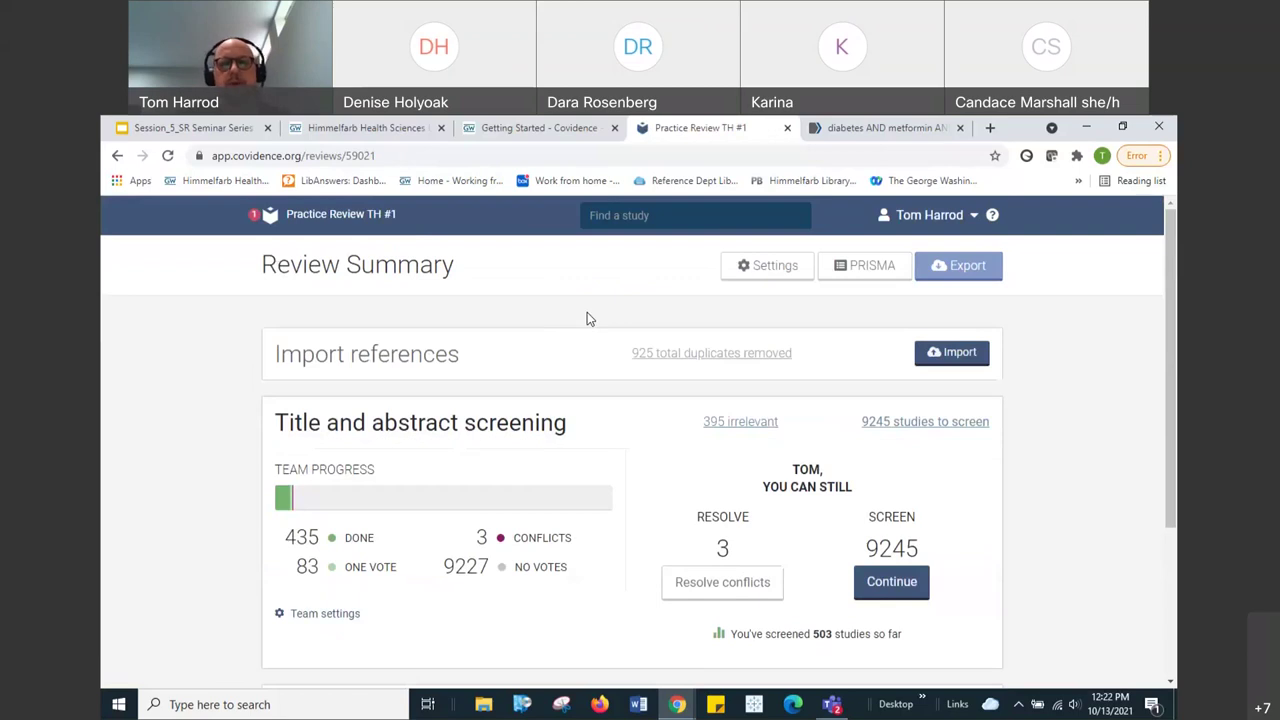
click(858, 272)
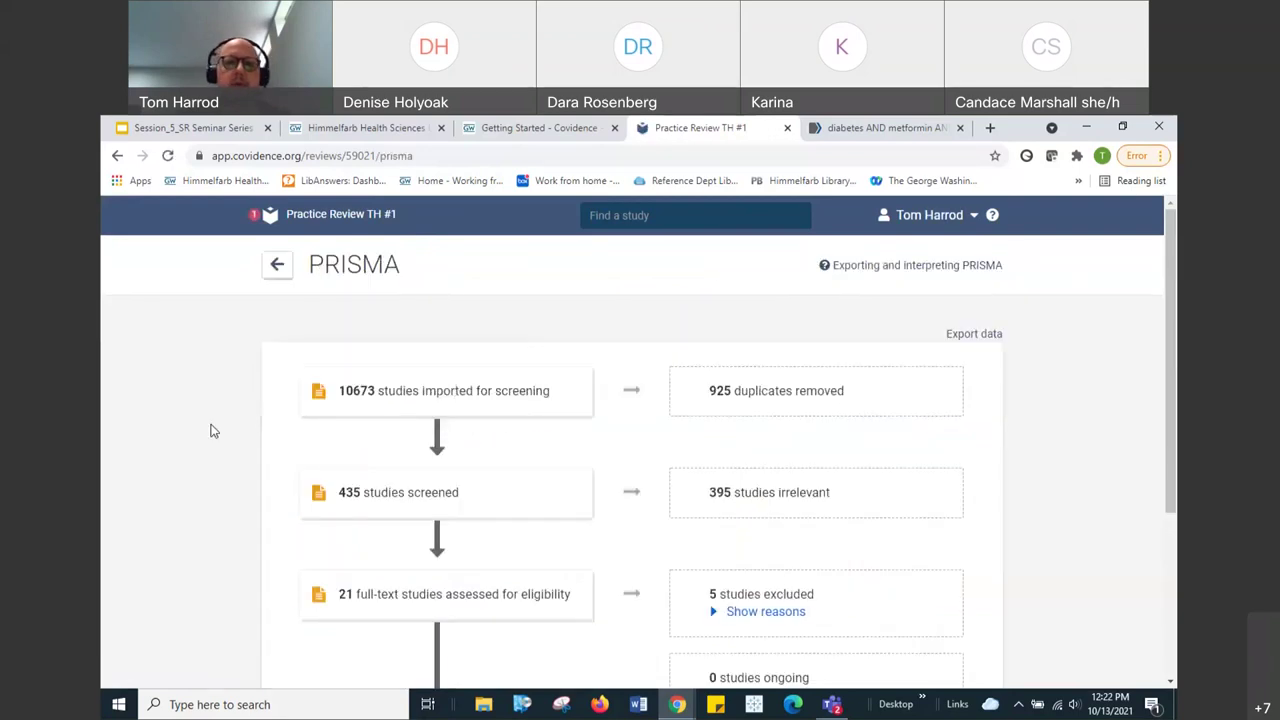
scroll(210, 430, down, 1)
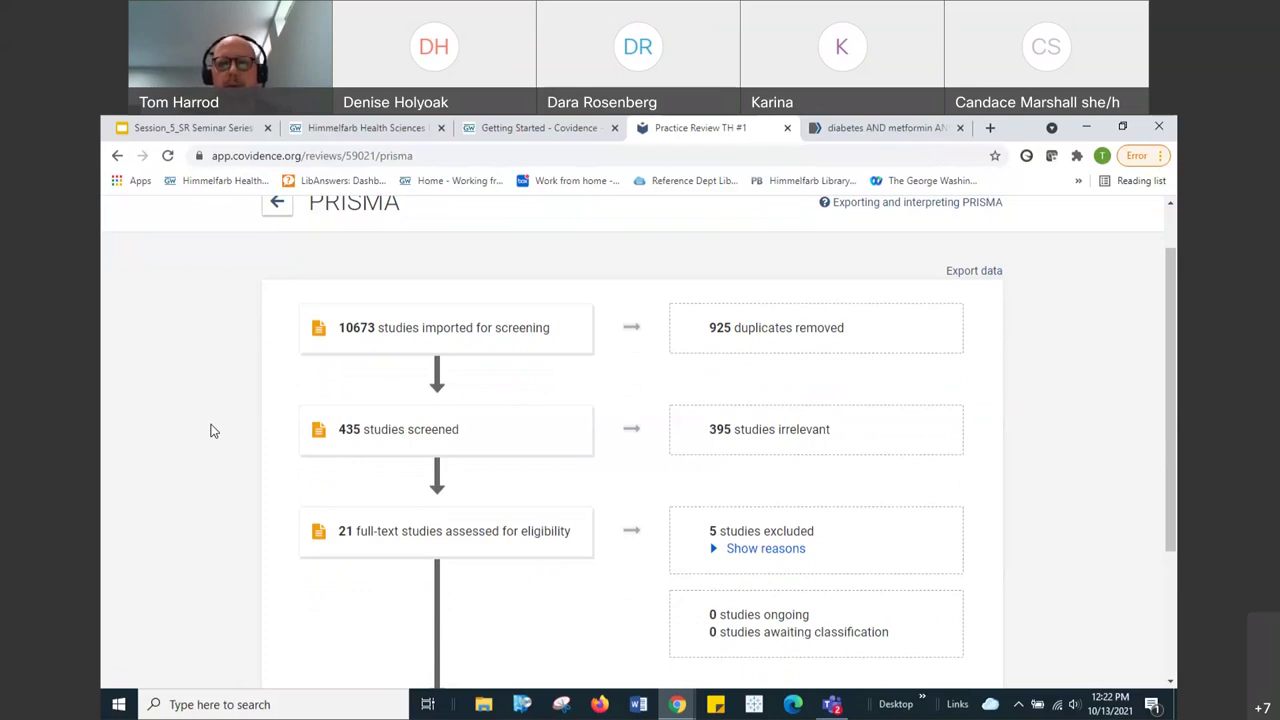
scroll(210, 430, down, 2)
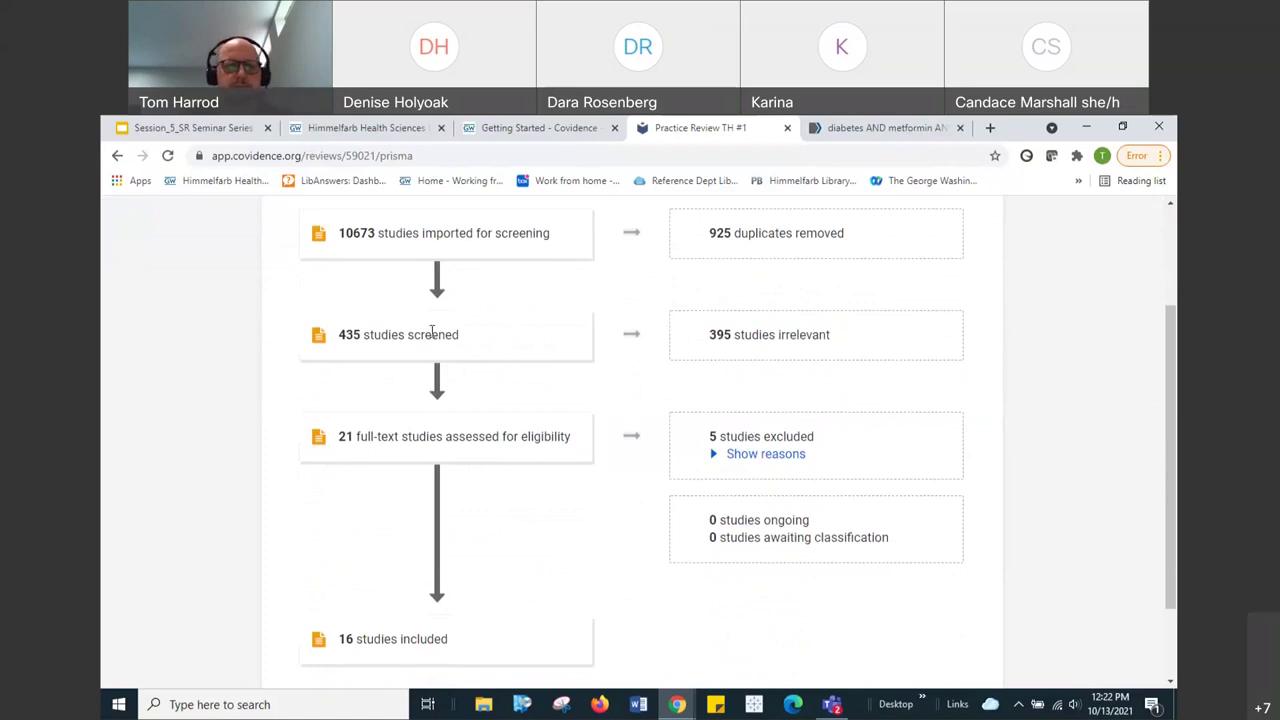
scroll(432, 334, up, 1)
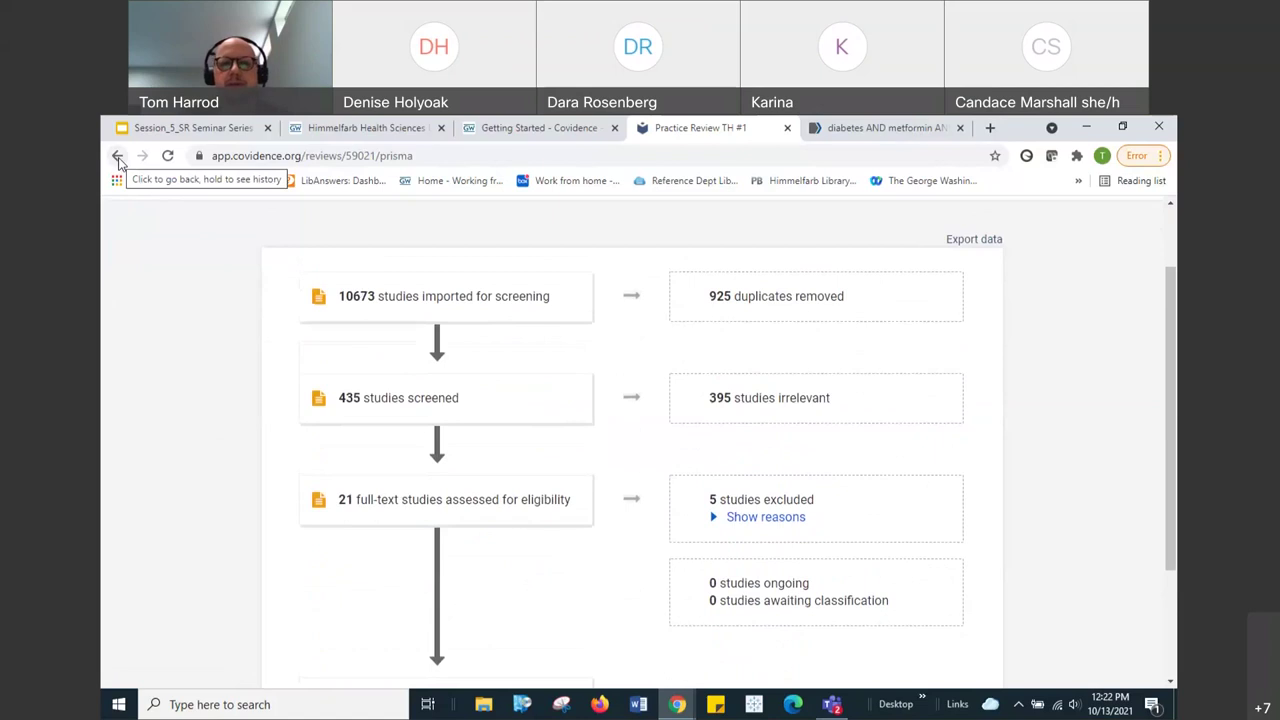
- Back on the review summary, collapse title/abstract details and list the 18 studies awaiting full text screening
click(117, 157)
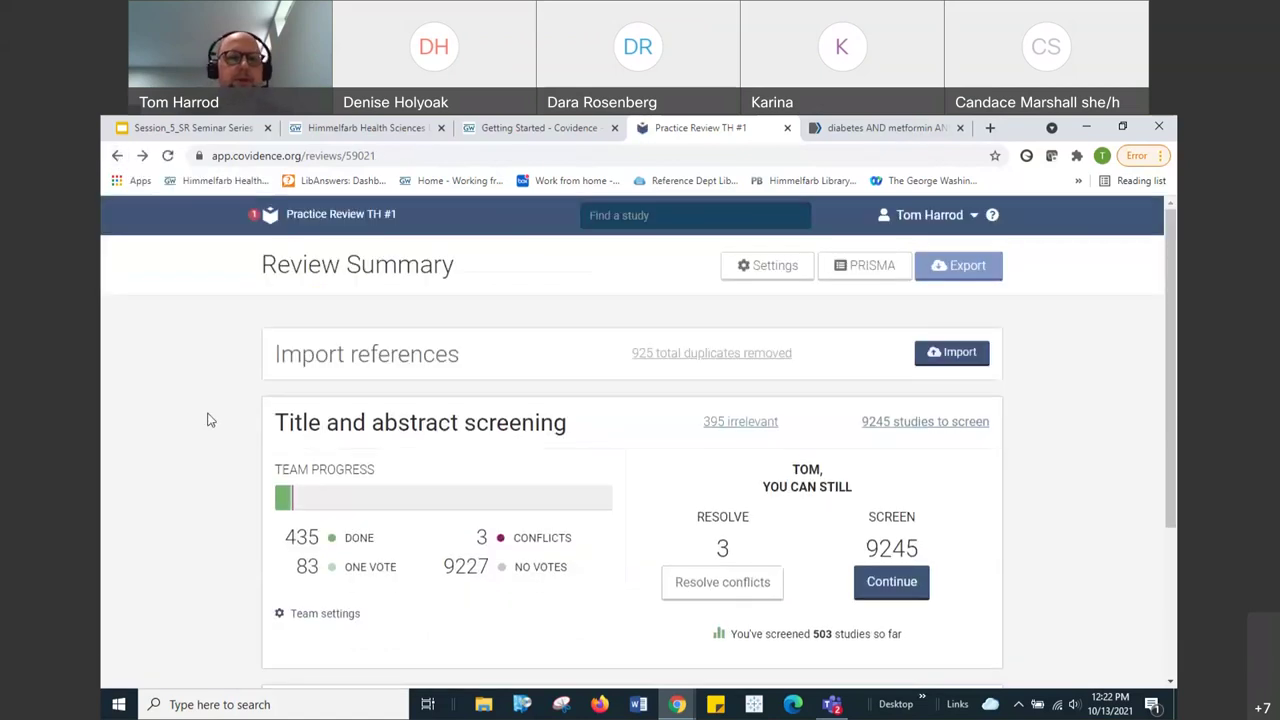
scroll(207, 420, down, 3)
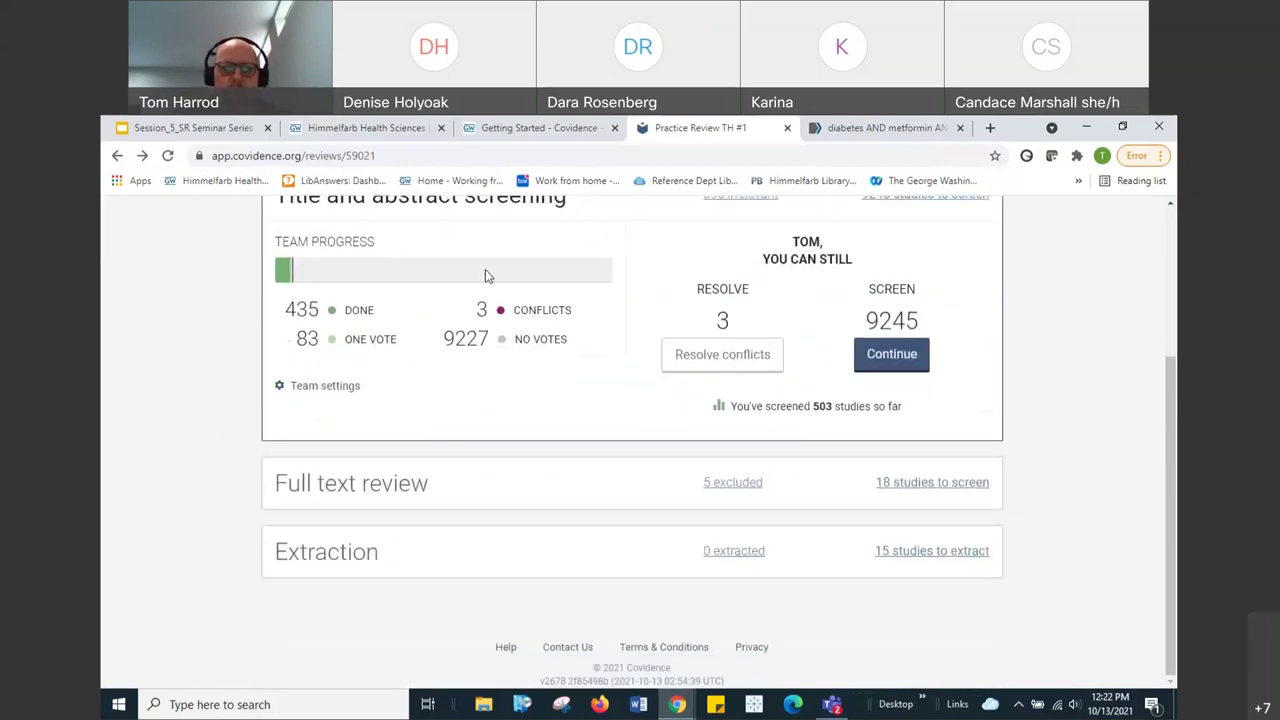
click(454, 204)
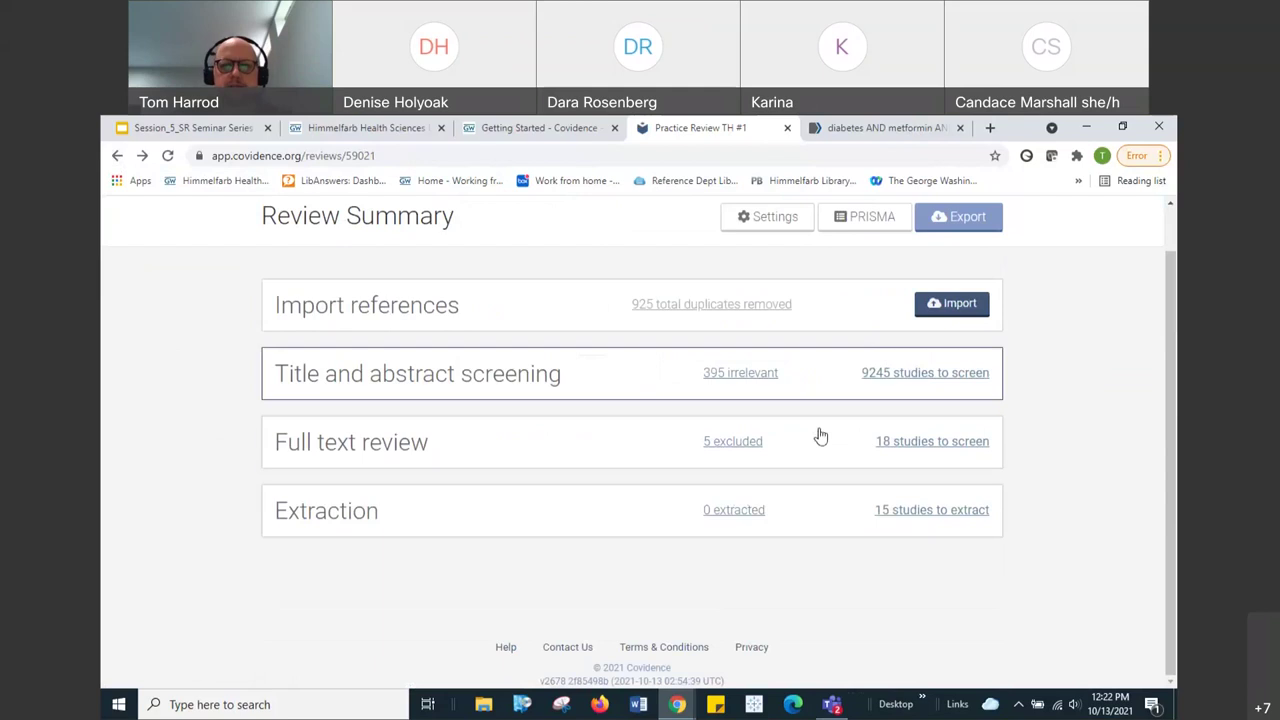
click(912, 445)
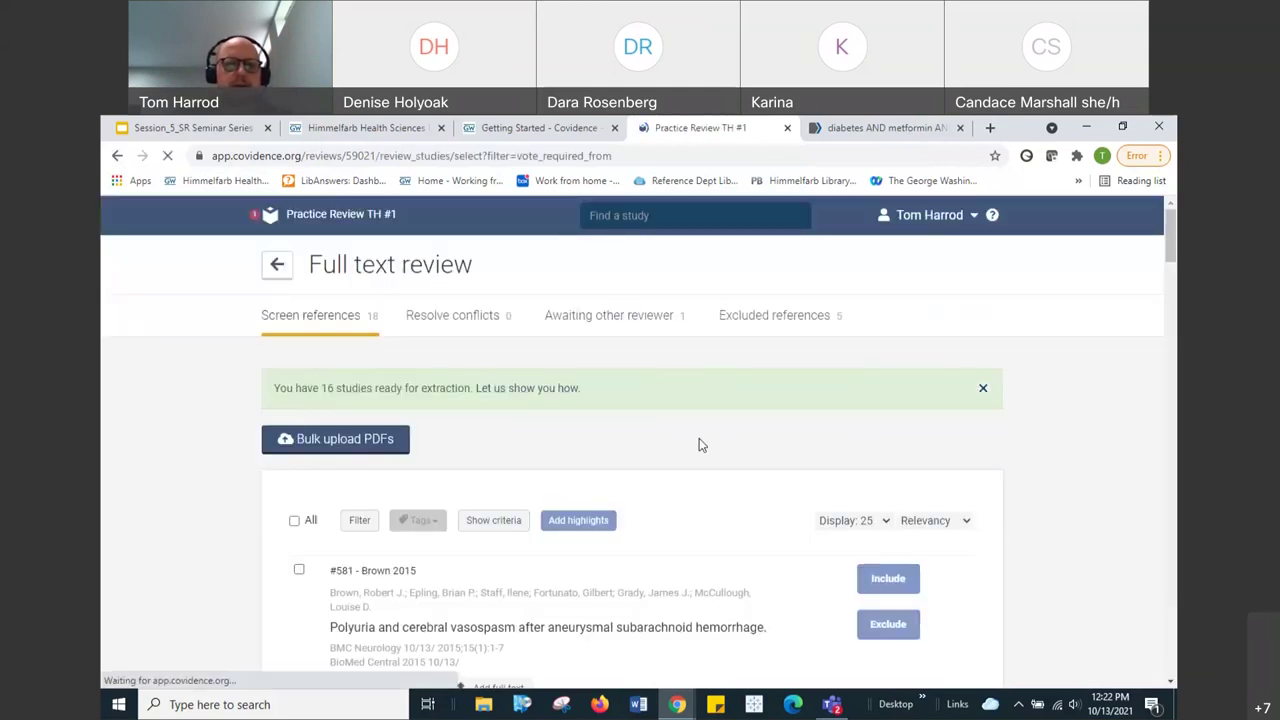
scroll(701, 447, down, 2)
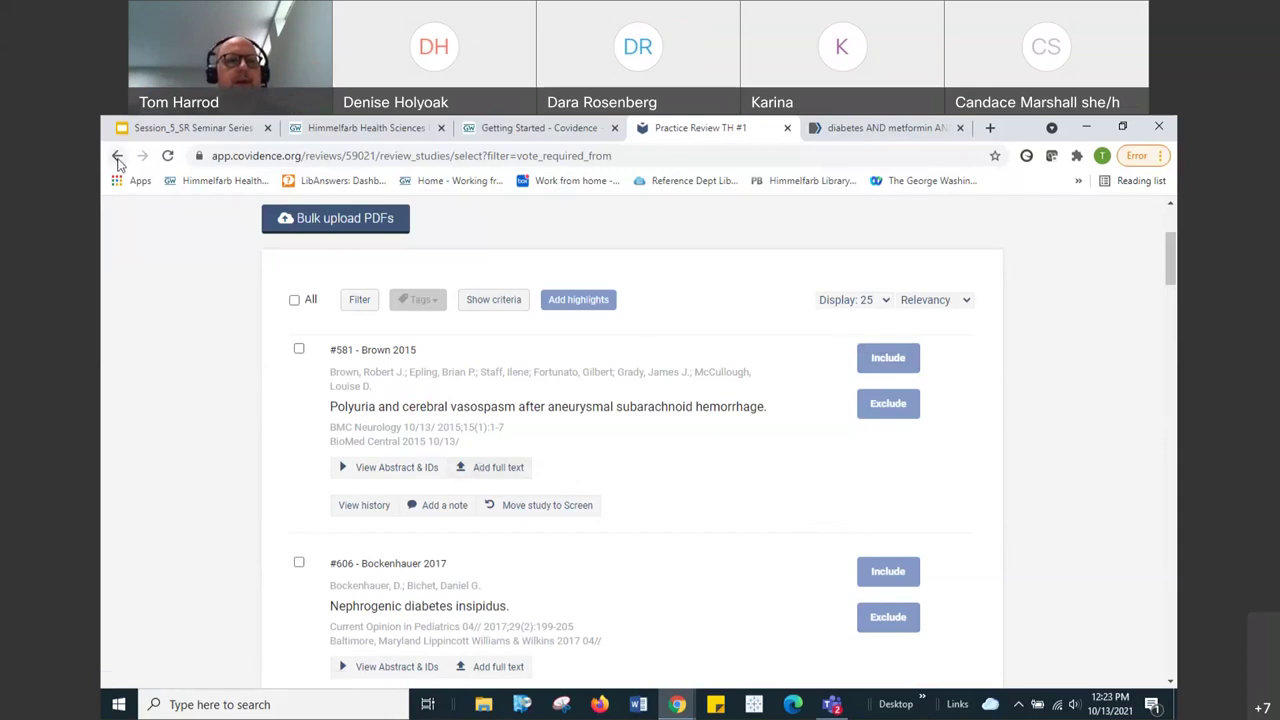
- Return to the Review Summary and scroll down to the full text and extraction progress
click(117, 157)
scroll(201, 345, down, 2)
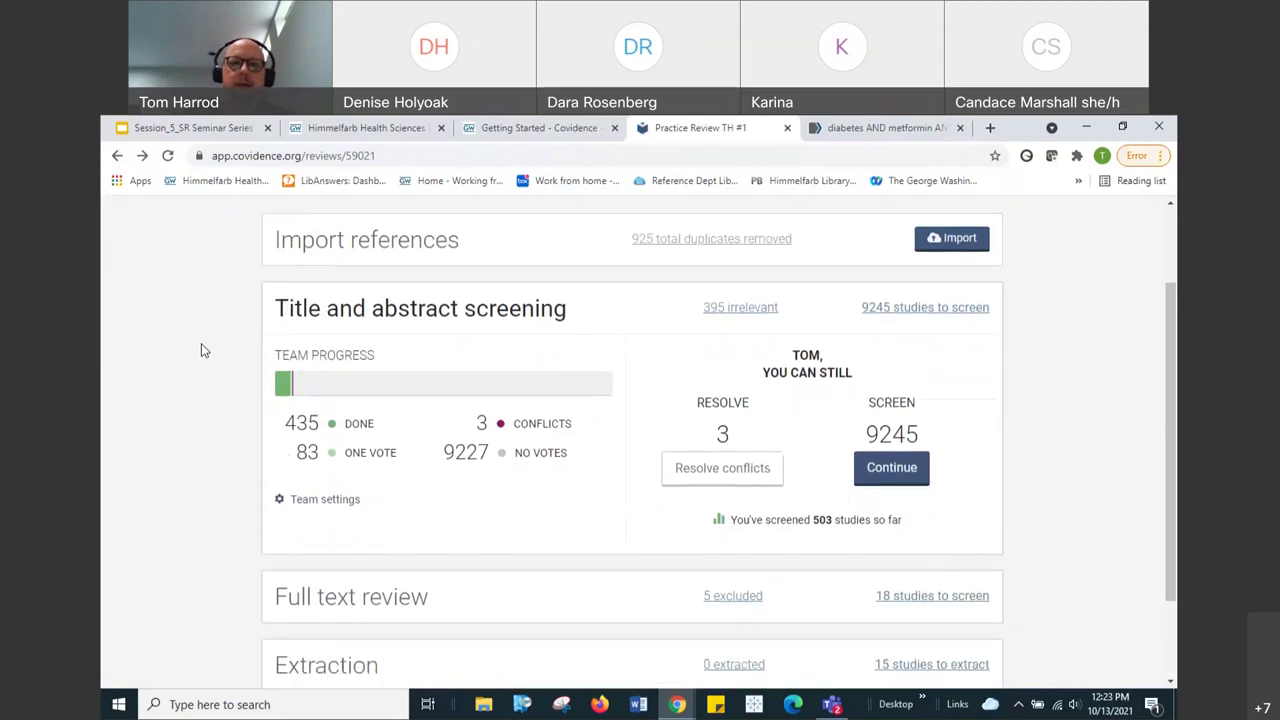
scroll(201, 343, down, 1)
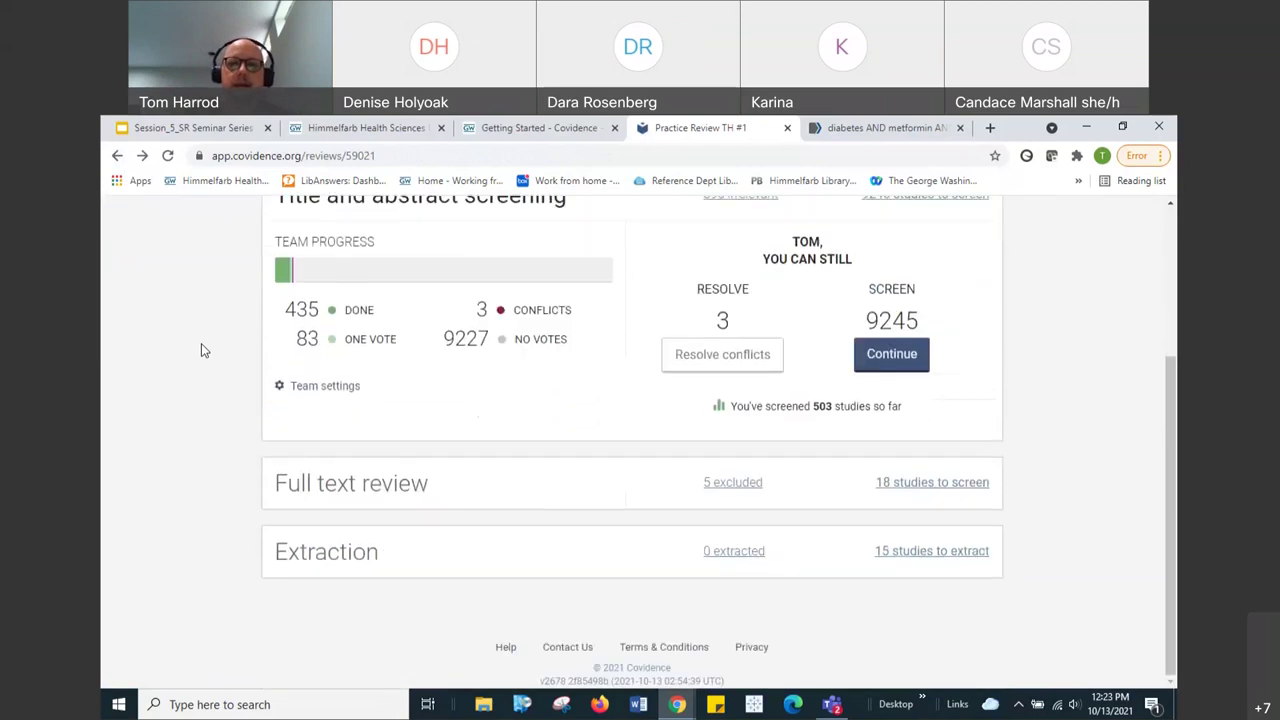
- Open the Extraction list from the 15 studies to extract link and scroll through it
click(903, 558)
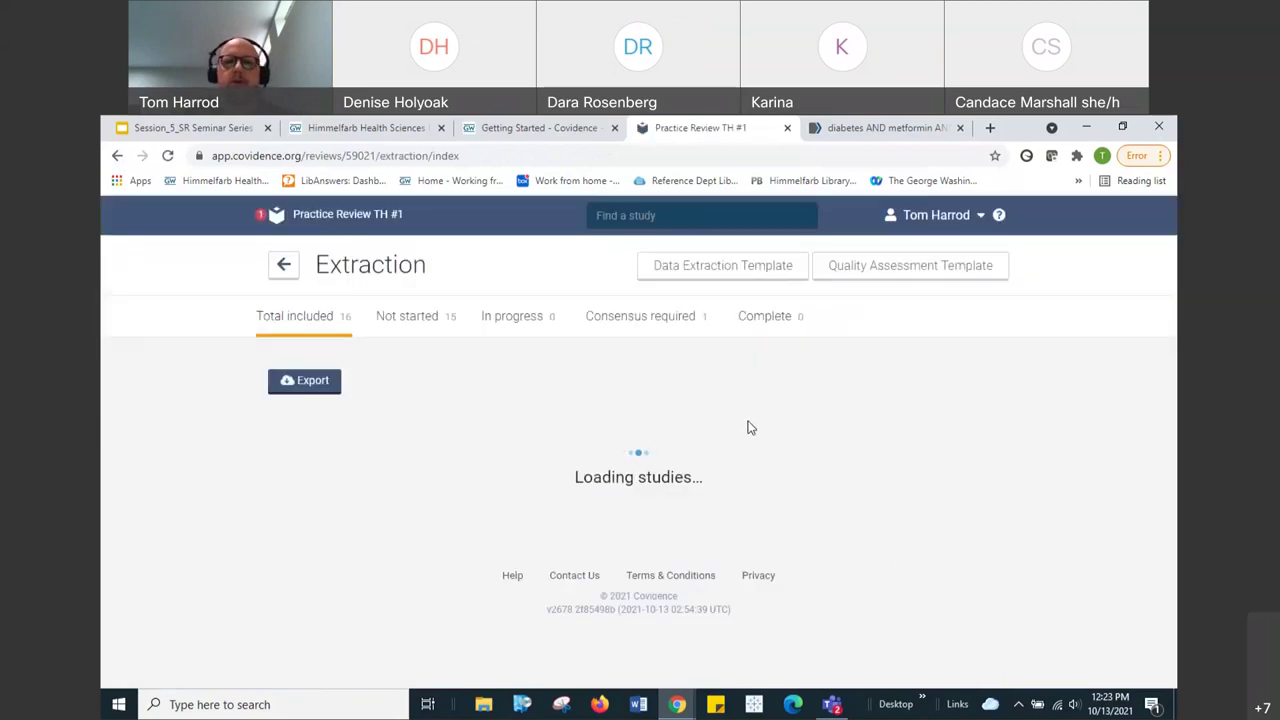
scroll(751, 428, down, 1)
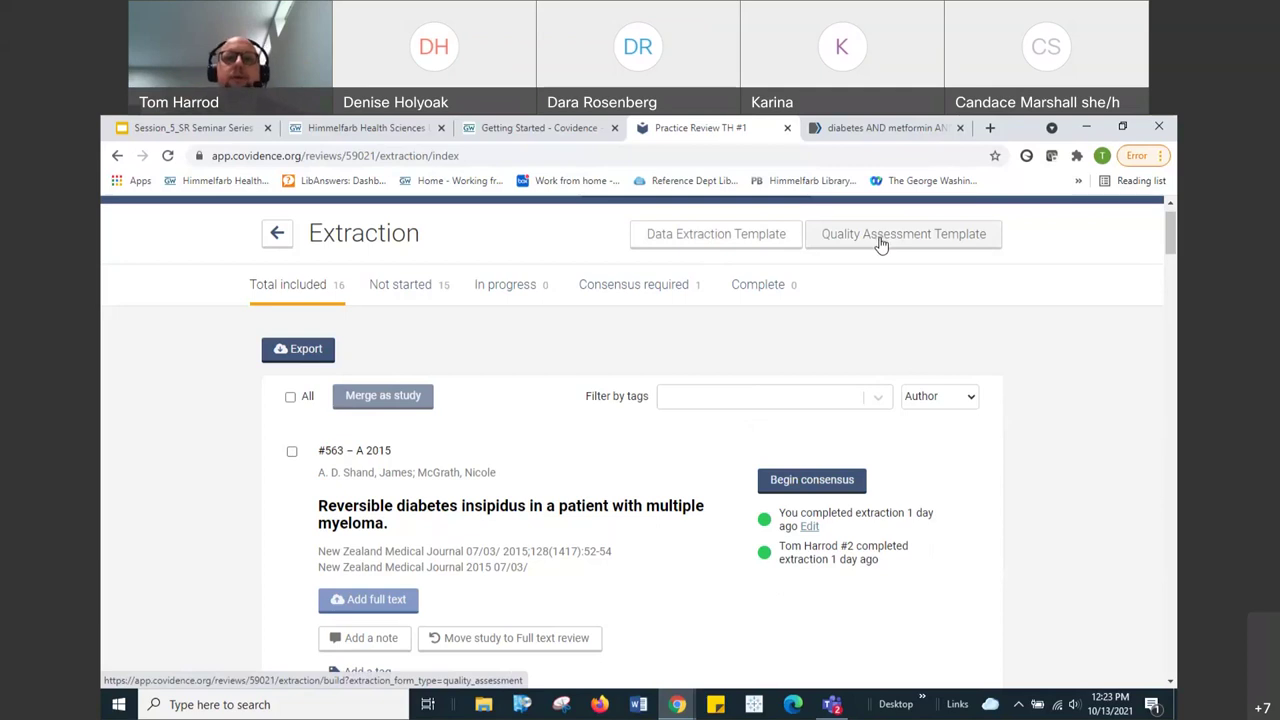
- Browse the published Data Extraction Template editor, then leave and reopen it from the Extraction page
click(722, 236)
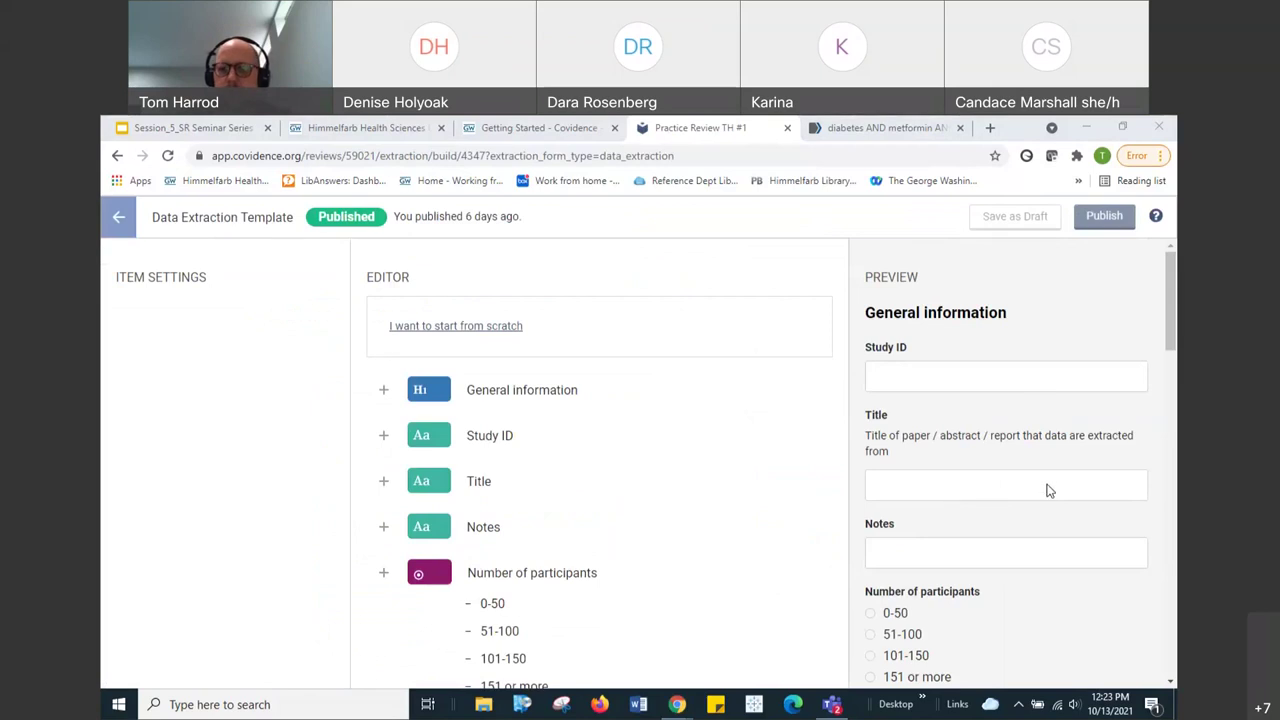
drag(1172, 292, 1172, 322)
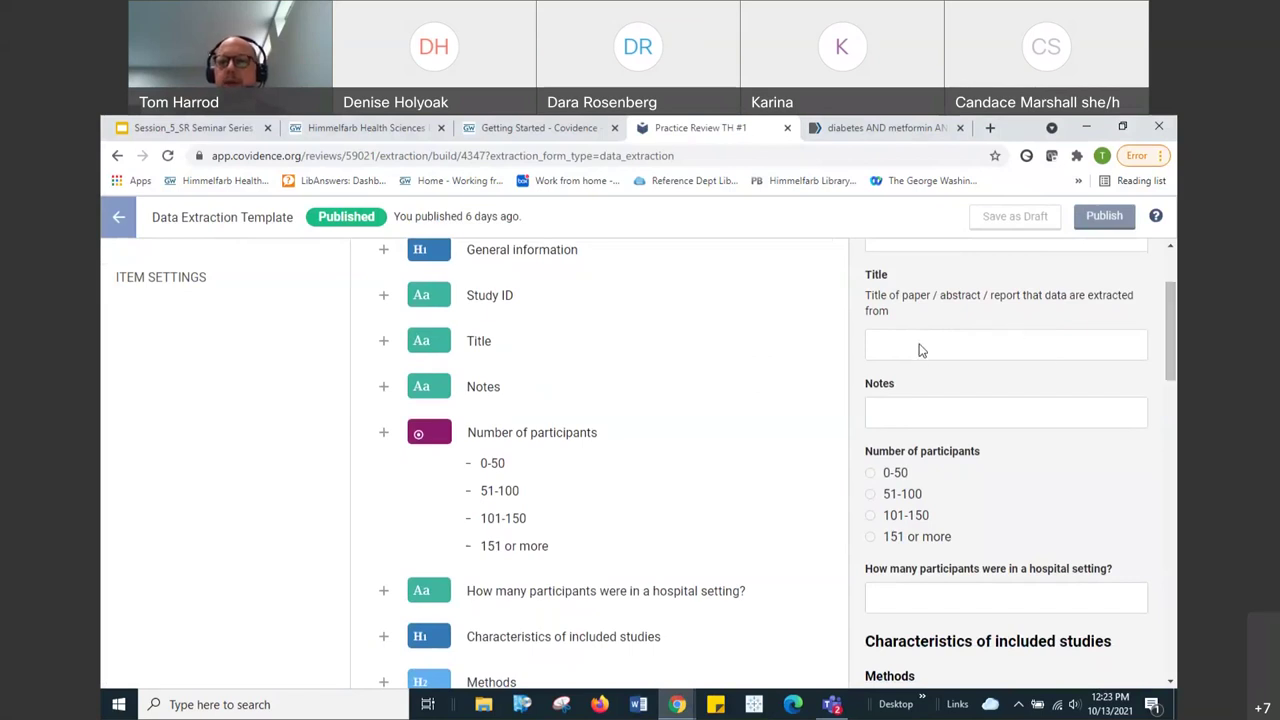
drag(1172, 318, 1172, 359)
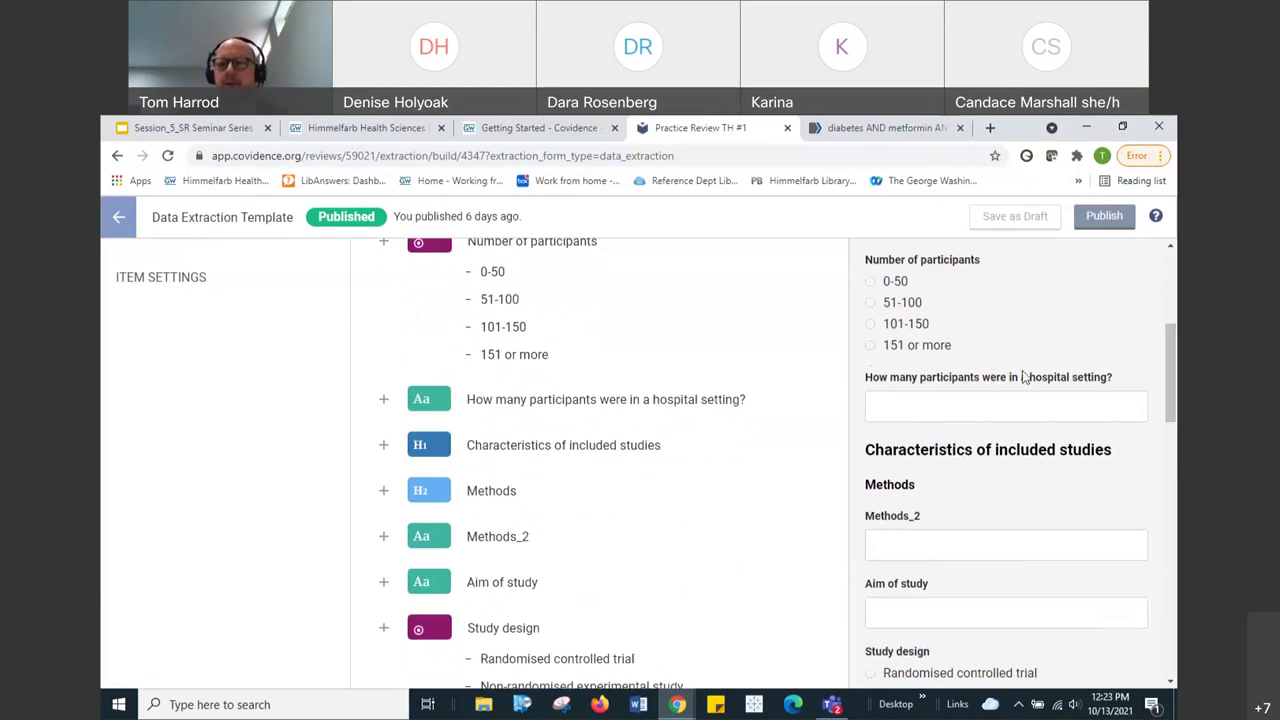
scroll(1170, 400, down, 3)
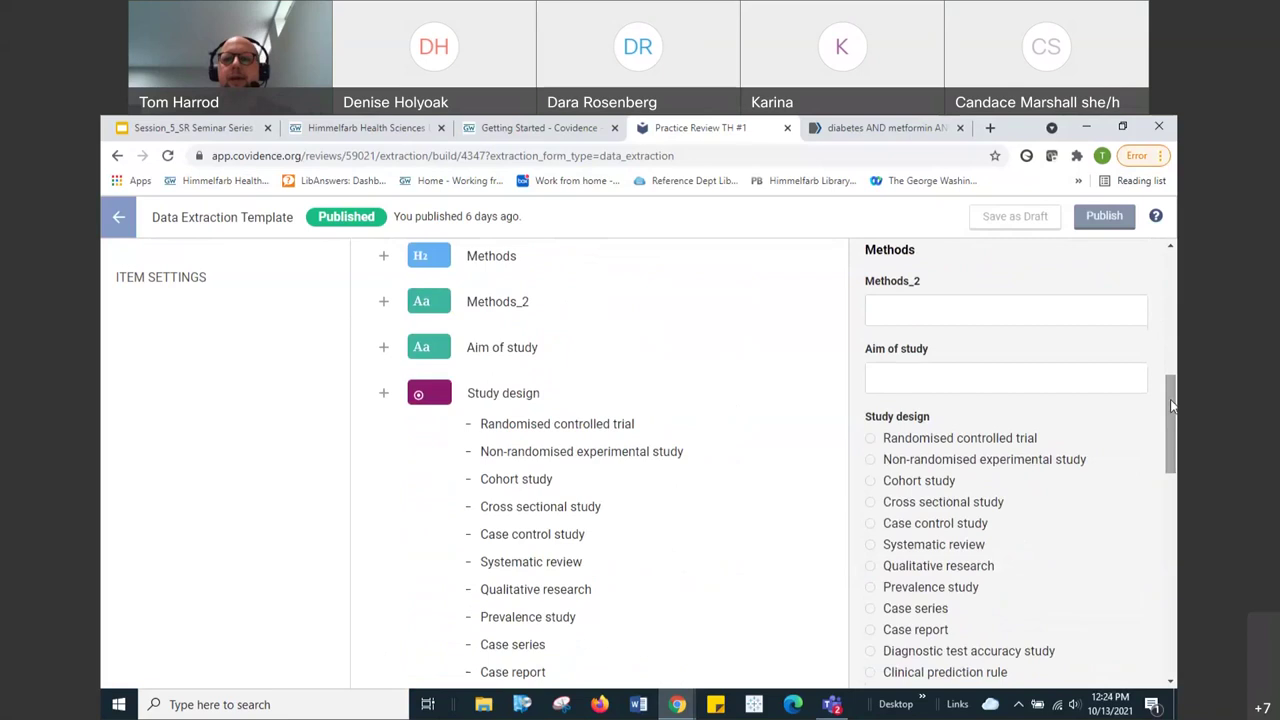
drag(1172, 405, 1176, 268)
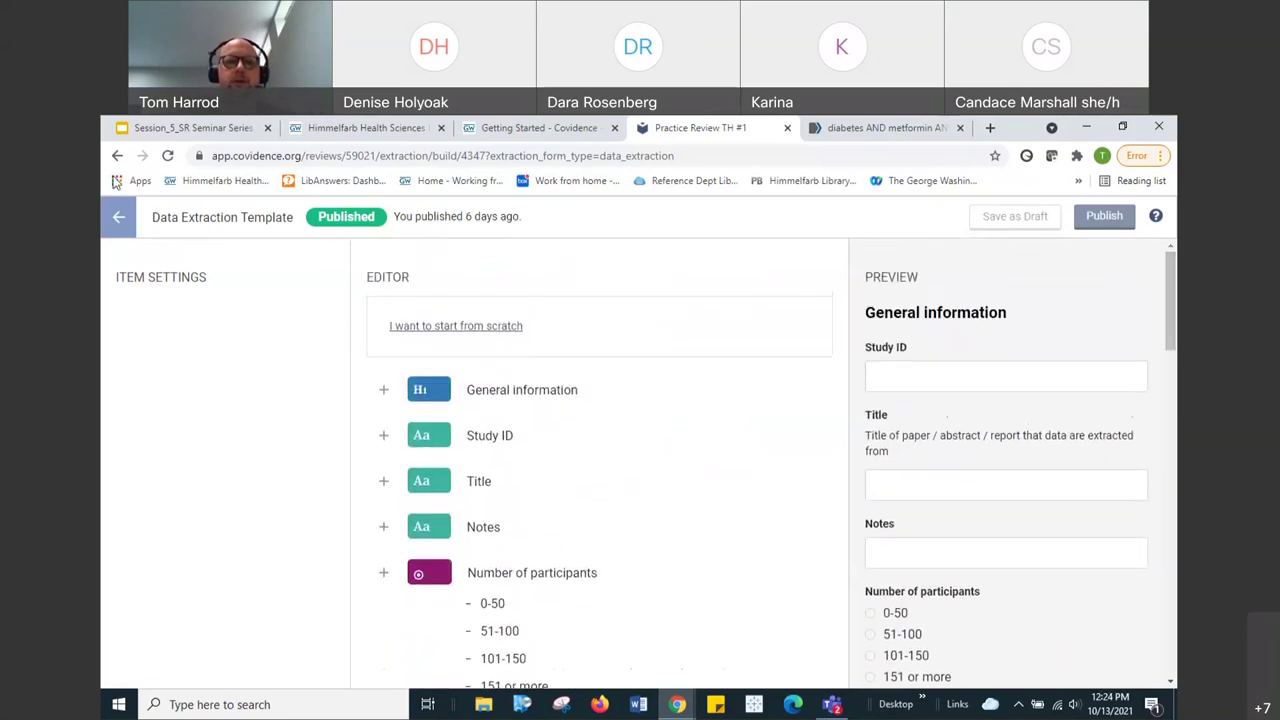
click(118, 222)
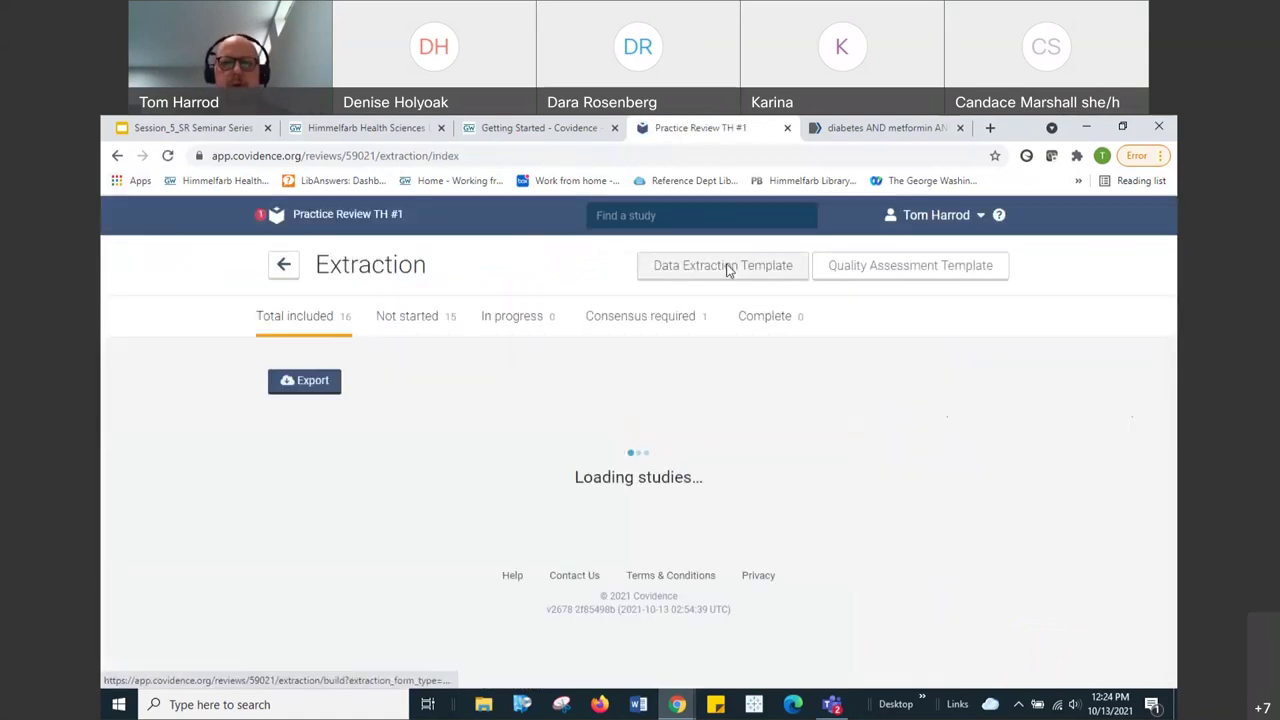
click(728, 268)
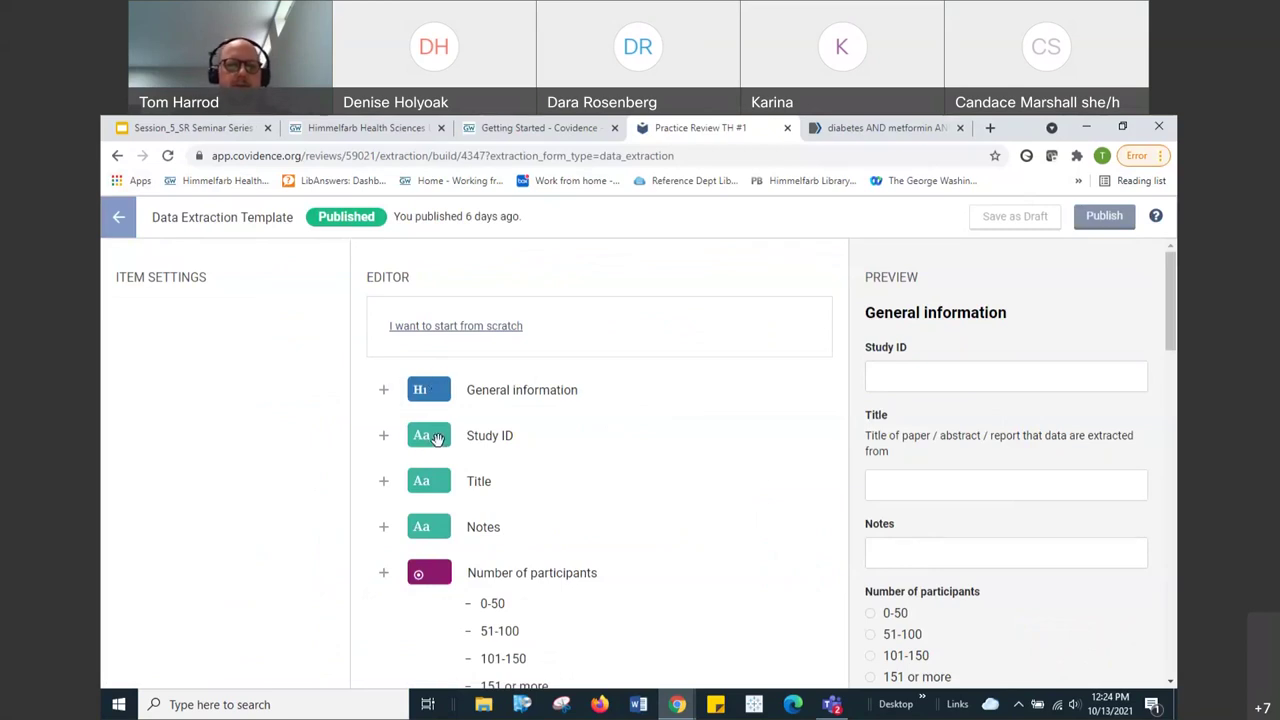
- Delete the Study ID item from the data extraction template
click(490, 441)
drag(490, 440, 475, 438)
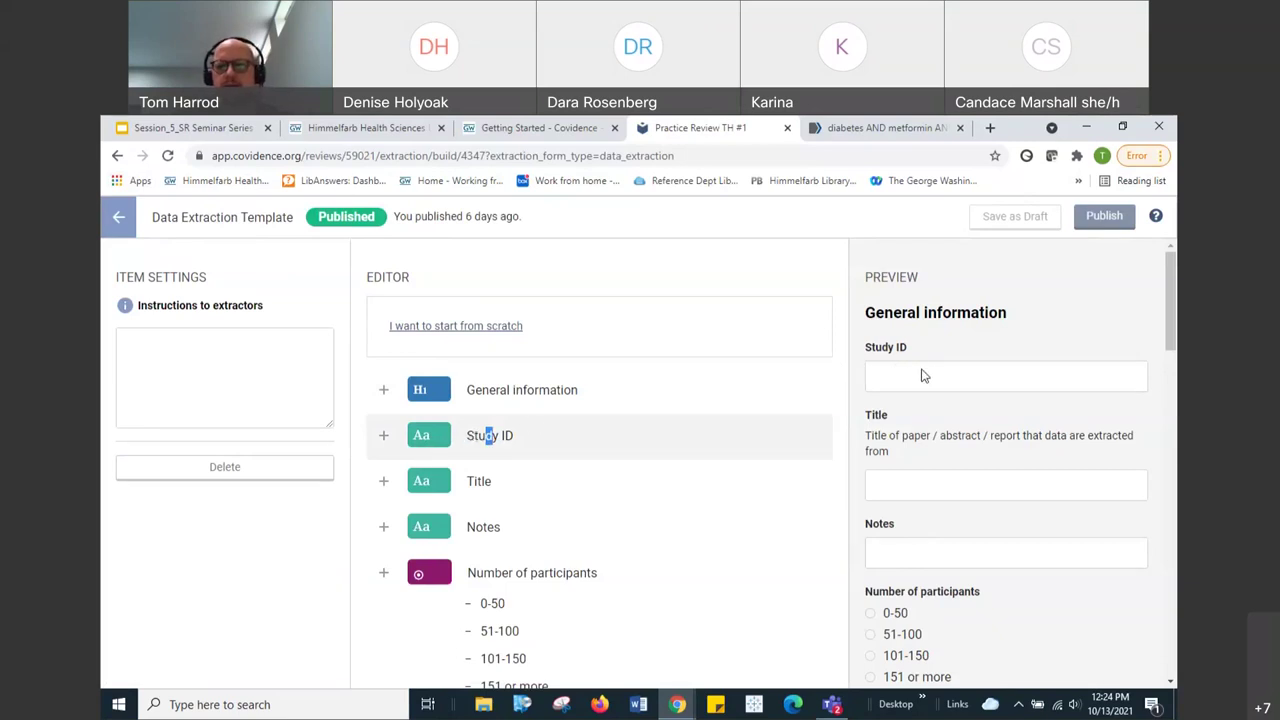
click(223, 472)
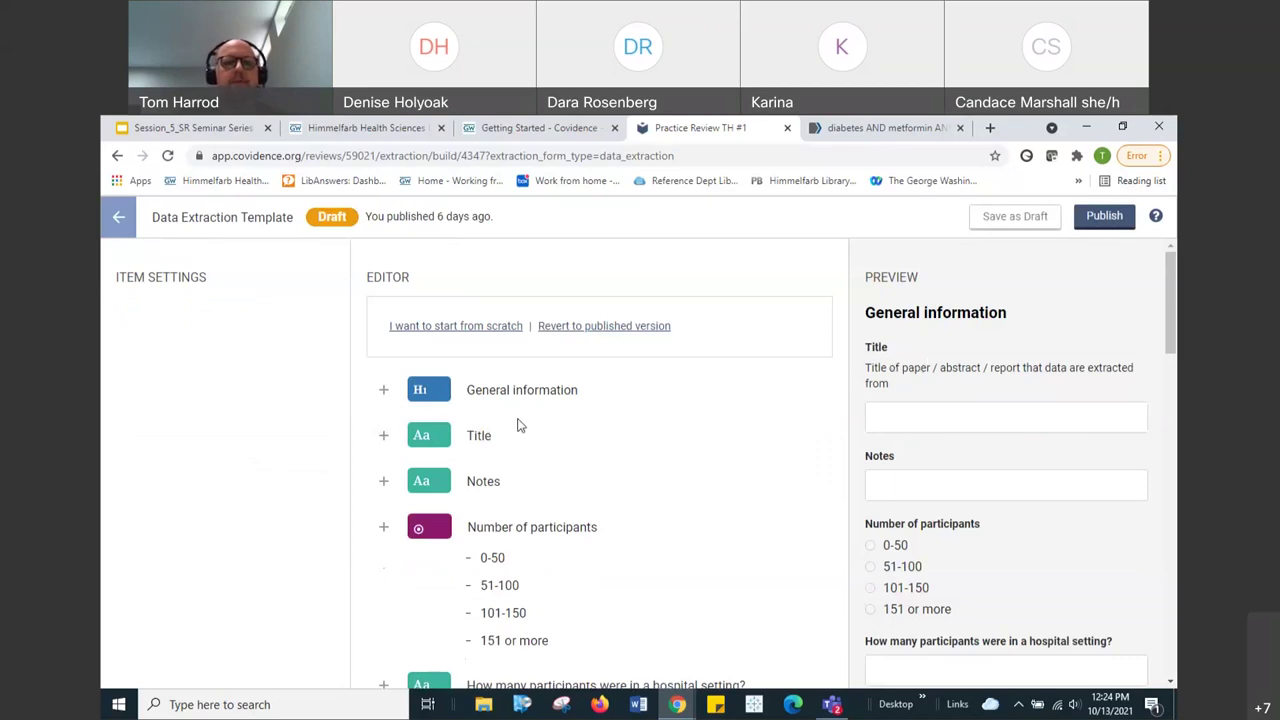
- Insert a text field below Title labelled 'Study design'
click(394, 434)
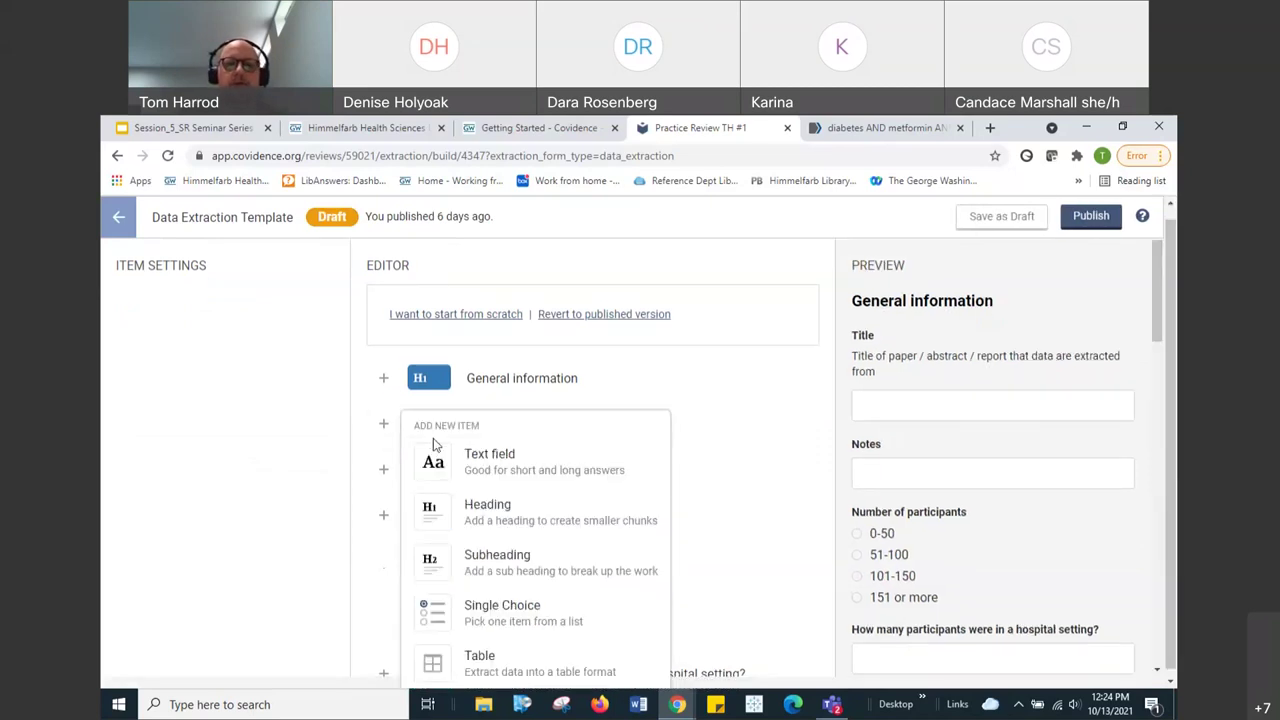
click(491, 457)
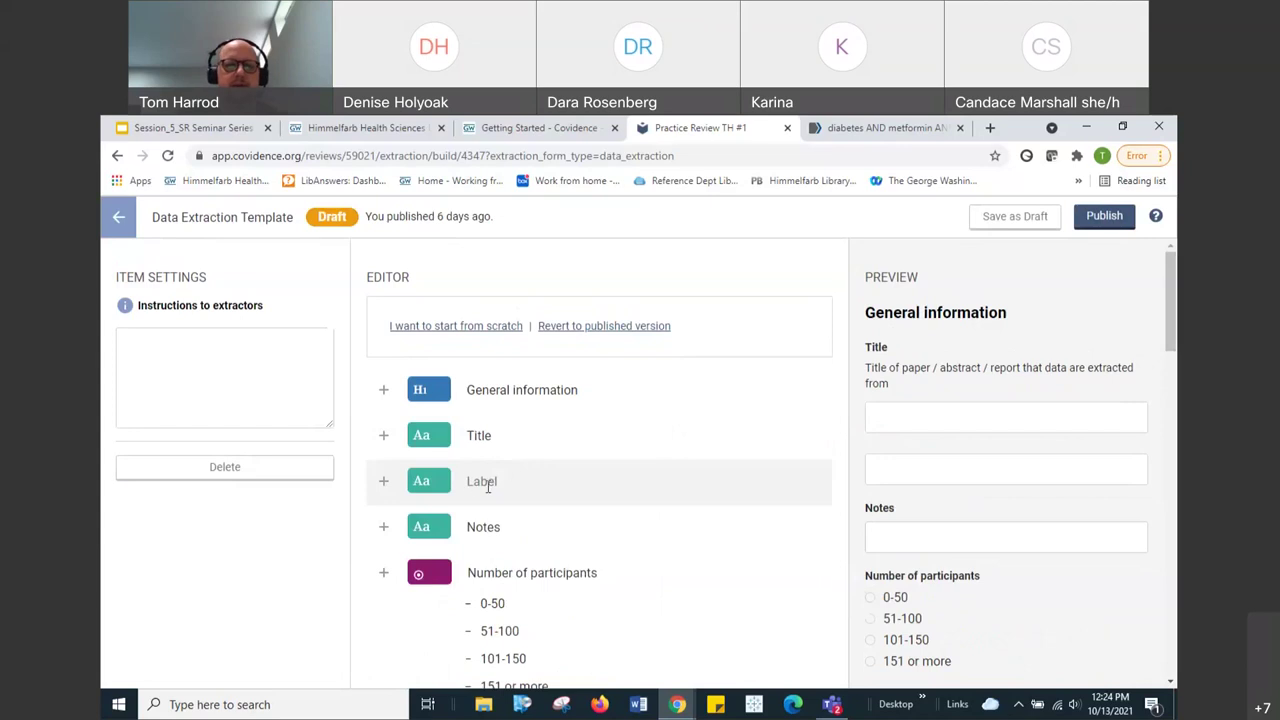
text(Studey de)
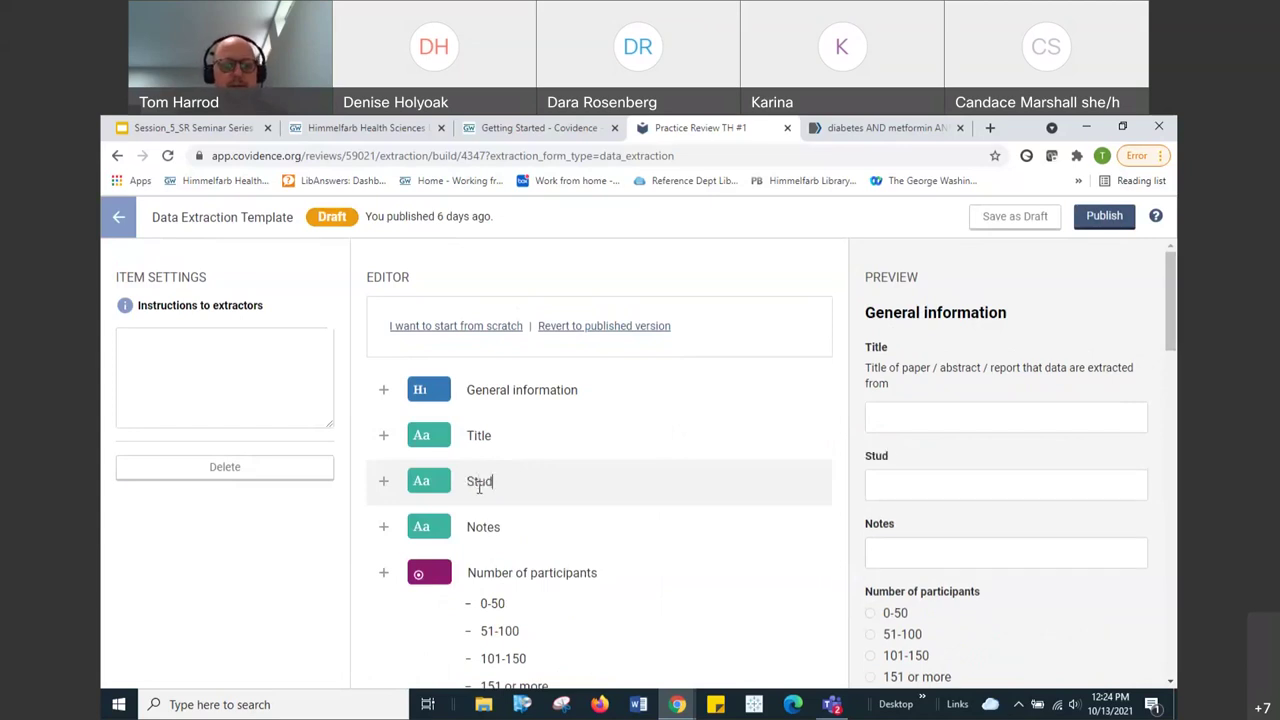
key(BackSpace)
key(BackSpace)
key(BackSpace)
key(BackSpace)
key(BackSpace)
text(y design)
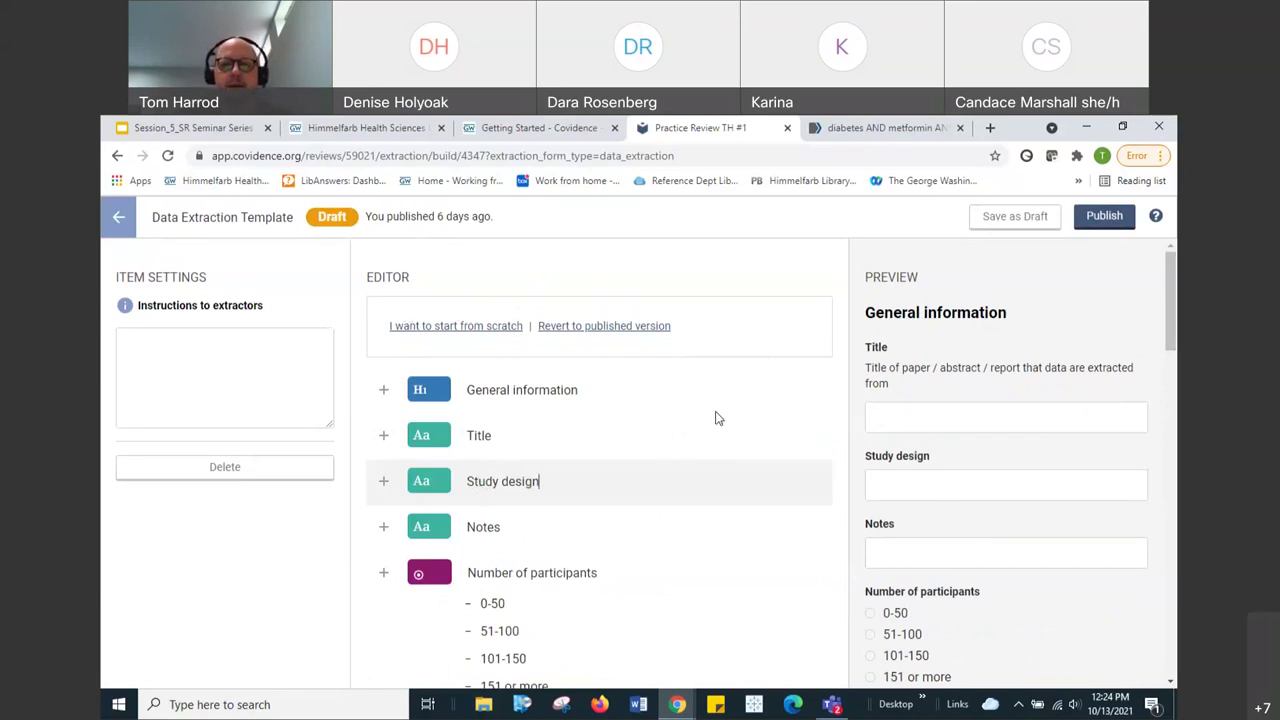
click(728, 472)
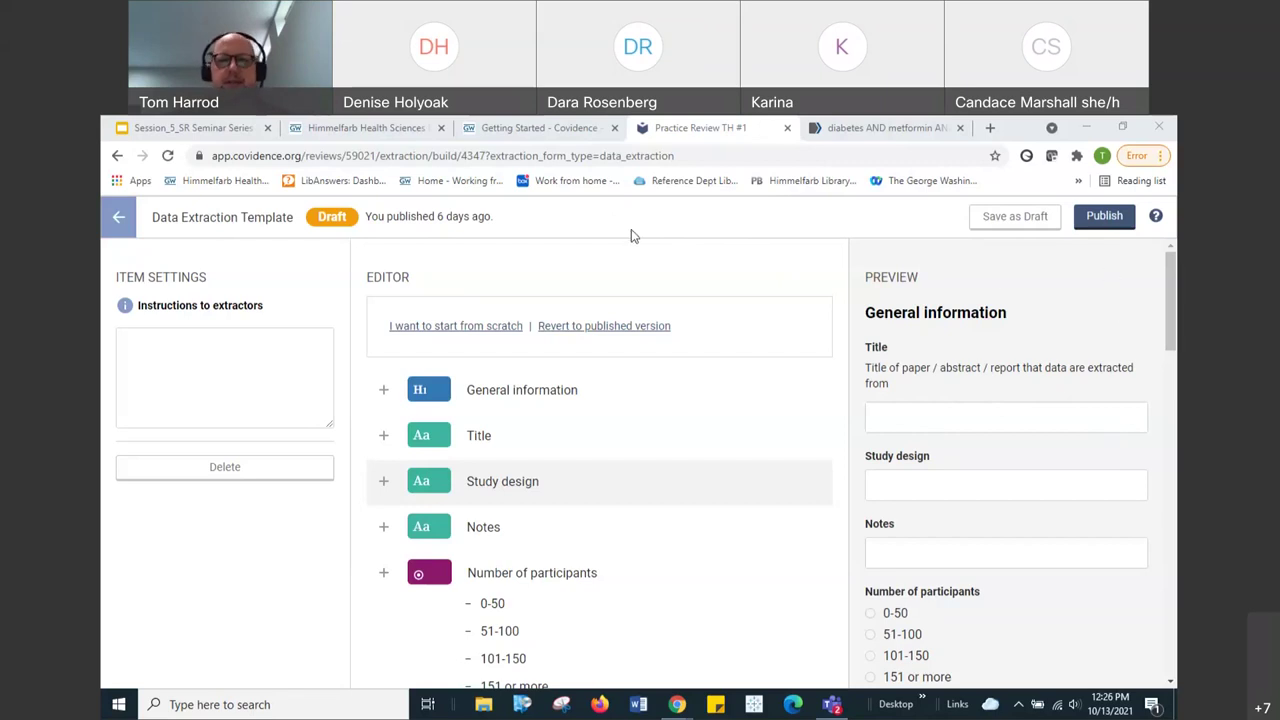
- Confirm leaving the template editor, review the A 2015 consensus table, and return to Extraction
click(118, 216)
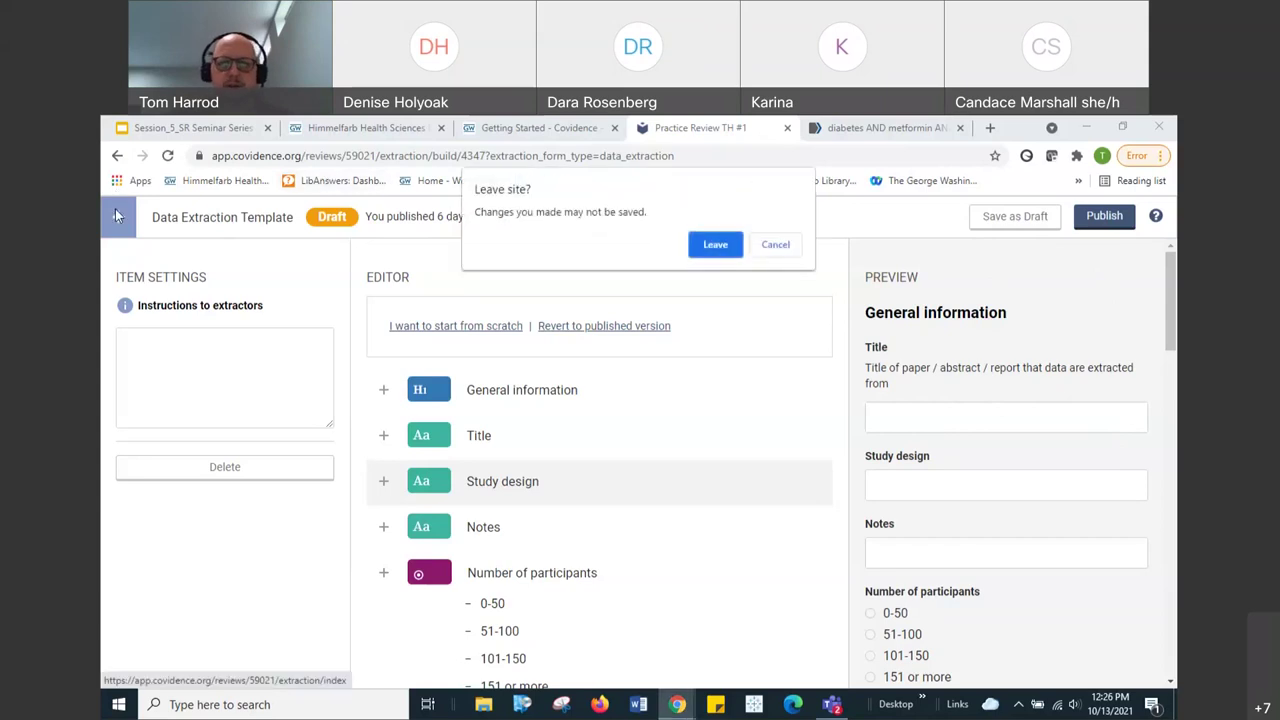
click(714, 245)
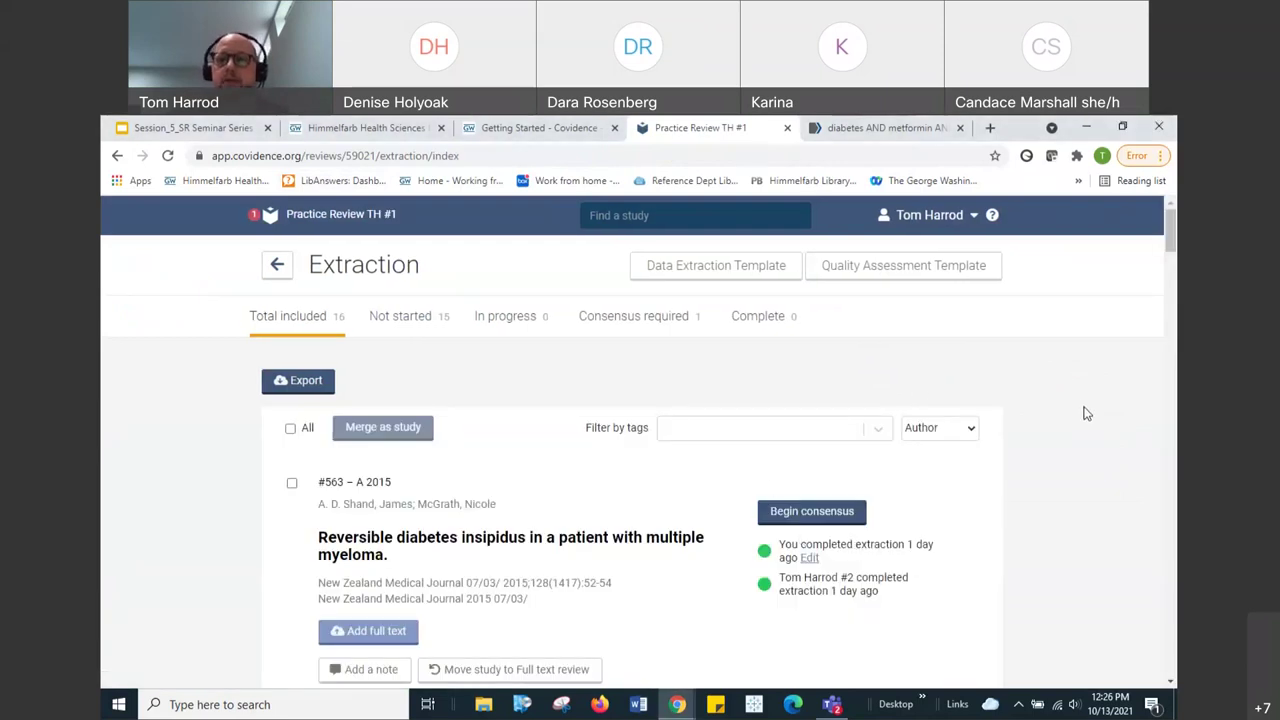
click(815, 516)
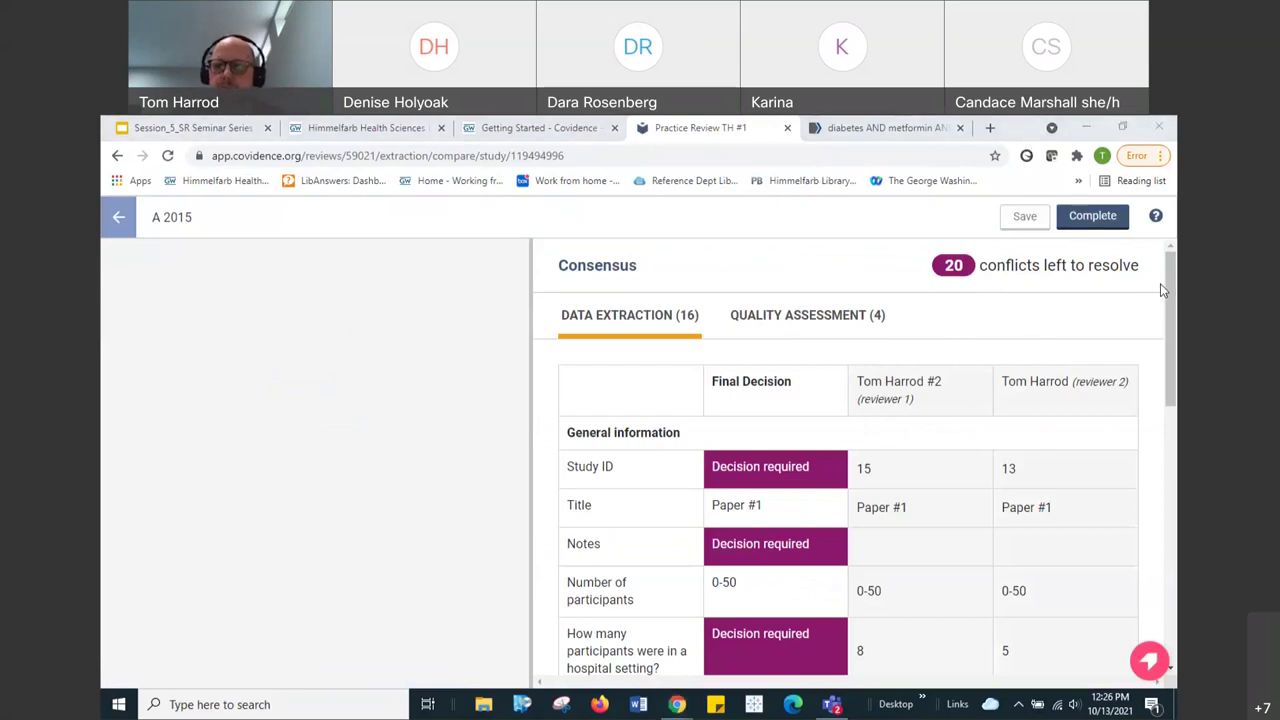
scroll(960, 345, down, 2)
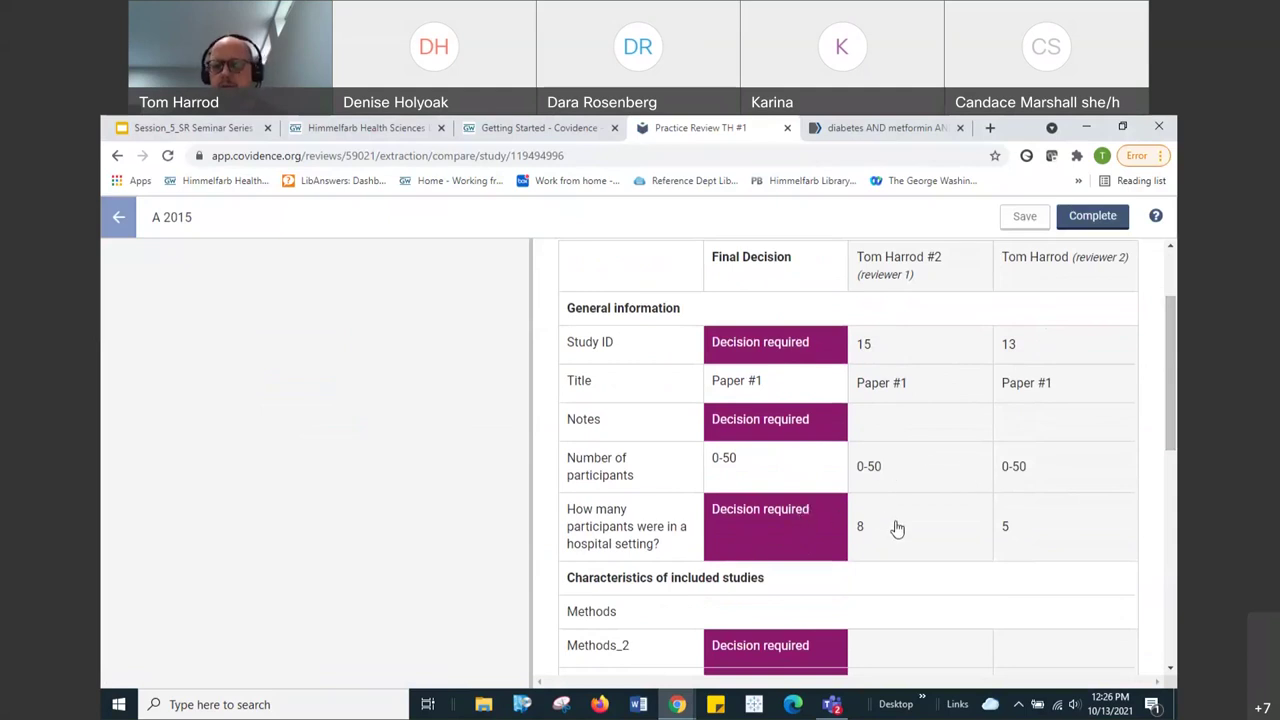
click(119, 222)
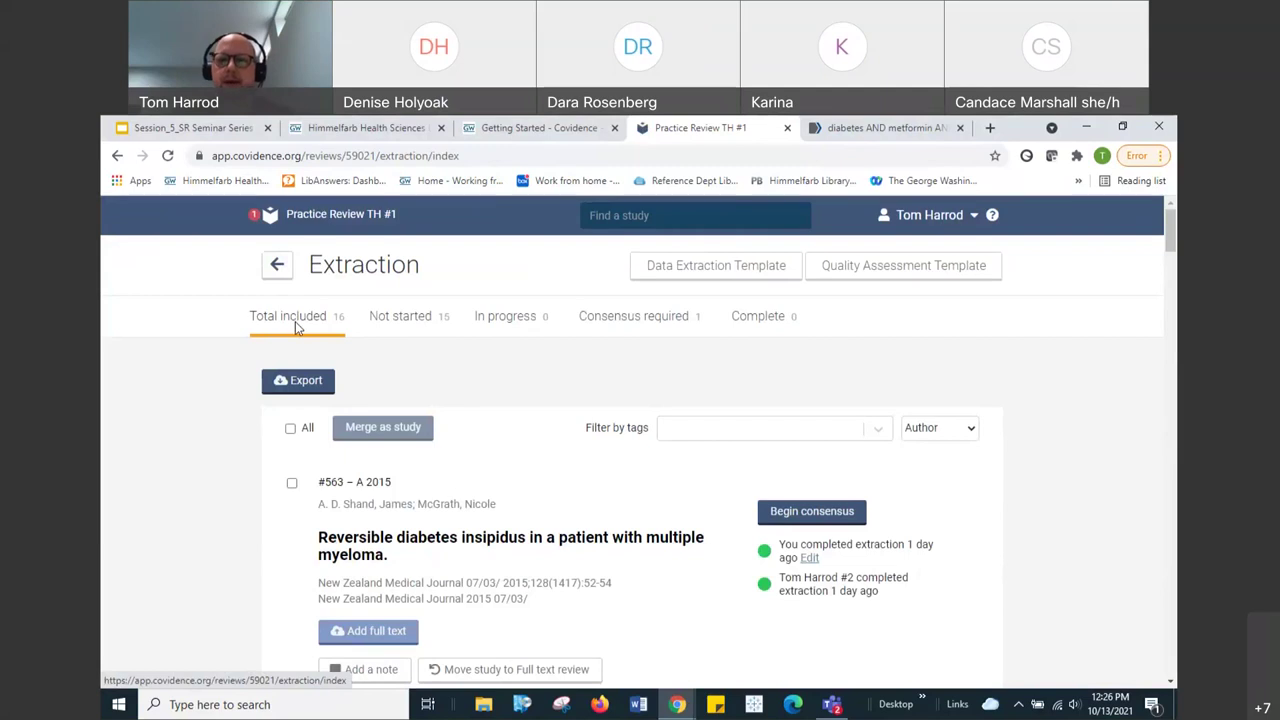
click(920, 268)
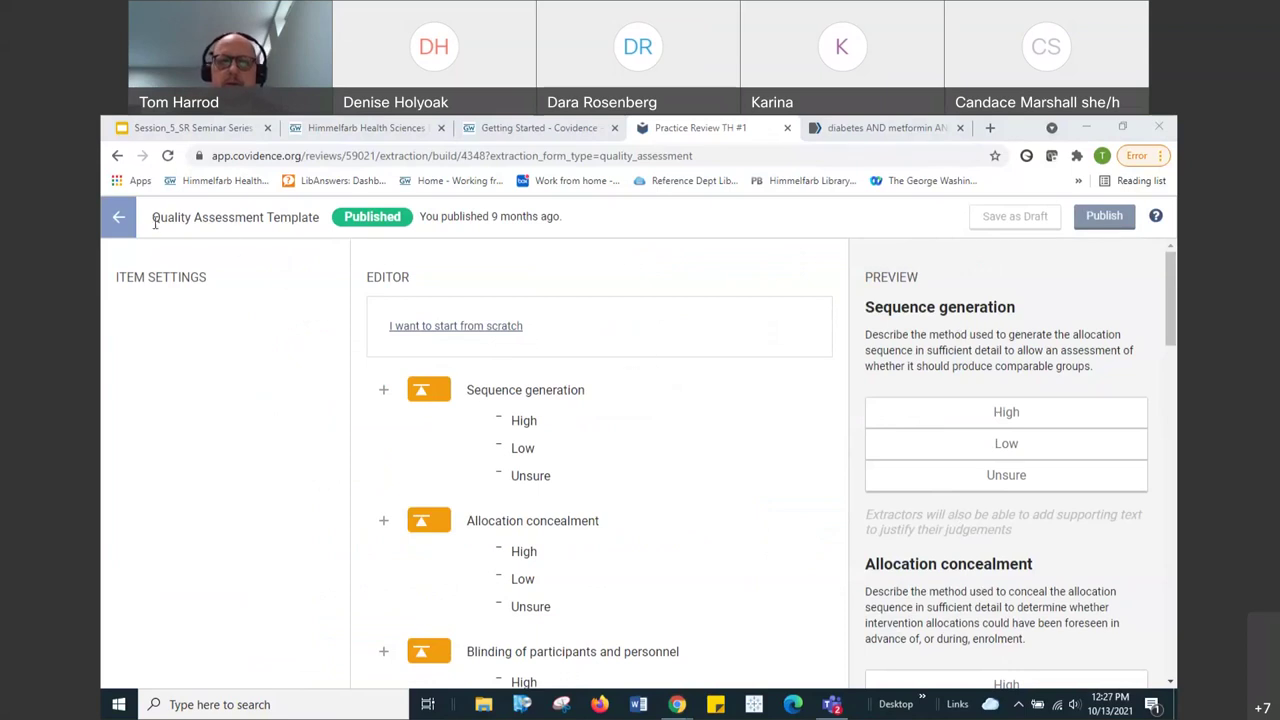
click(120, 220)
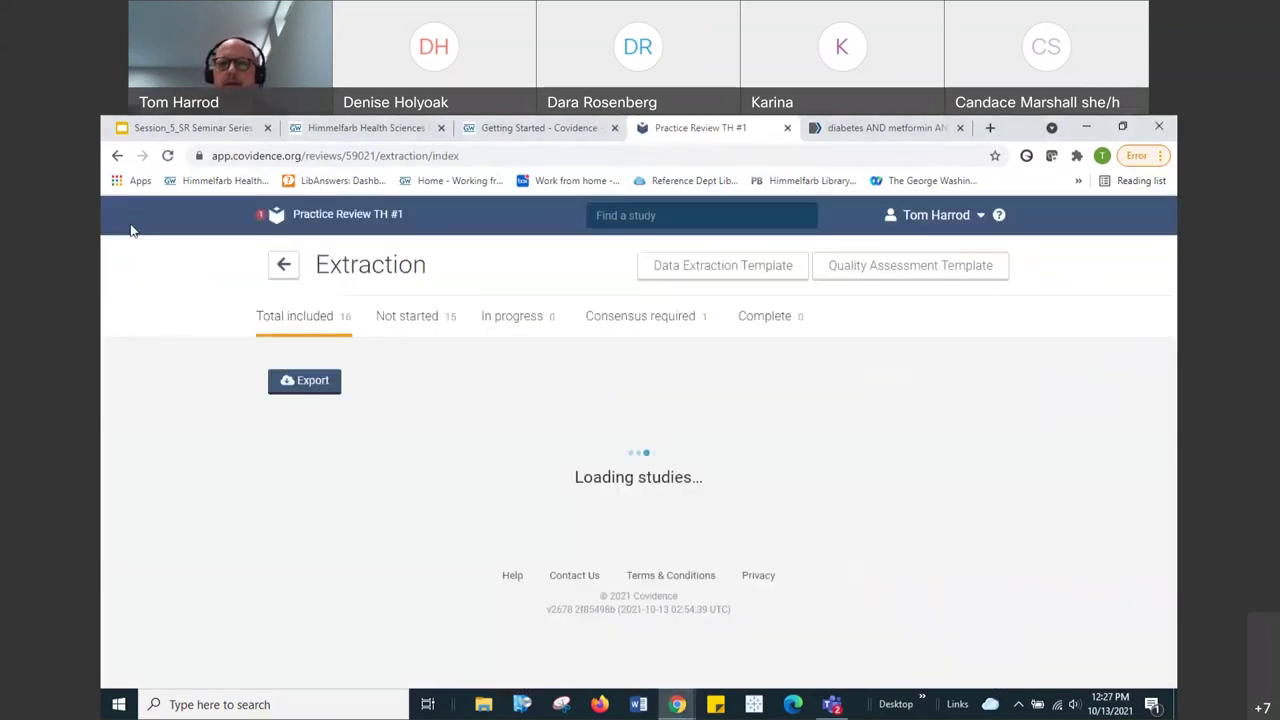
- Go to the Review Summary, open the PRISMA flow diagram, then return to the summary
click(280, 263)
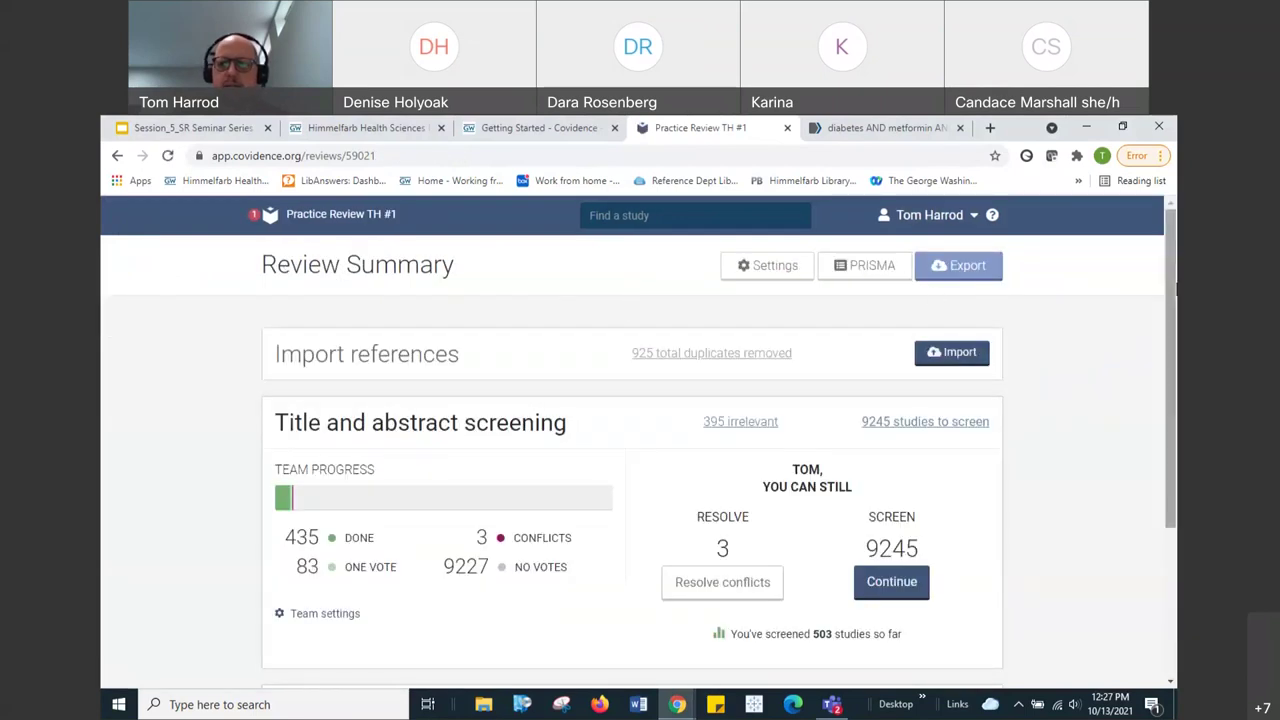
mouse_move(1171, 332)
mouse_down()
mouse_move(1176, 529)
mouse_move(1176, 332)
mouse_up()
click(930, 215)
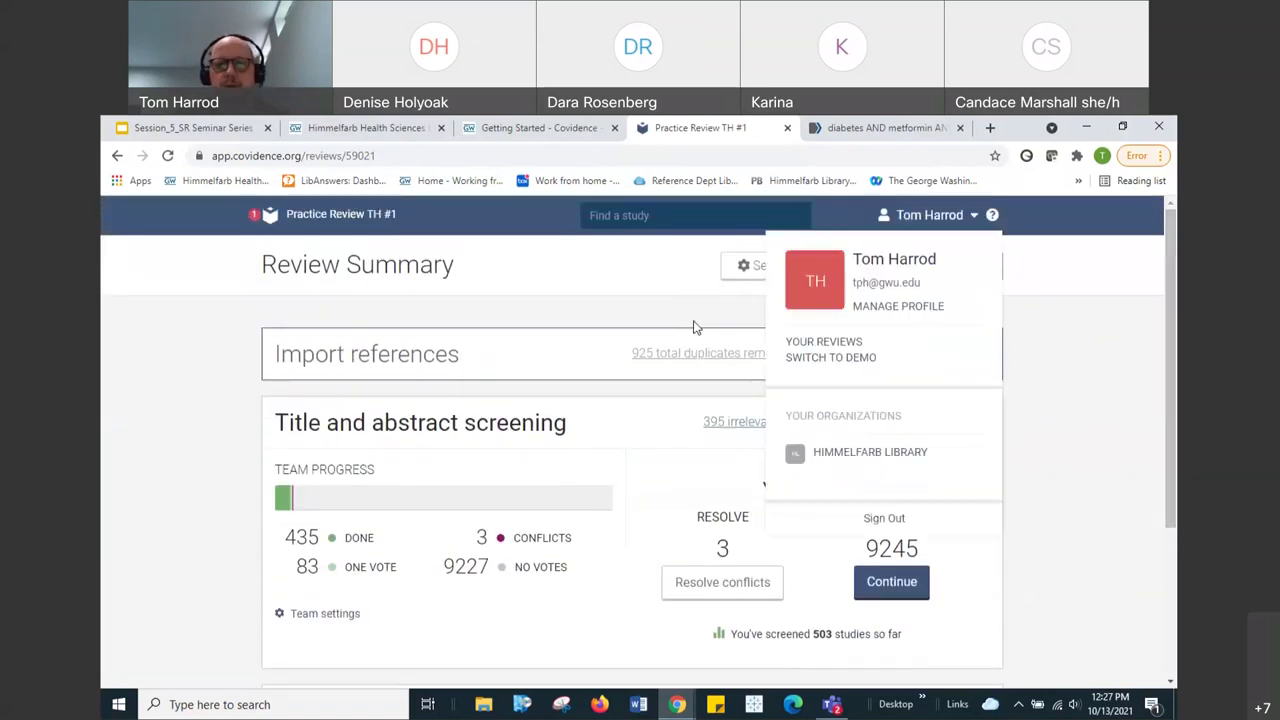
click(645, 314)
click(870, 275)
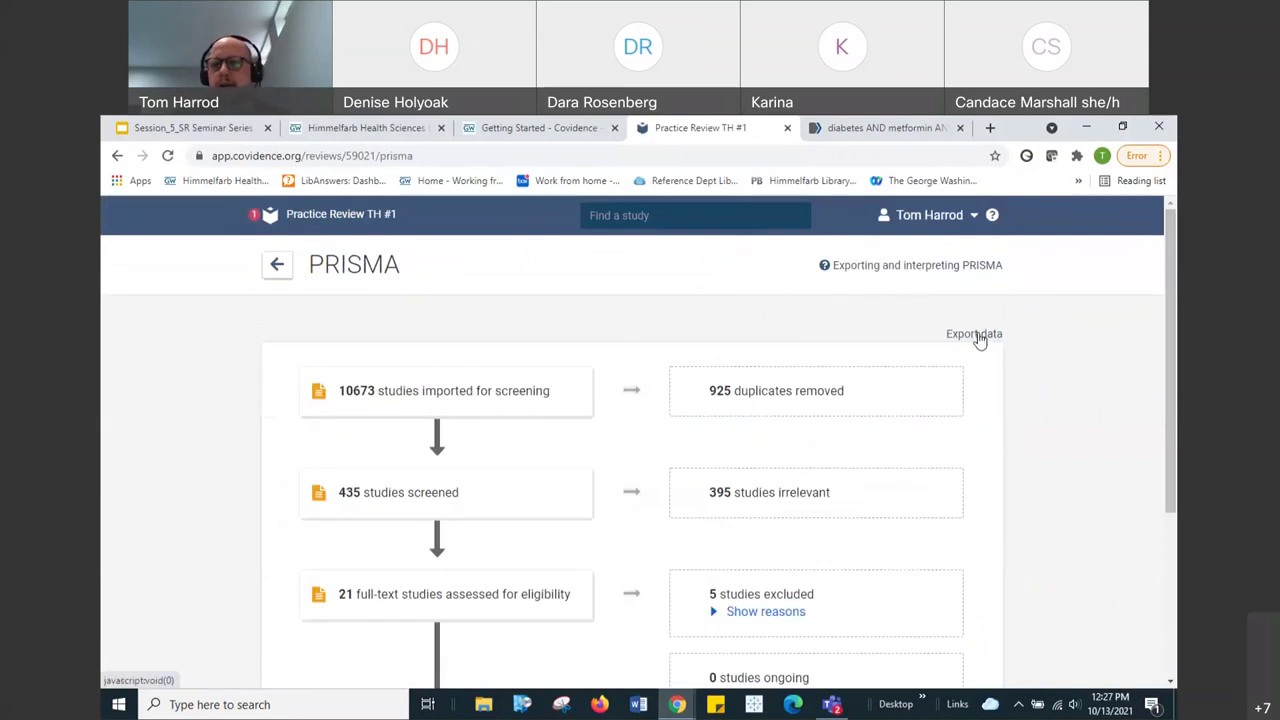
click(280, 268)
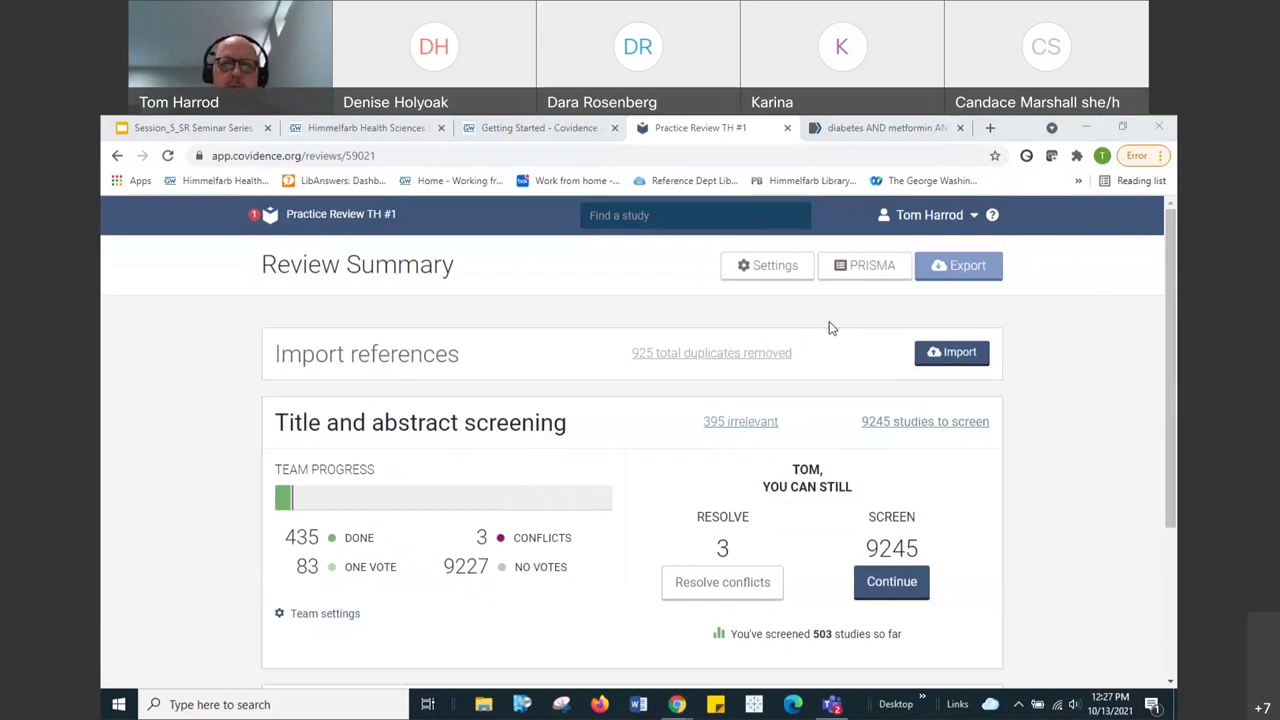
- In the Session_5_SR Seminar Series deck, go to slide 6 and present full screen
click(183, 131)
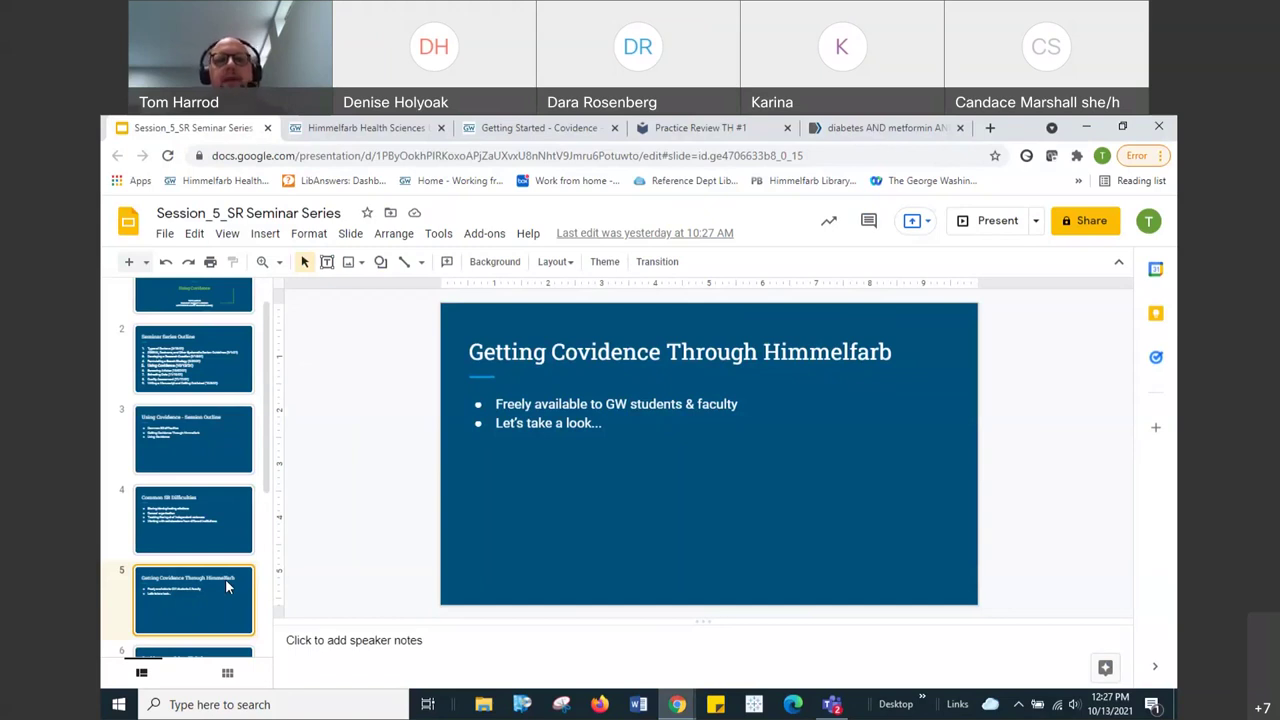
key(Down)
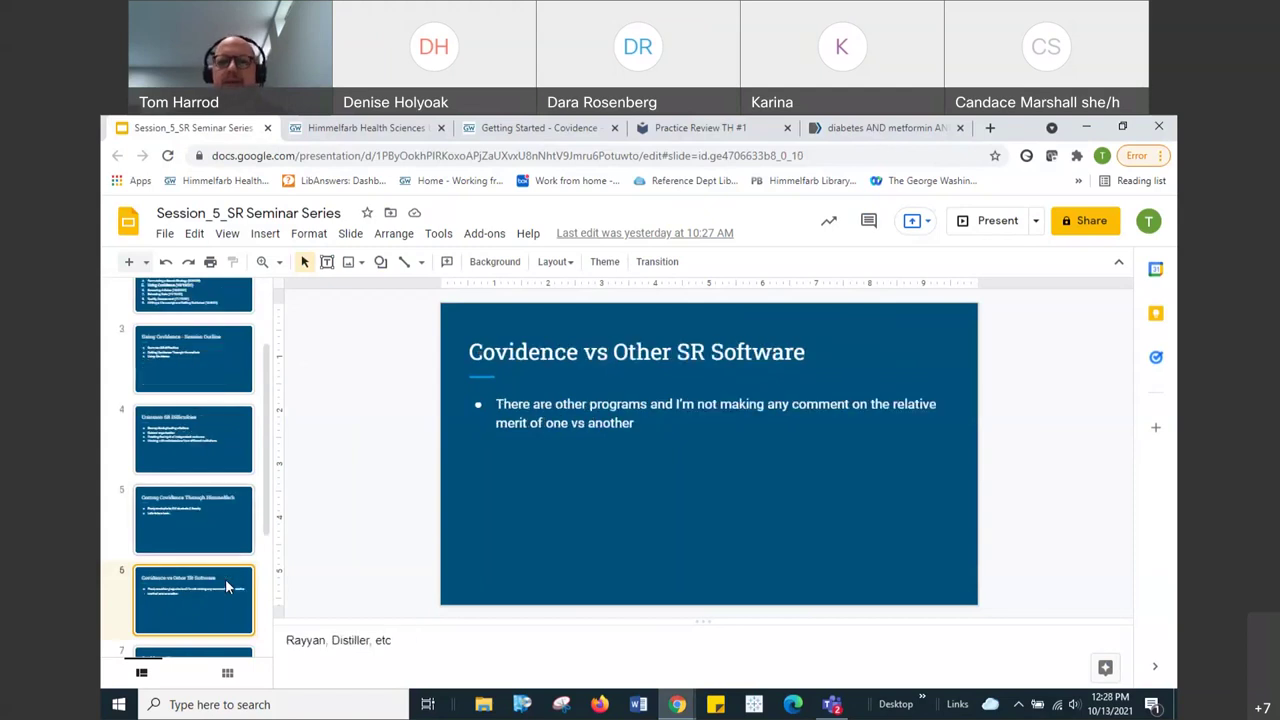
click(983, 220)
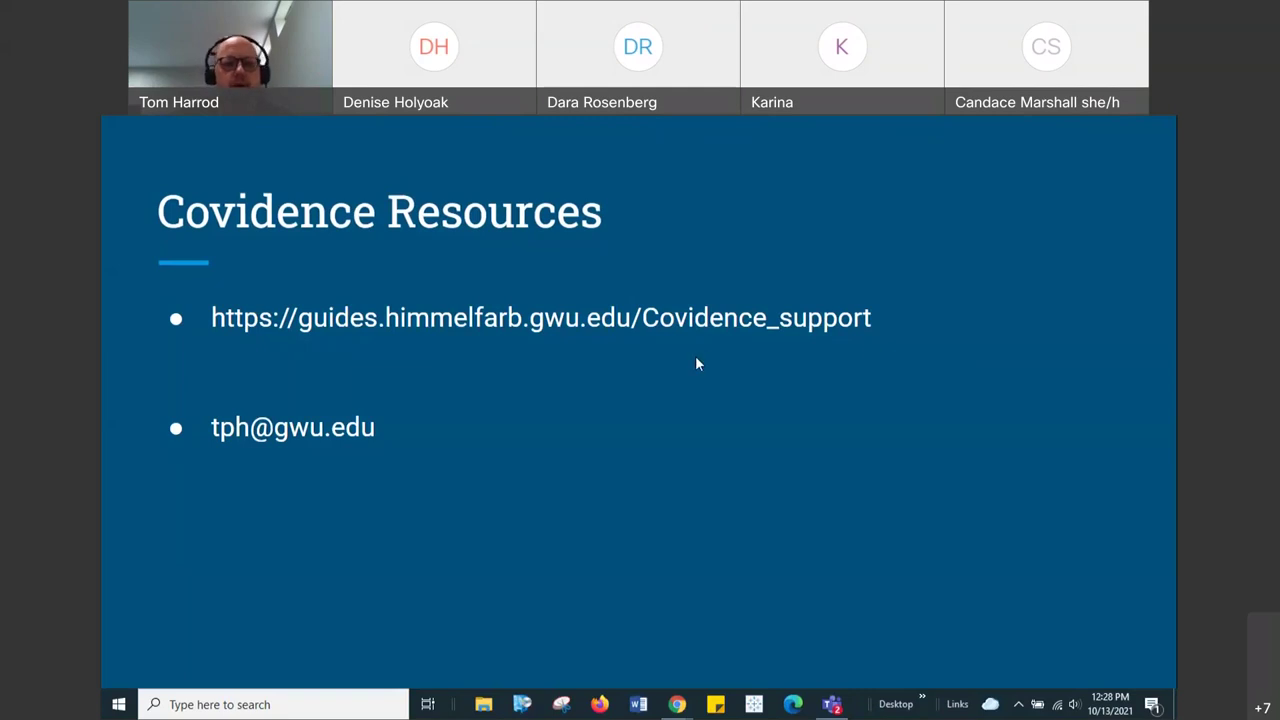
- Advance the slideshow to the Conclusions slide
key(Right)
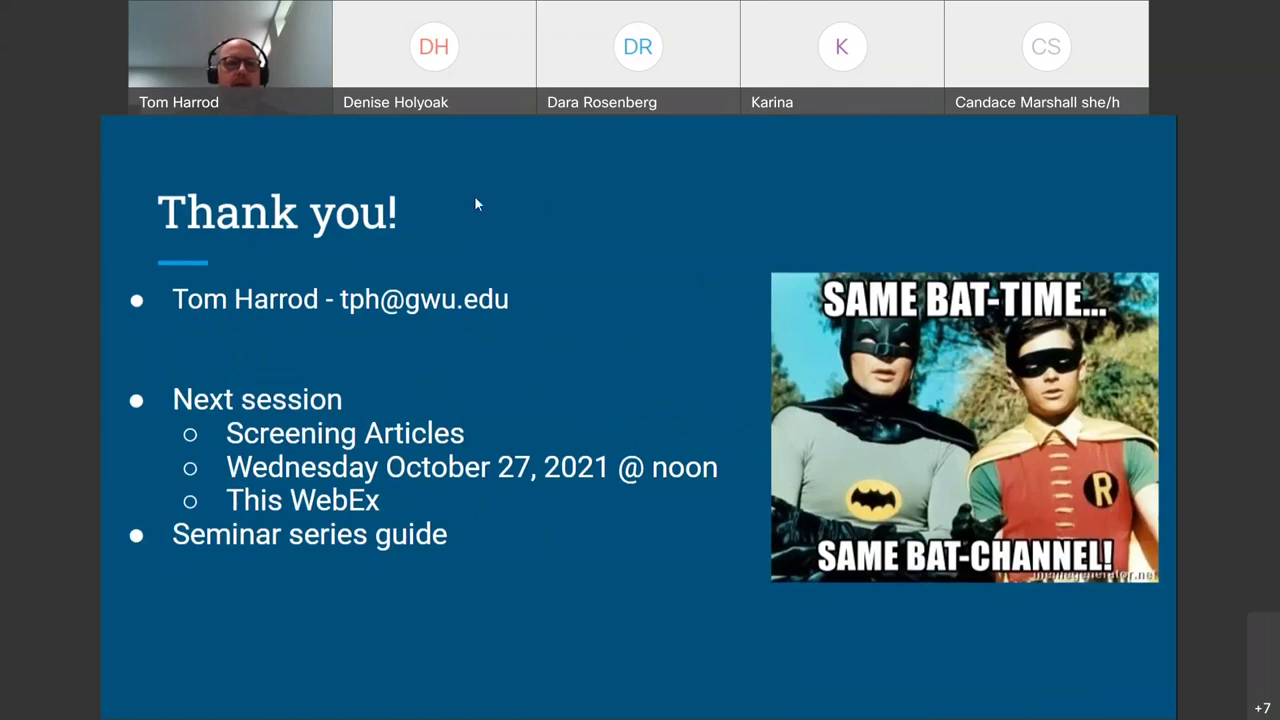
- Exit the presentation and select the SR_Seminar_Series guide URL in slide 9's speaker notes
key(Escape)
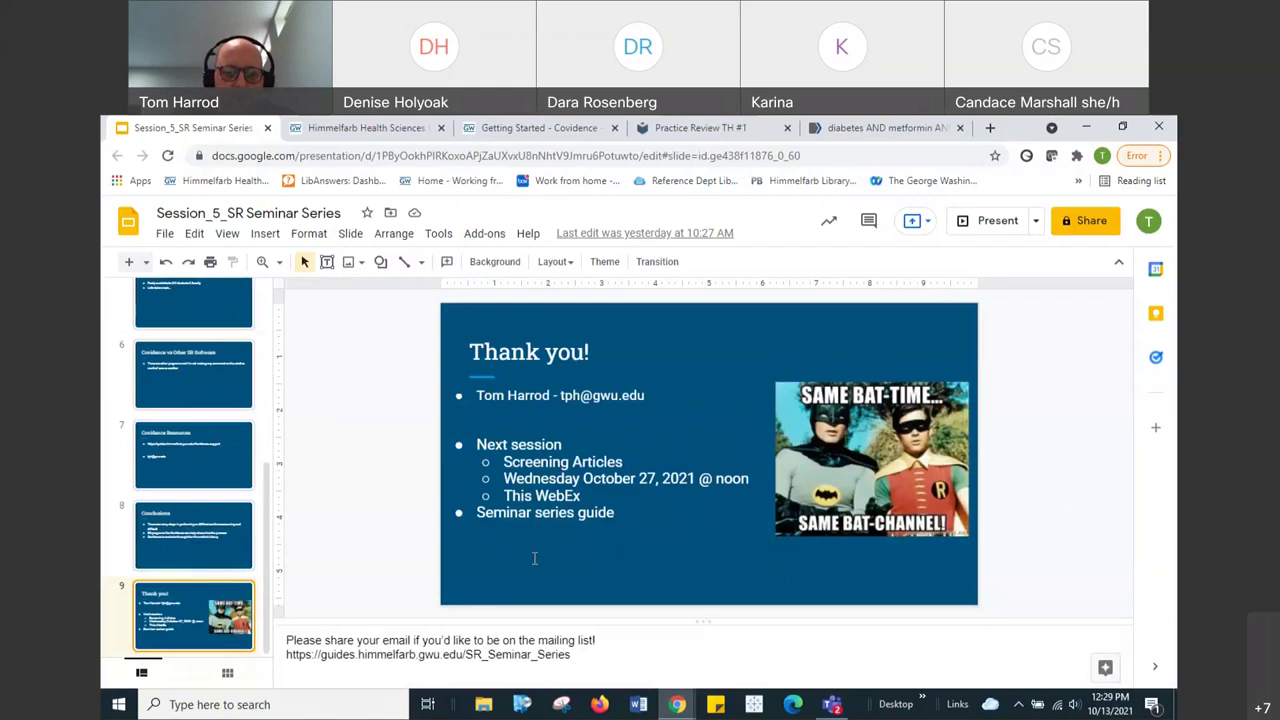
drag(571, 655, 281, 656)
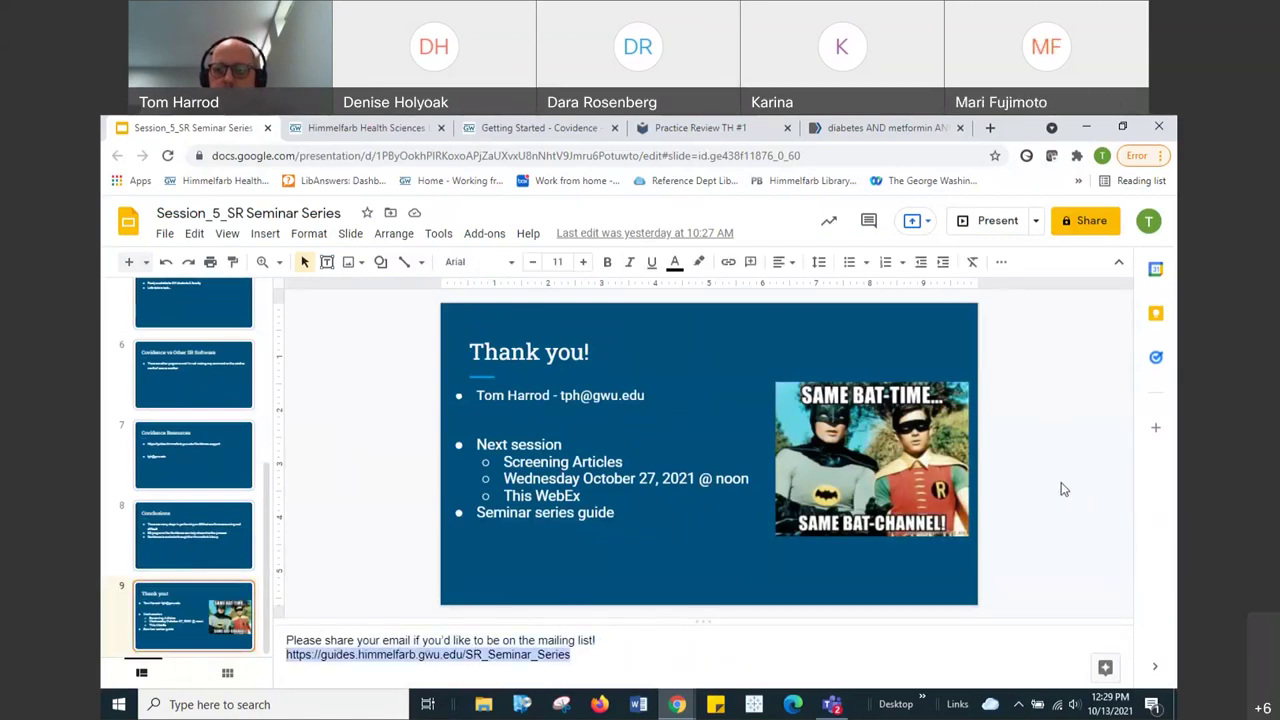